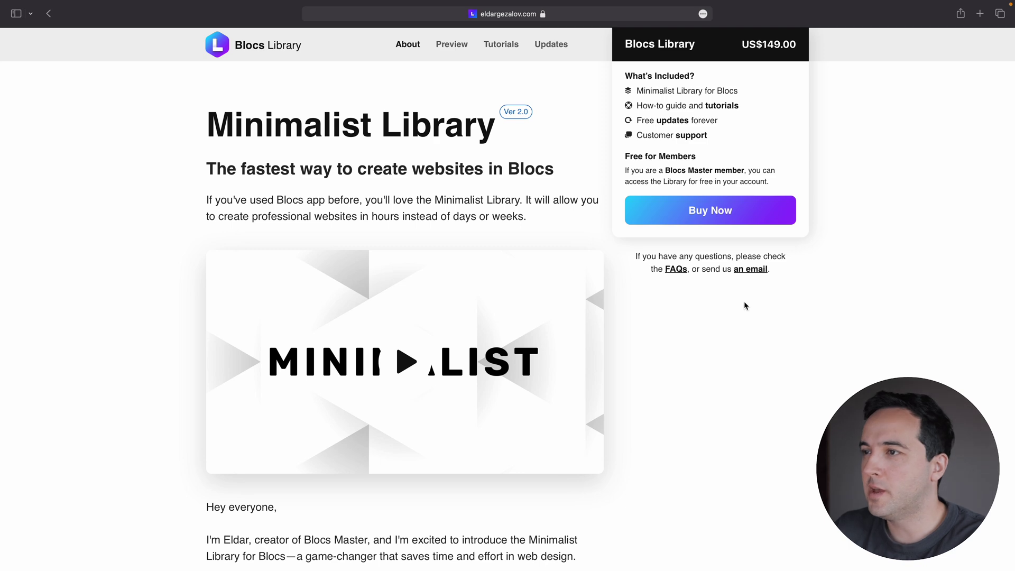
# Step: Browse the Blocs Library tutorials page, then move on to the release notes
pyautogui.scroll(-3, 745, 306)
pyautogui.scroll(3, 745, 306)
pyautogui.click(499, 44)
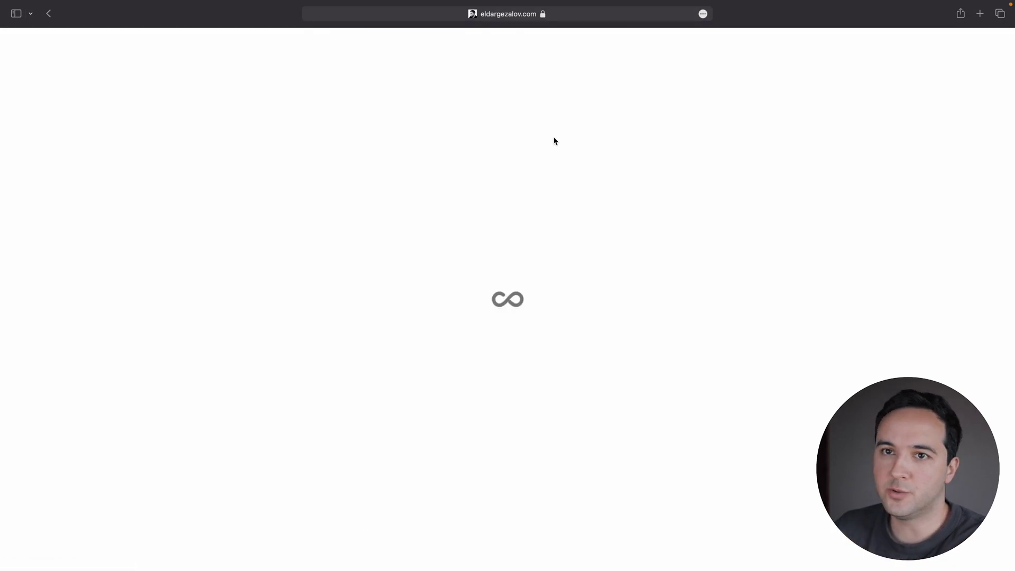
pyautogui.scroll(-10, 554, 141)
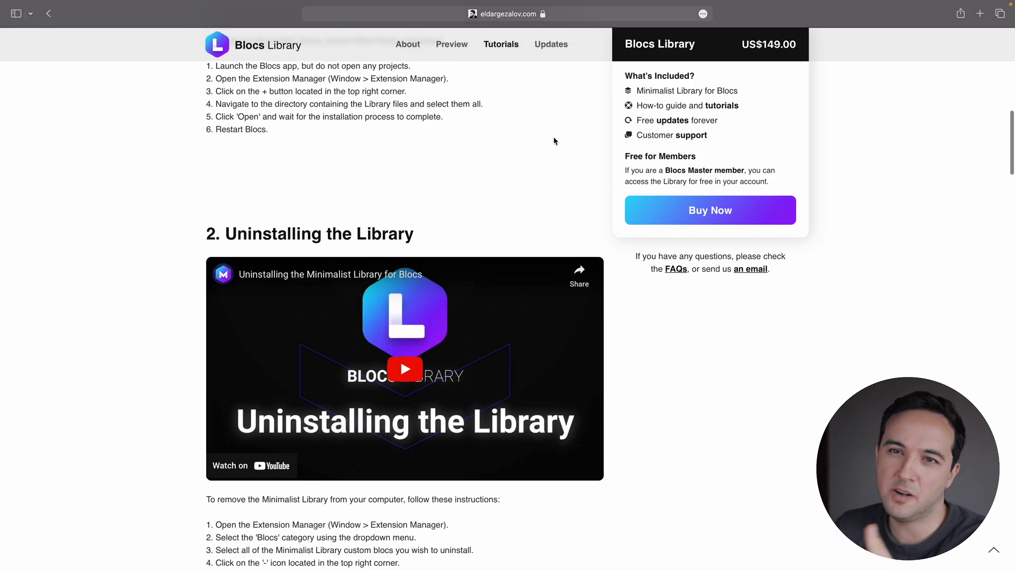
pyautogui.scroll(-15, 554, 141)
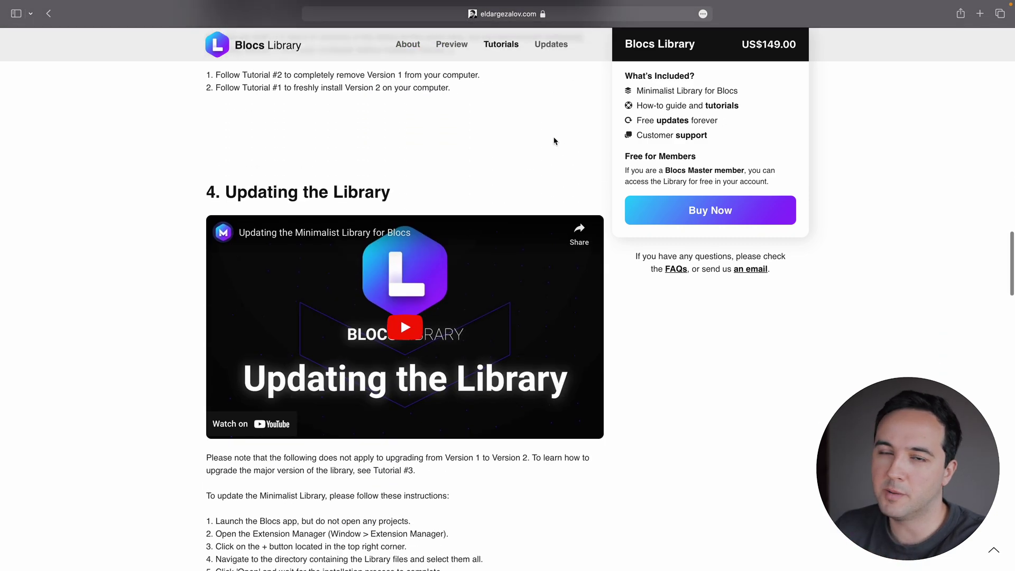
pyautogui.scroll(-10, 554, 141)
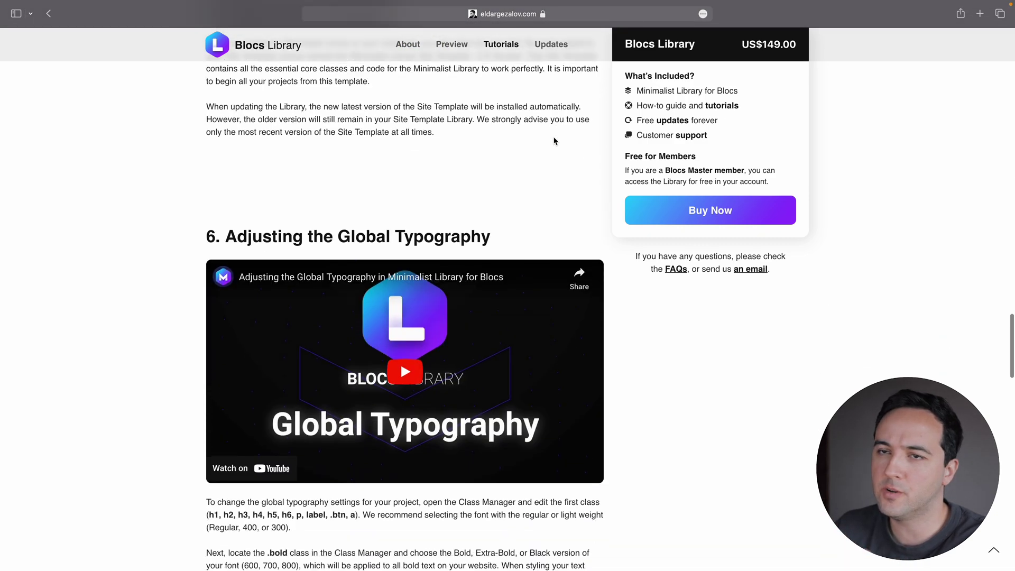
pyautogui.scroll(20, 554, 141)
pyautogui.click(556, 46)
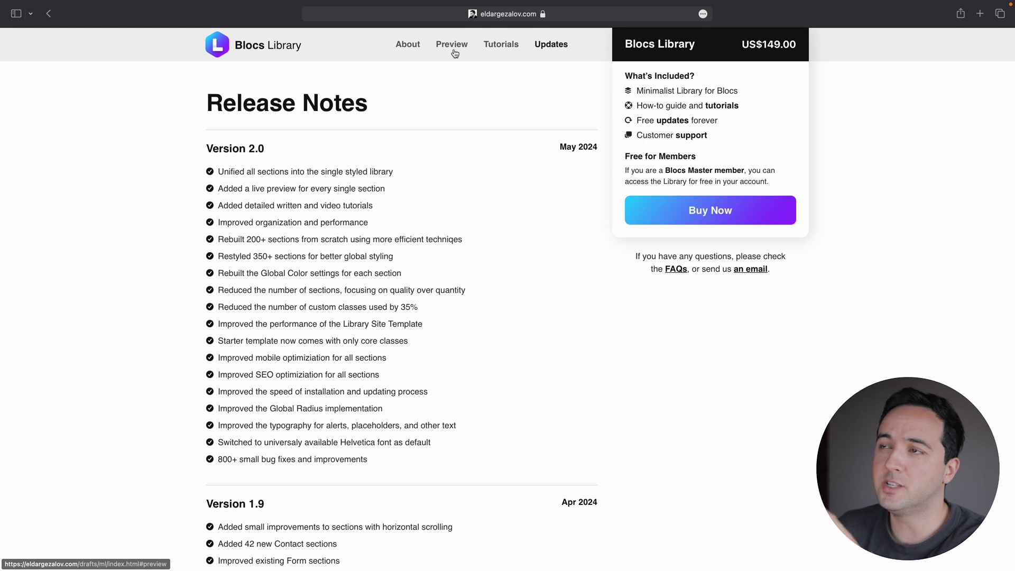
# Step: Open the live preview of the Minimalist Library Pricing sections
pyautogui.click(456, 50)
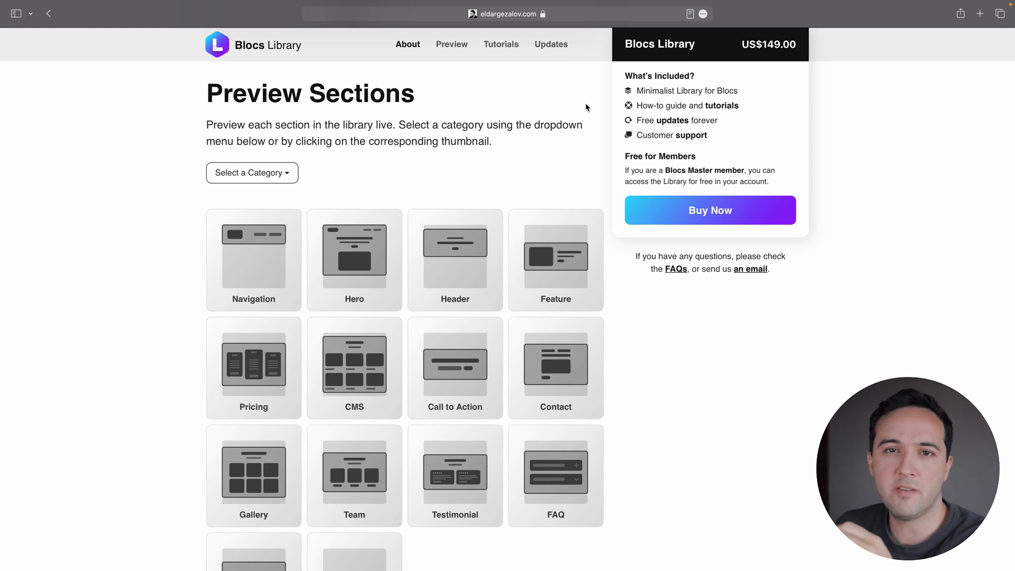
pyautogui.click(275, 172)
pyautogui.click(239, 317)
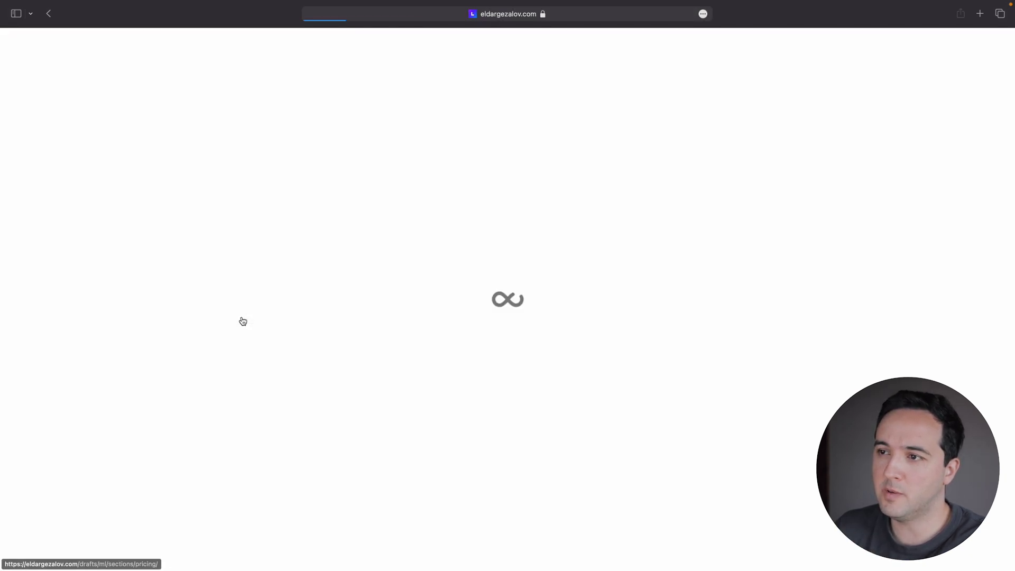
pyautogui.click(229, 41)
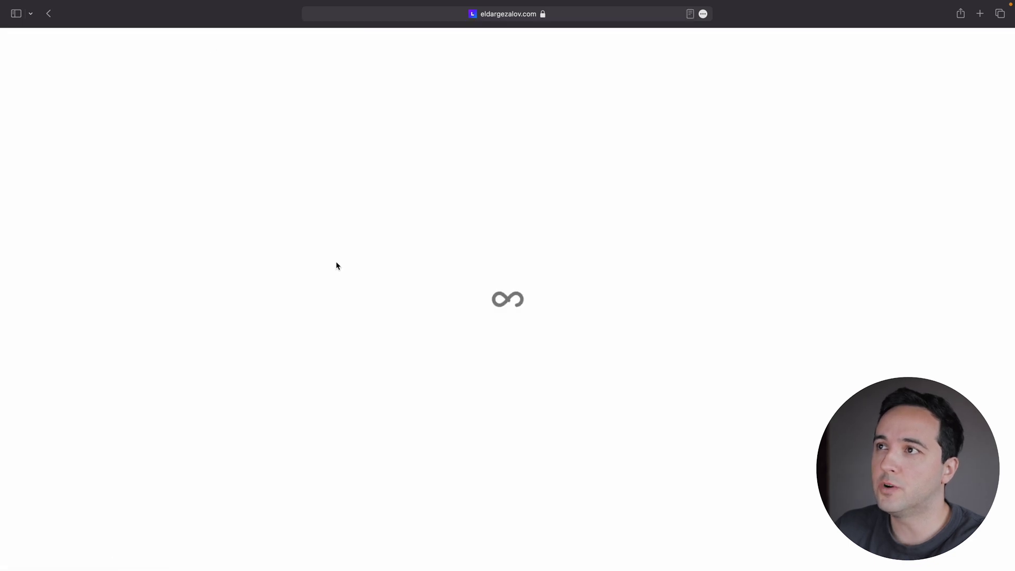
pyautogui.click(445, 50)
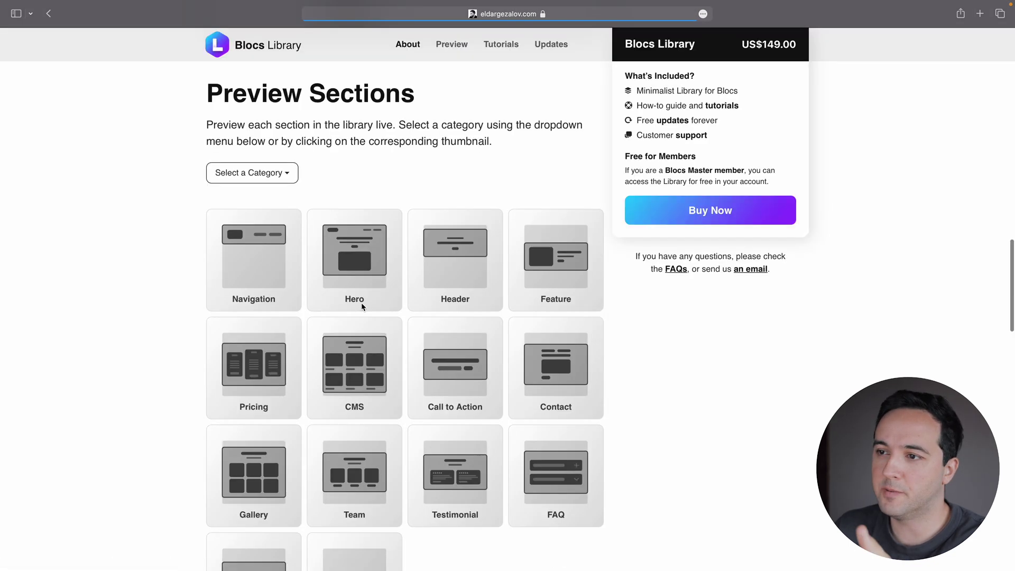
pyautogui.scroll(-3, 360, 302)
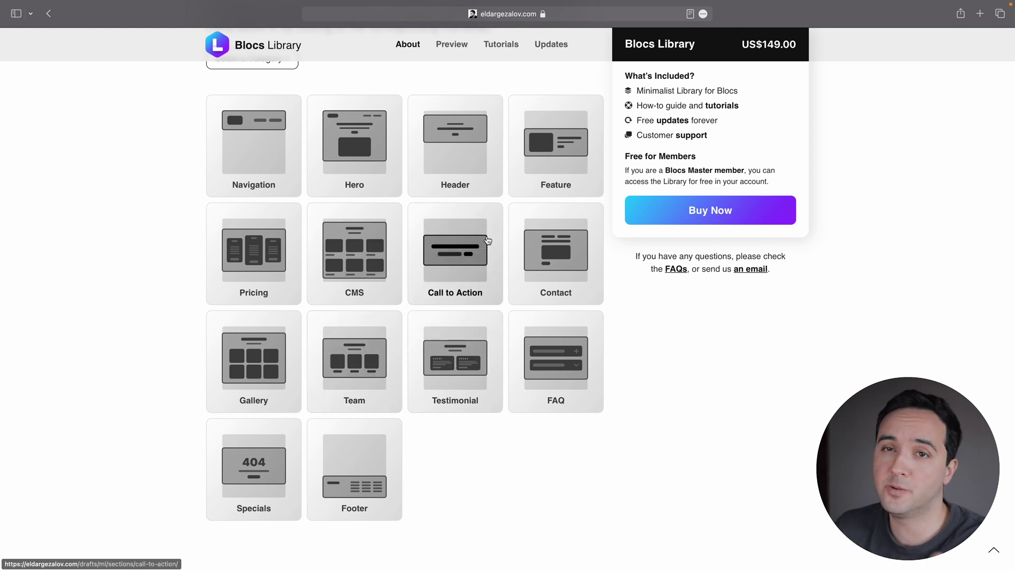
pyautogui.click(226, 235)
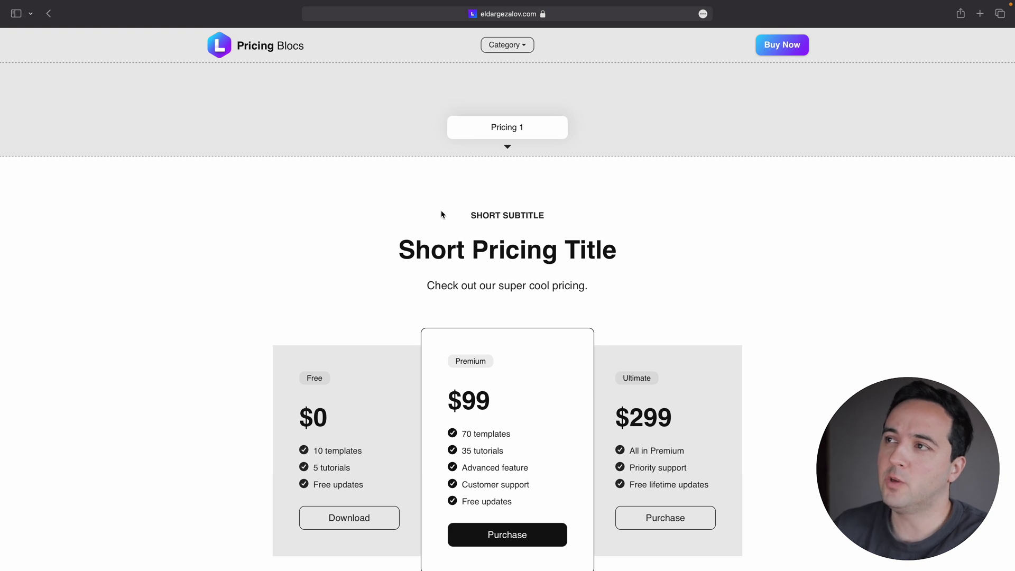
# Step: Toggle the Pricing 3 table between yearly and monthly prices, then switch to the desktop
pyautogui.scroll(-20, 442, 214)
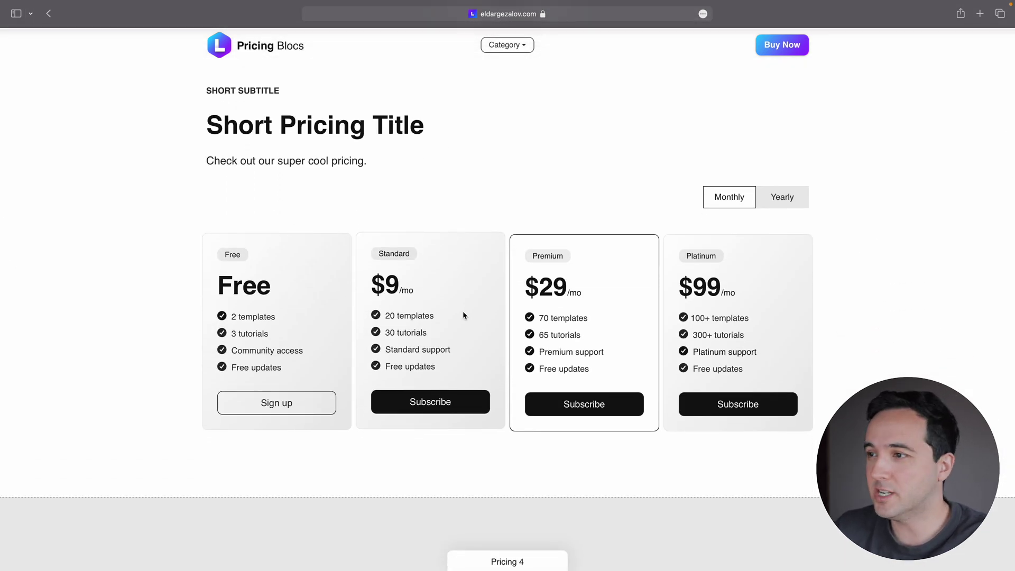
pyautogui.click(793, 195)
pyautogui.click(795, 195)
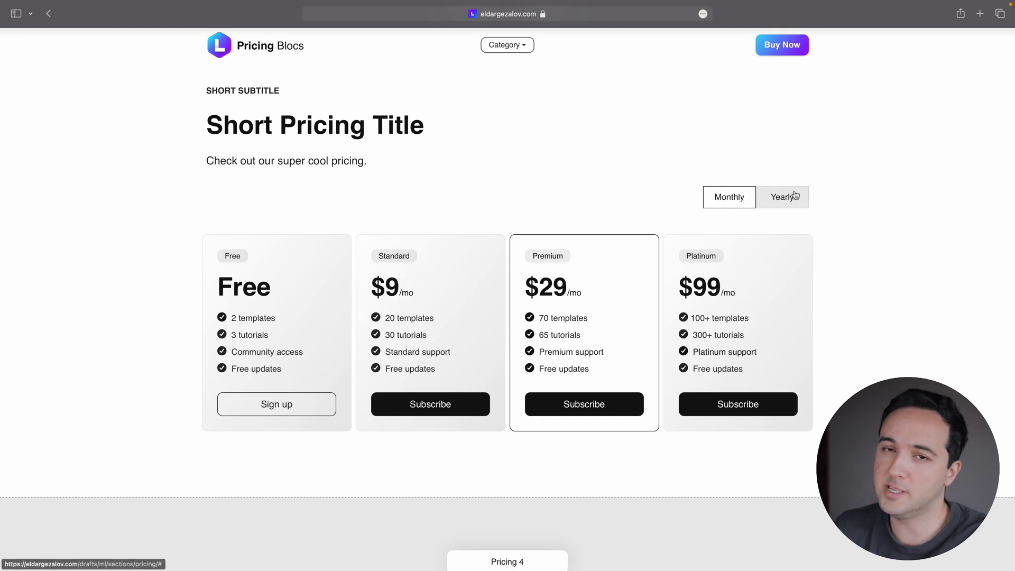
pyautogui.scroll(20, 795, 195)
pyautogui.hotkey('ctrl', 'Left')
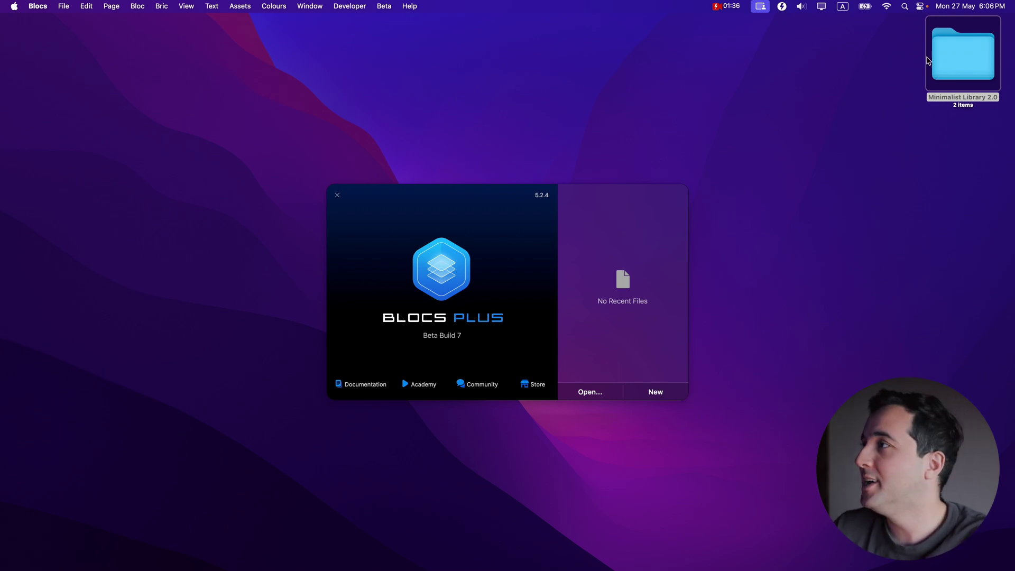
# Step: Check the .bex files inside Minimalist Library 2.0, close Finder and return to Blocs
pyautogui.doubleClick(960, 53)
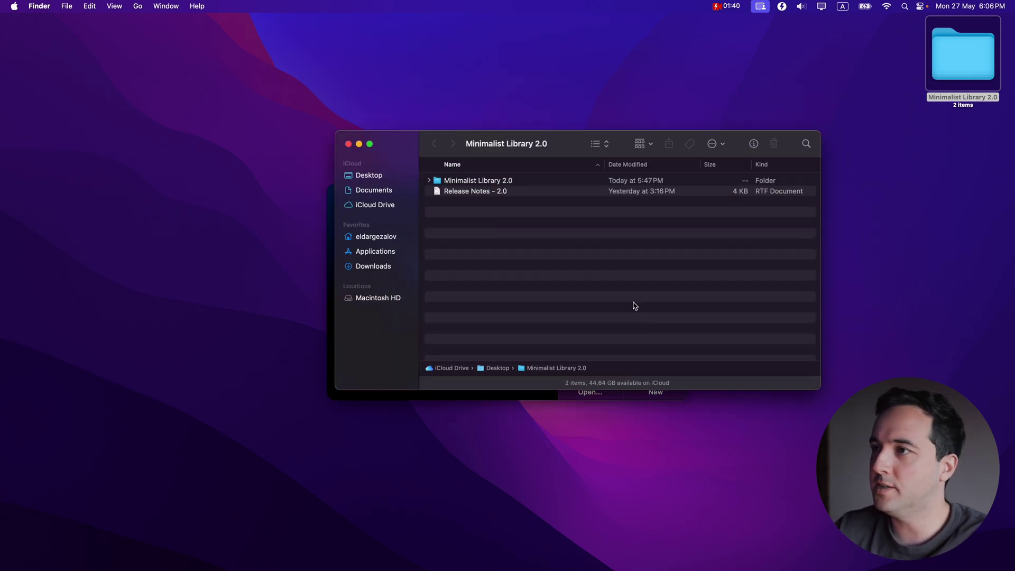
pyautogui.doubleClick(458, 182)
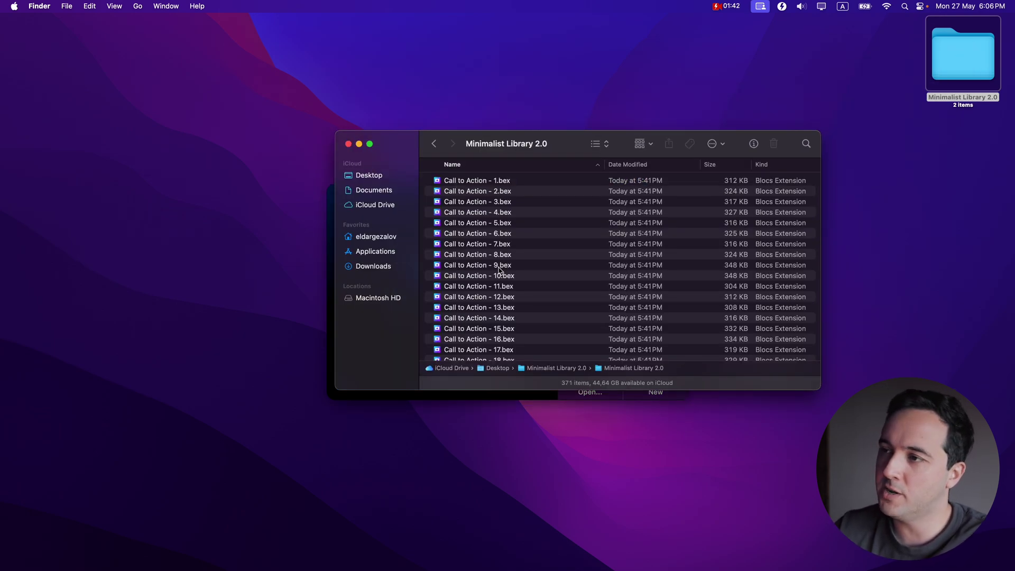
pyautogui.click(434, 144)
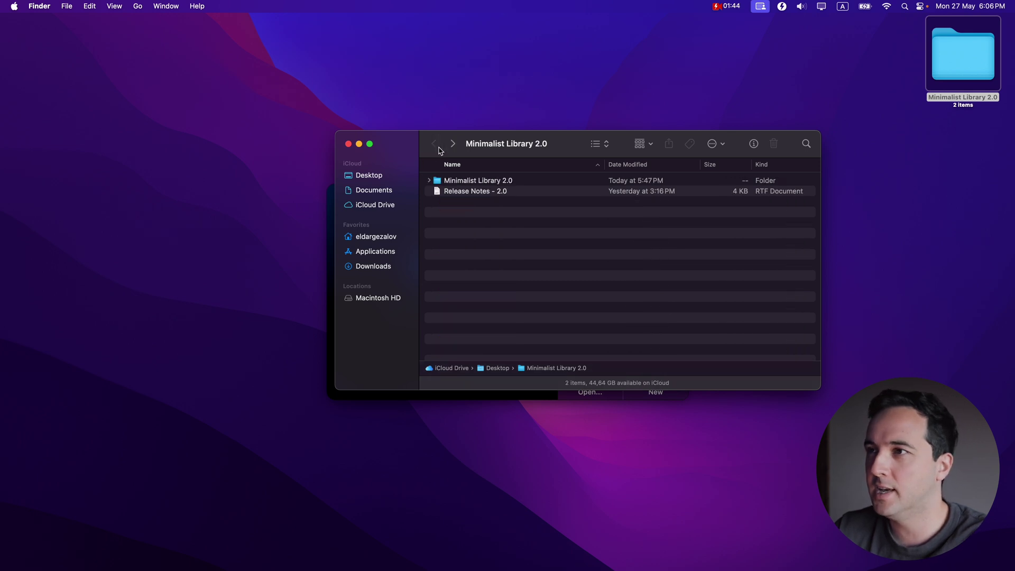
pyautogui.click(349, 145)
pyautogui.click(419, 243)
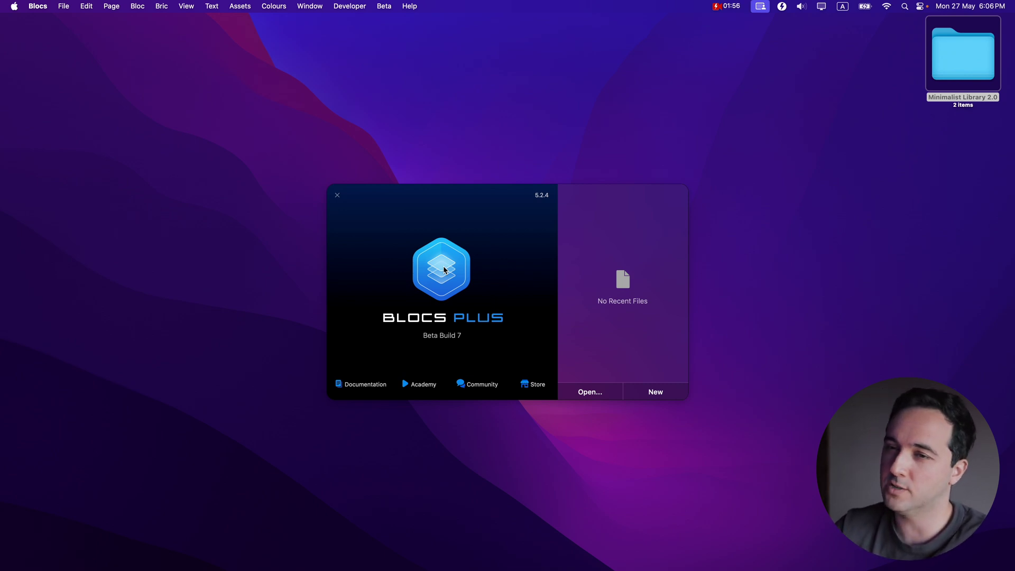
# Step: Install every .bex file from the Desktop Minimalist Library 2.0 folder via Extension Manager
pyautogui.click(318, 10)
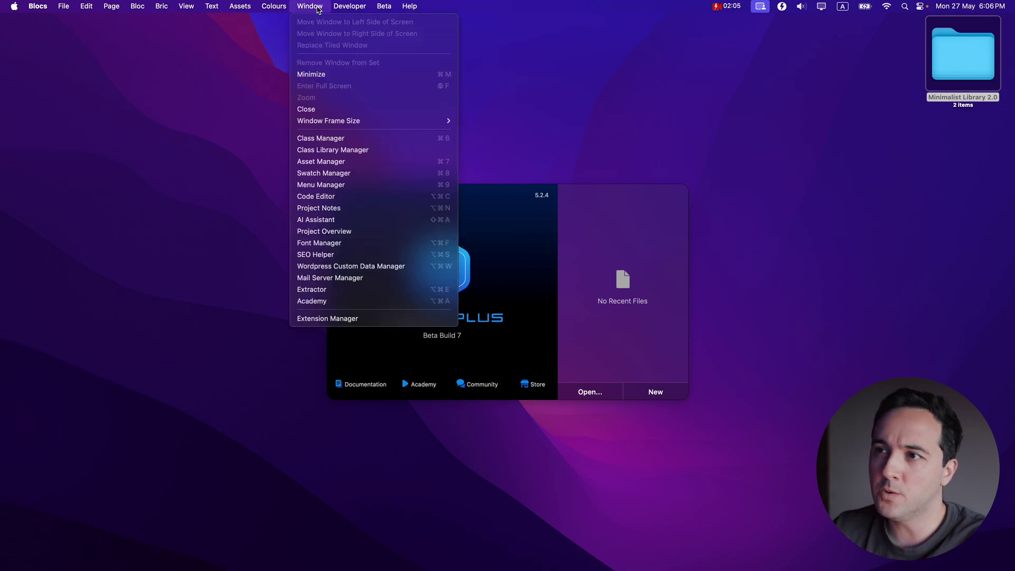
pyautogui.click(333, 324)
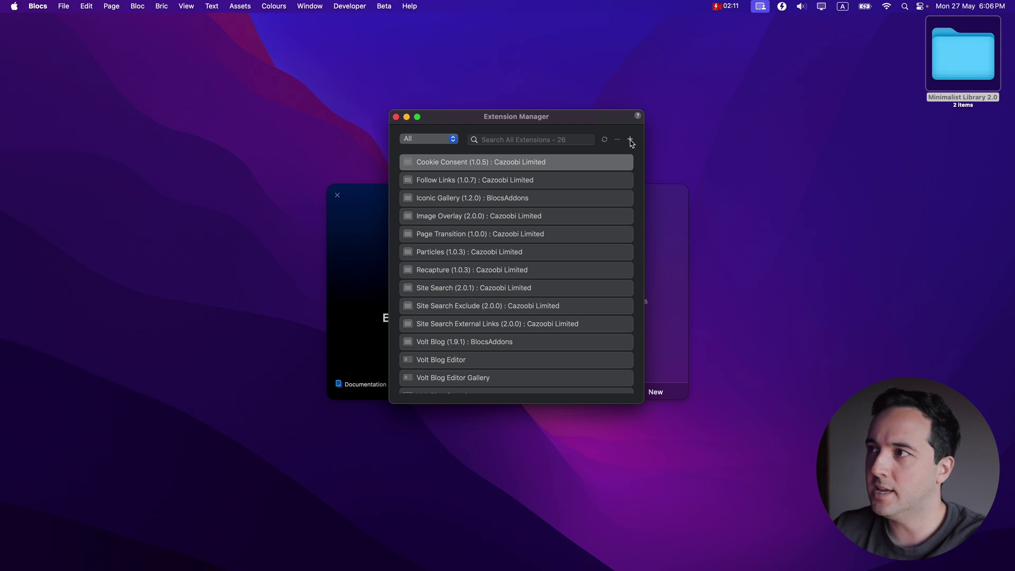
pyautogui.click(630, 140)
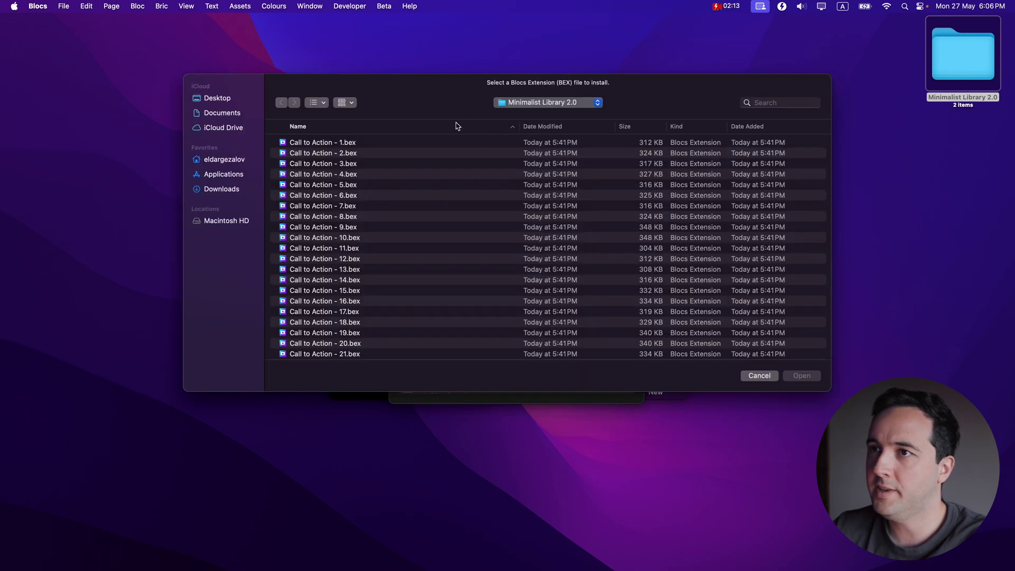
pyautogui.click(235, 95)
pyautogui.doubleClick(316, 148)
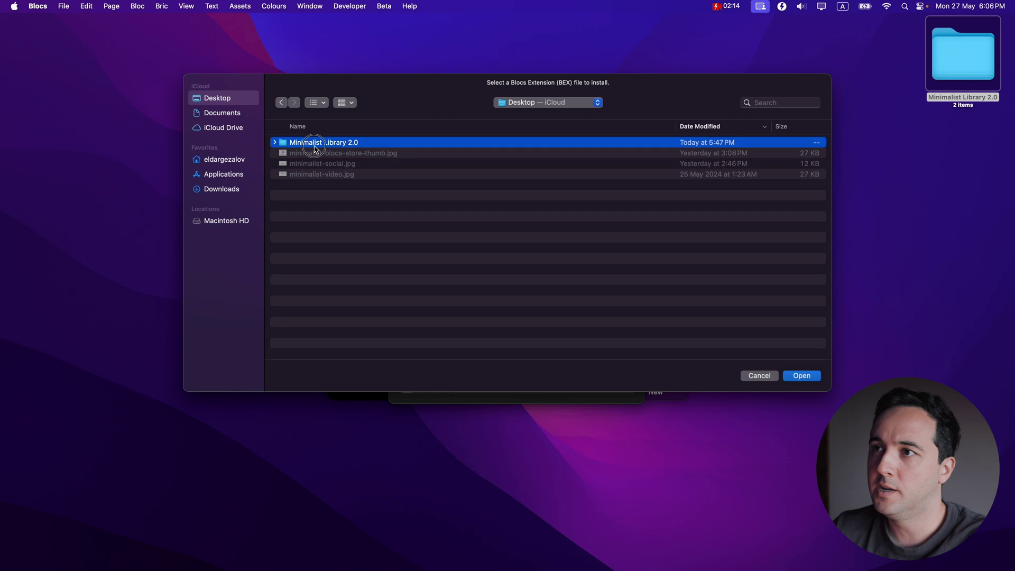
pyautogui.doubleClick(364, 146)
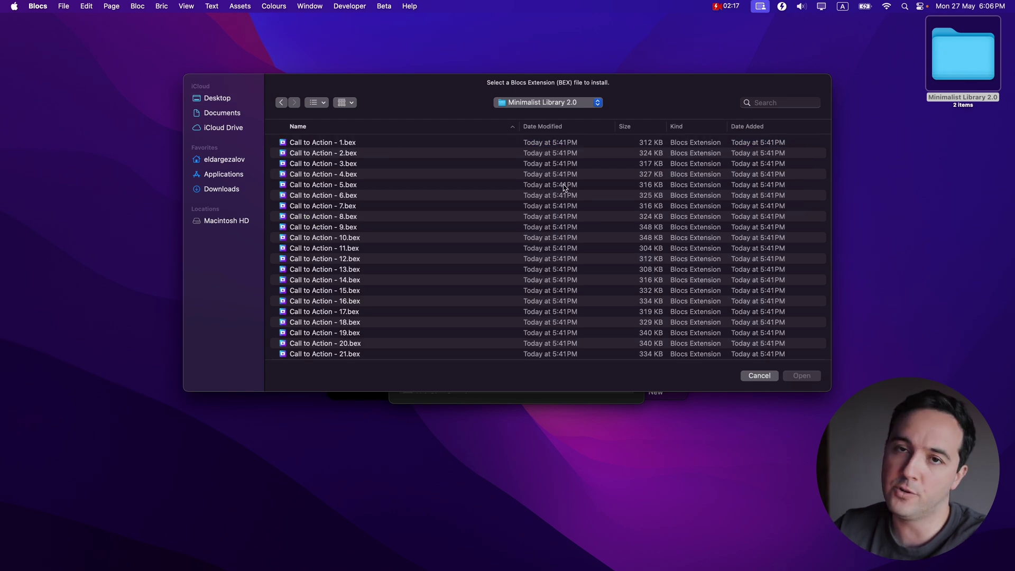
pyautogui.click(464, 209)
pyautogui.press('super+a')
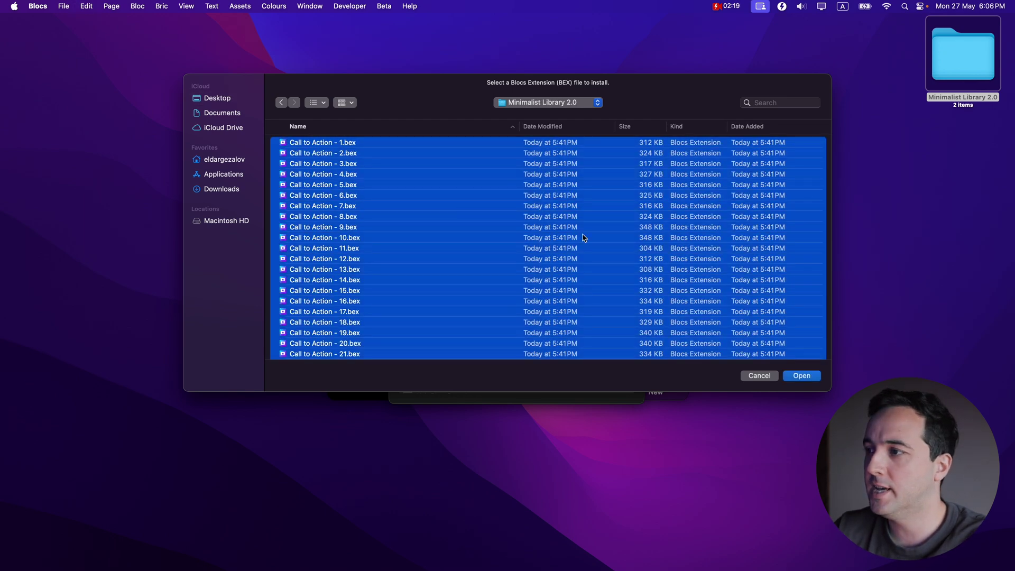
pyautogui.click(801, 376)
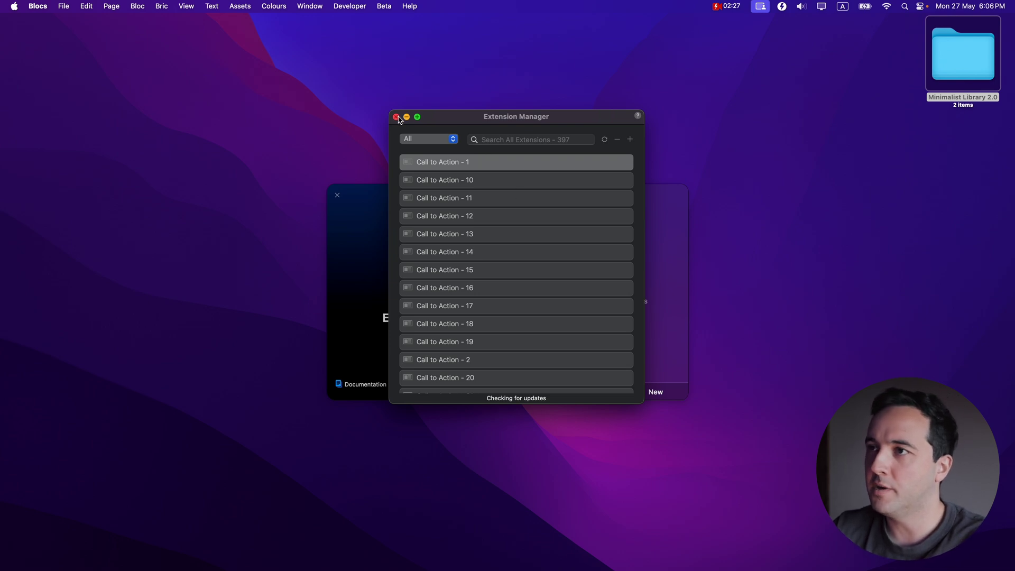
# Step: Filter the Extension Manager to Sites to show Minimalist Site Template 2.0 Ver
pyautogui.click(424, 140)
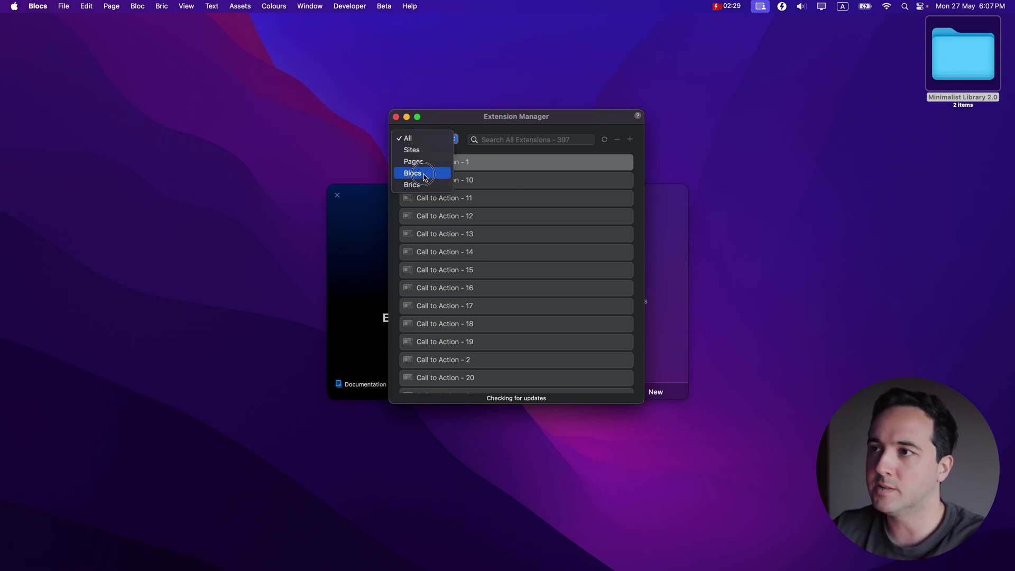
pyautogui.click(423, 171)
pyautogui.click(432, 139)
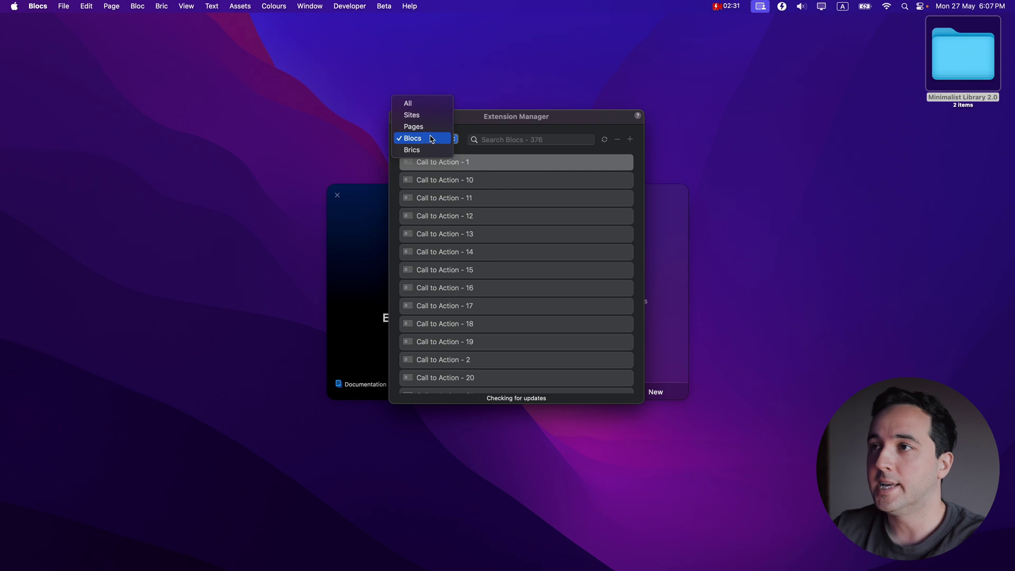
pyautogui.click(429, 115)
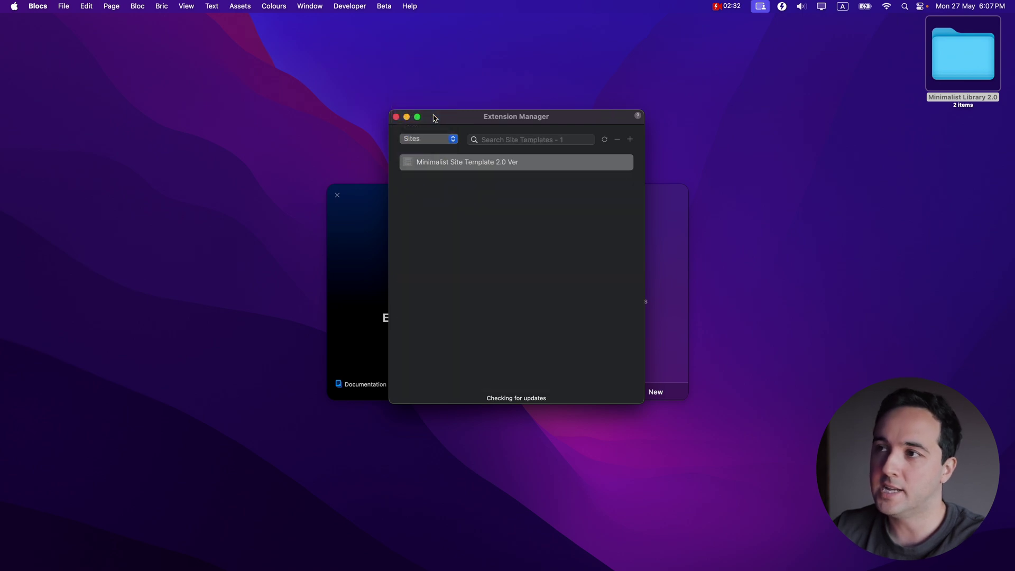
# Step: Relaunch Blocs via Spotlight and preview Minimalist Site Template 2.0 from the template chooser
pyautogui.click(395, 117)
pyautogui.click(338, 196)
pyautogui.press('super+space')
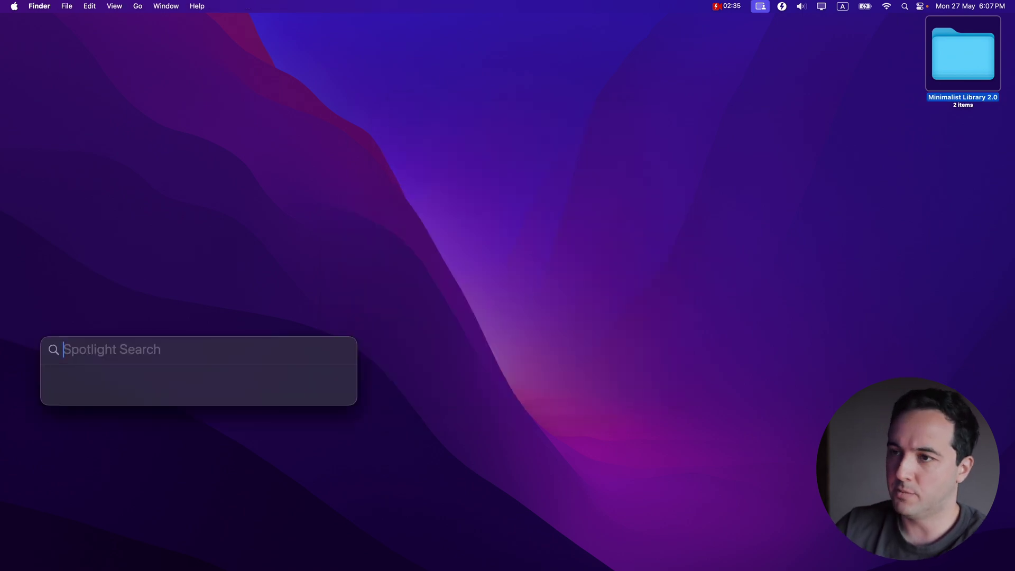
pyautogui.write('blocs')
pyautogui.press('Return')
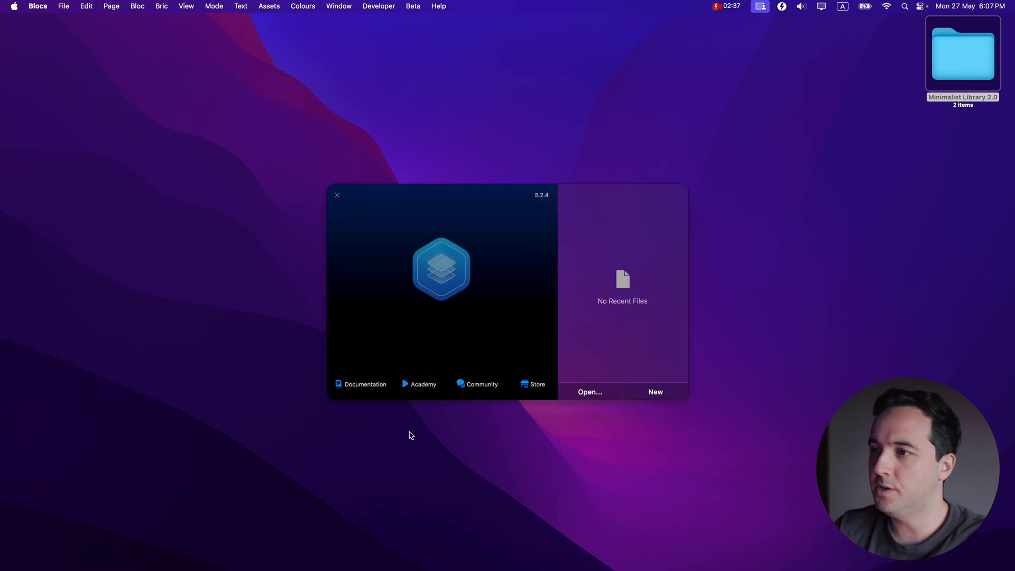
pyautogui.click(655, 391)
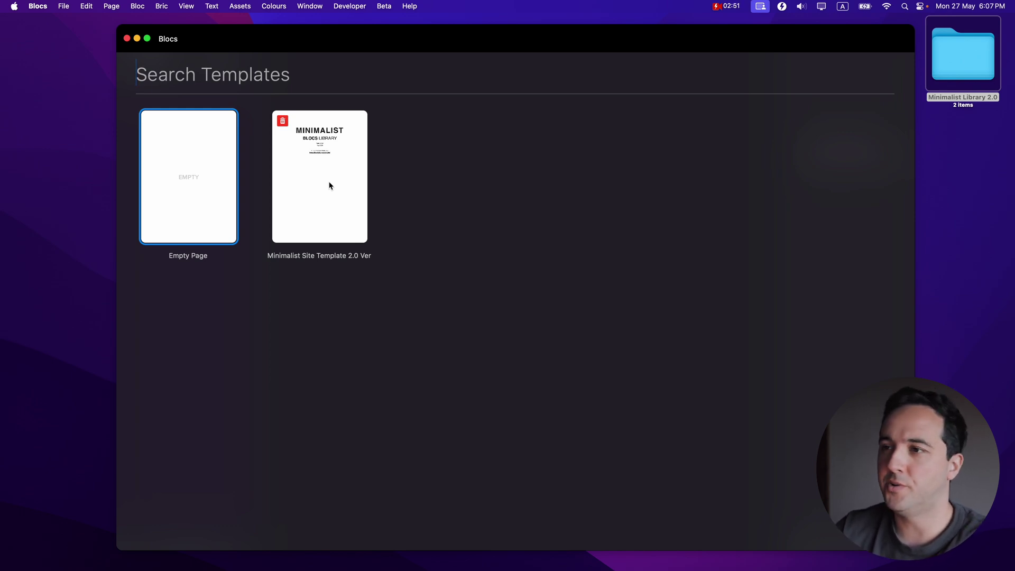
pyautogui.click(329, 157)
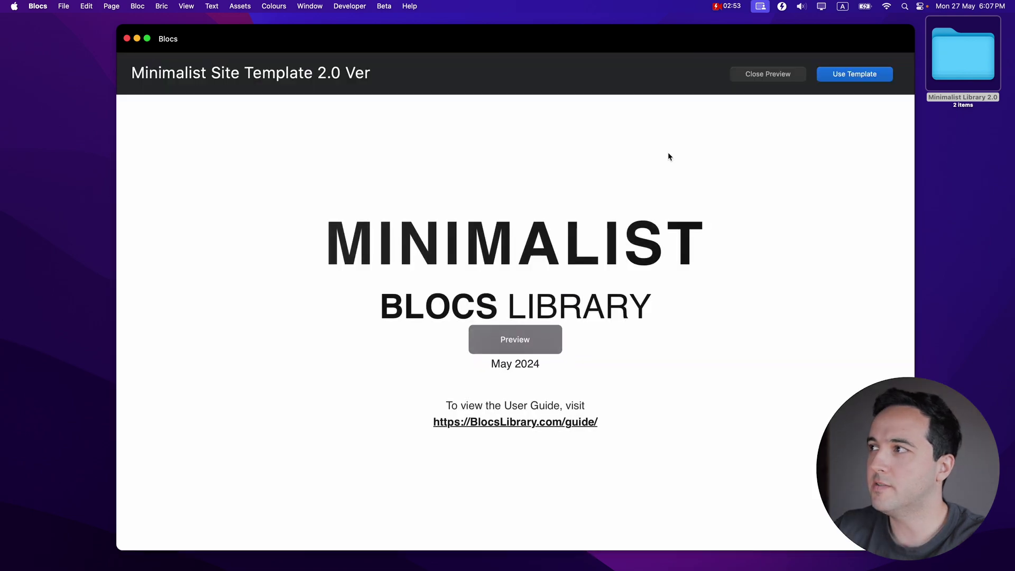
# Step: Name the website Eldartech, skip the logo, keep default colours and the Helvetica title font
pyautogui.click(872, 79)
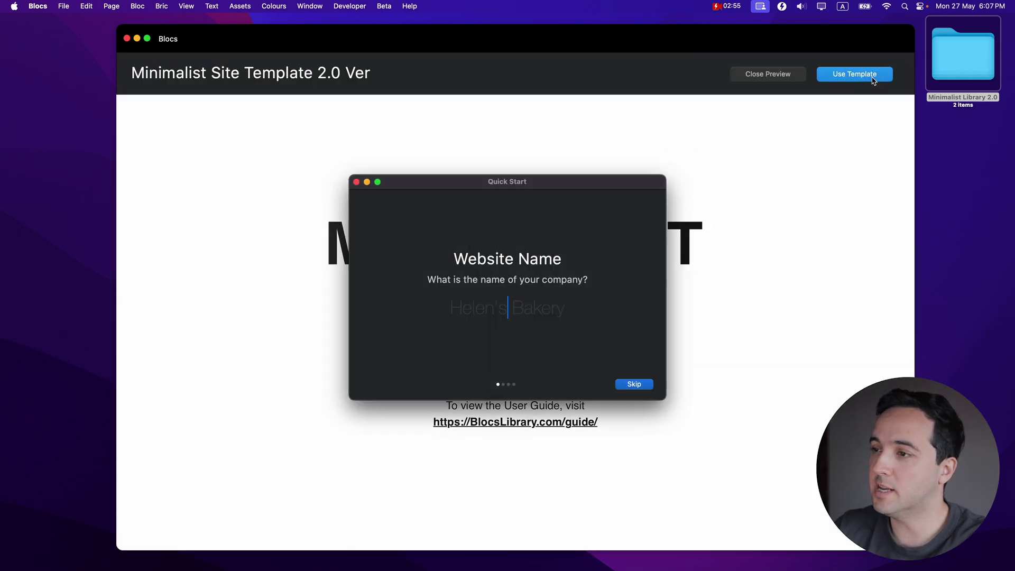
pyautogui.write('Eldartech')
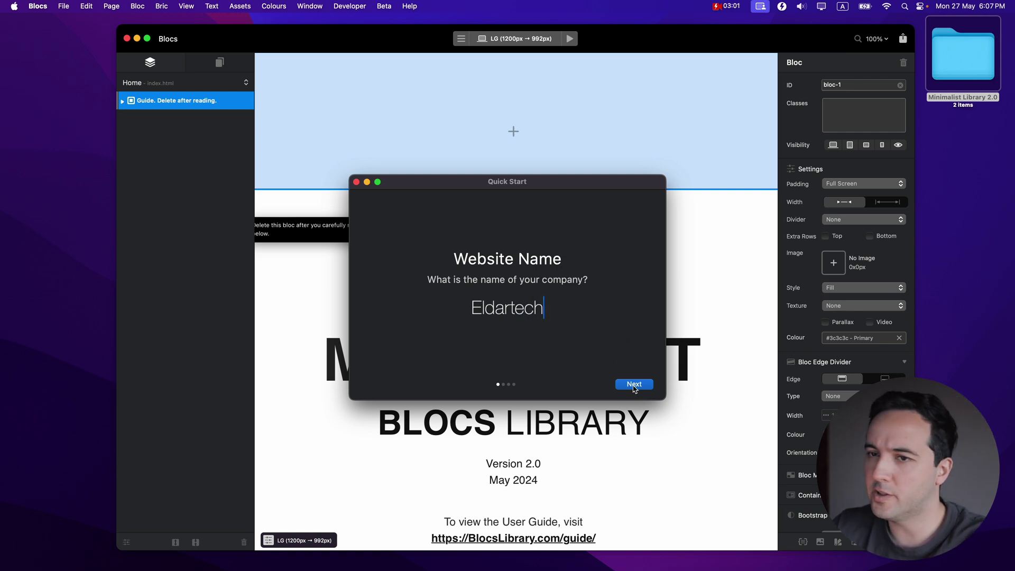
pyautogui.click(634, 384)
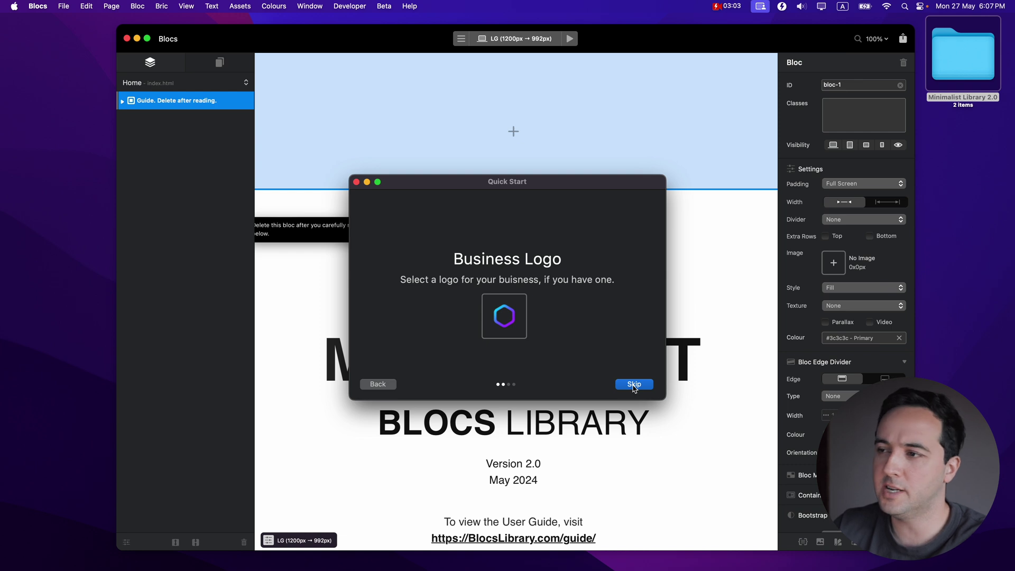
pyautogui.click(634, 384)
pyautogui.scroll(1, 544, 328)
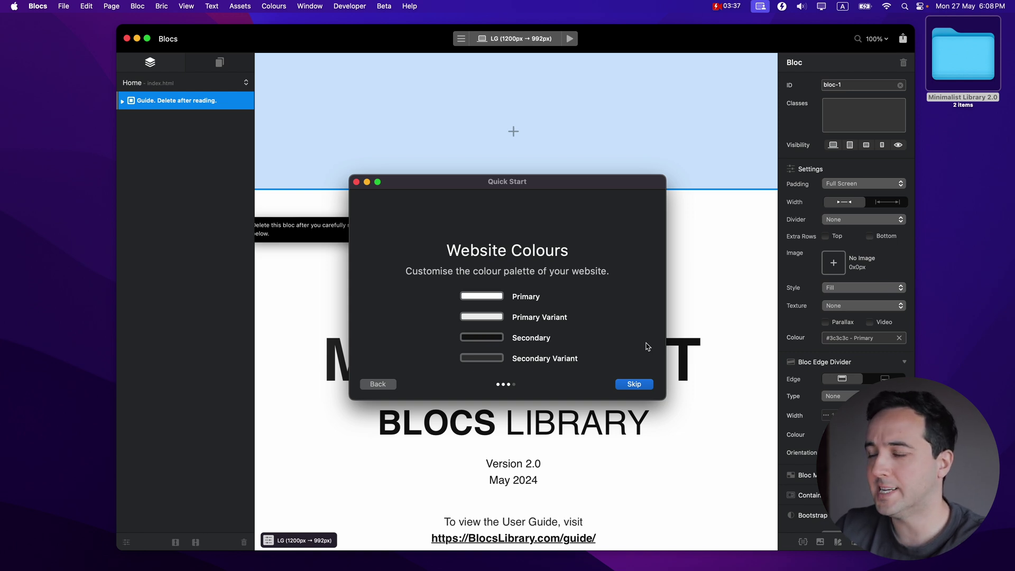
pyautogui.click(636, 385)
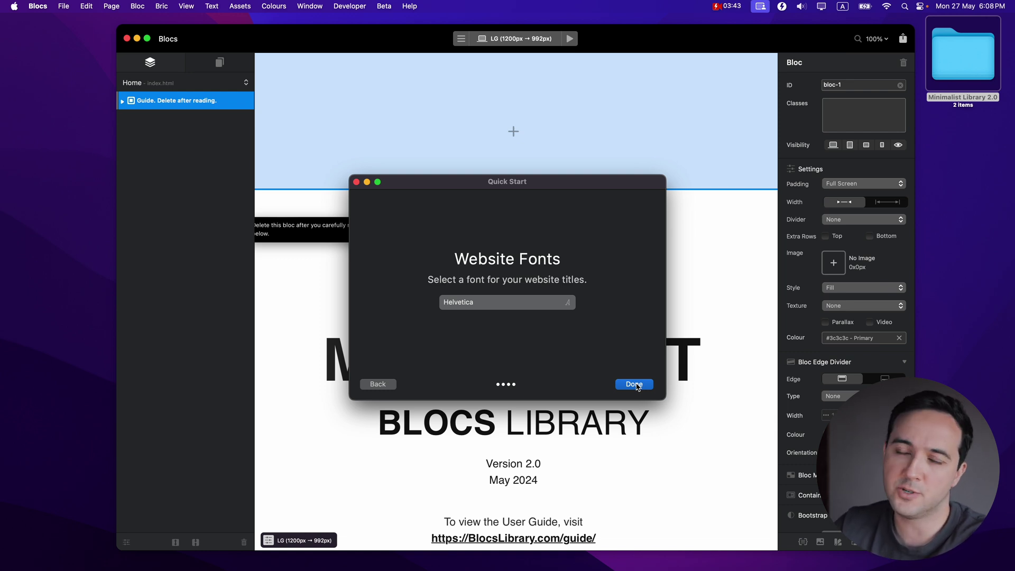
pyautogui.click(635, 384)
# Step: Go full screen, then select and delete the template's guide bloc from the Home page
pyautogui.click(149, 39)
pyautogui.scroll(-3, 424, 201)
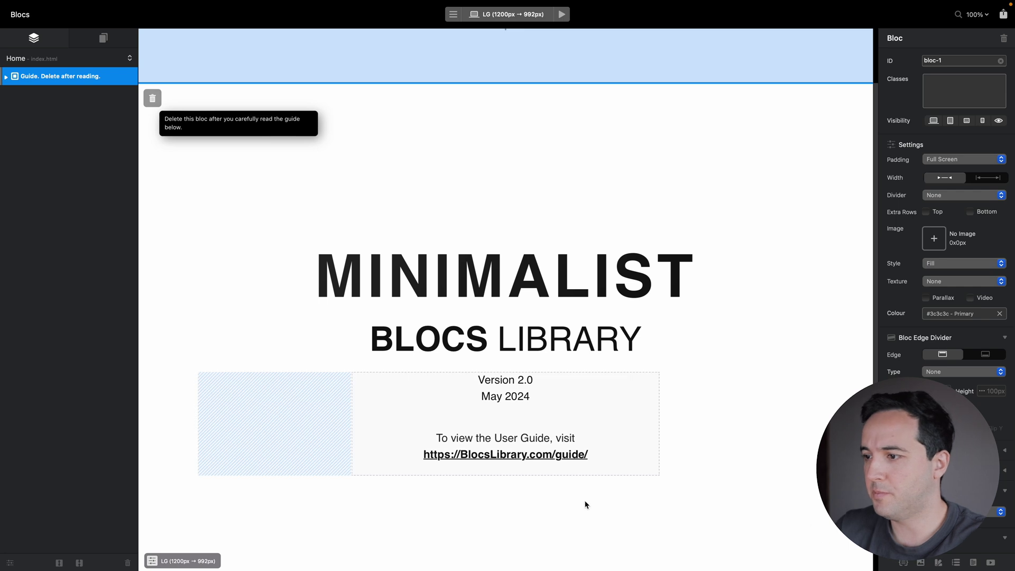
pyautogui.click(517, 460)
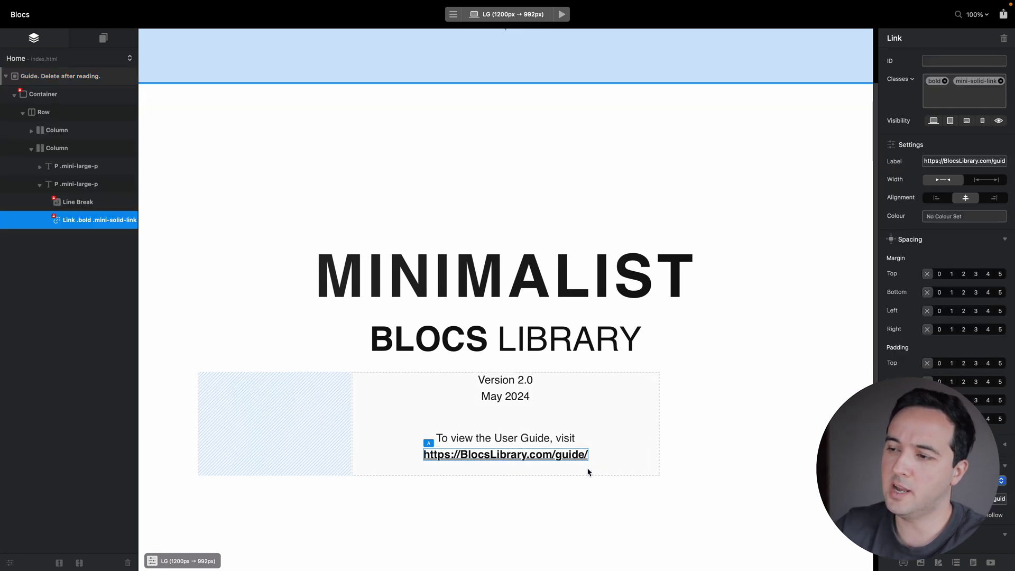
pyautogui.click(502, 190)
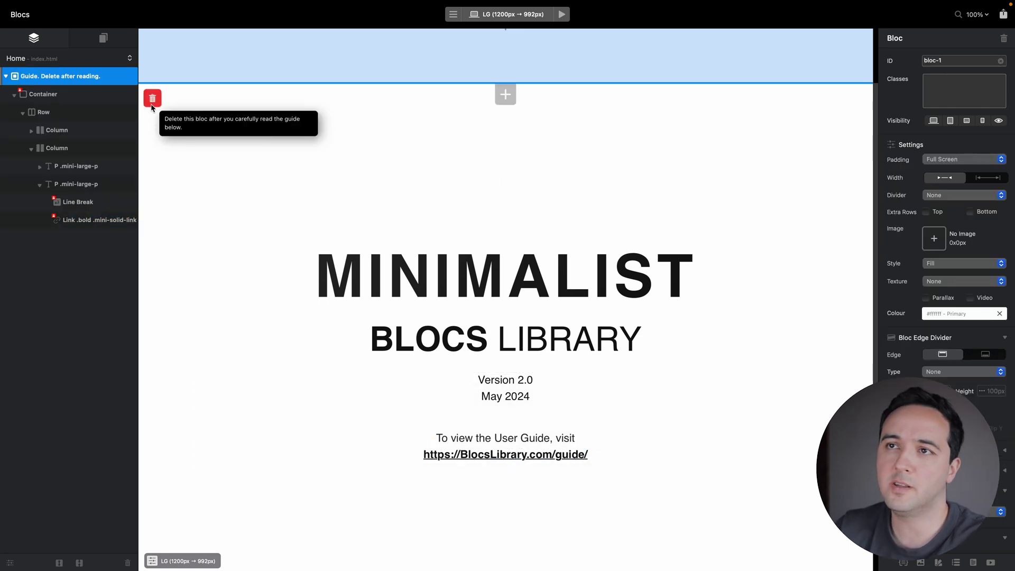
pyautogui.click(152, 99)
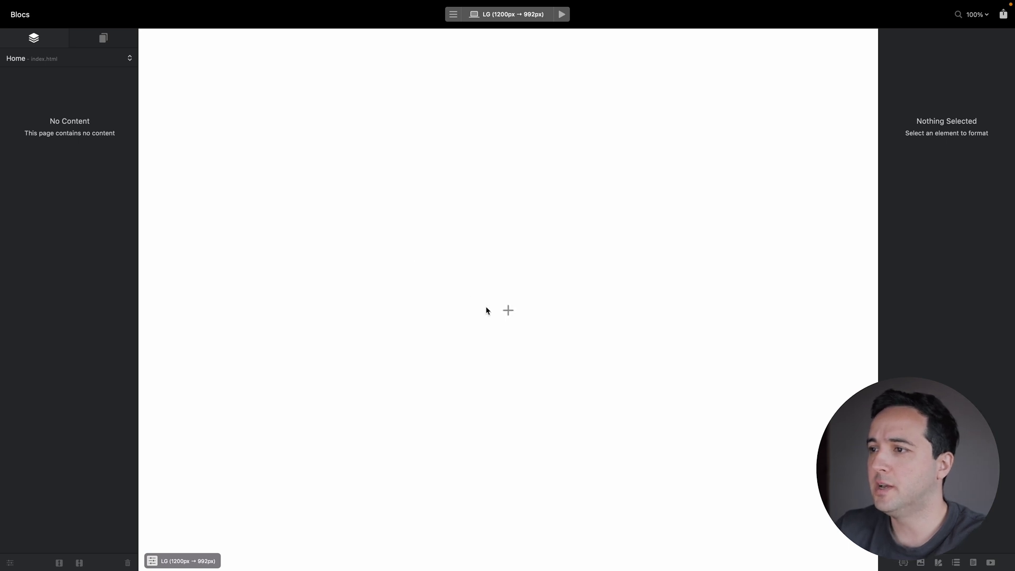
# Step: Filter the bloc library to Minimalist Library blocs and scroll through its Navigation and Hero blocs
pyautogui.click(511, 313)
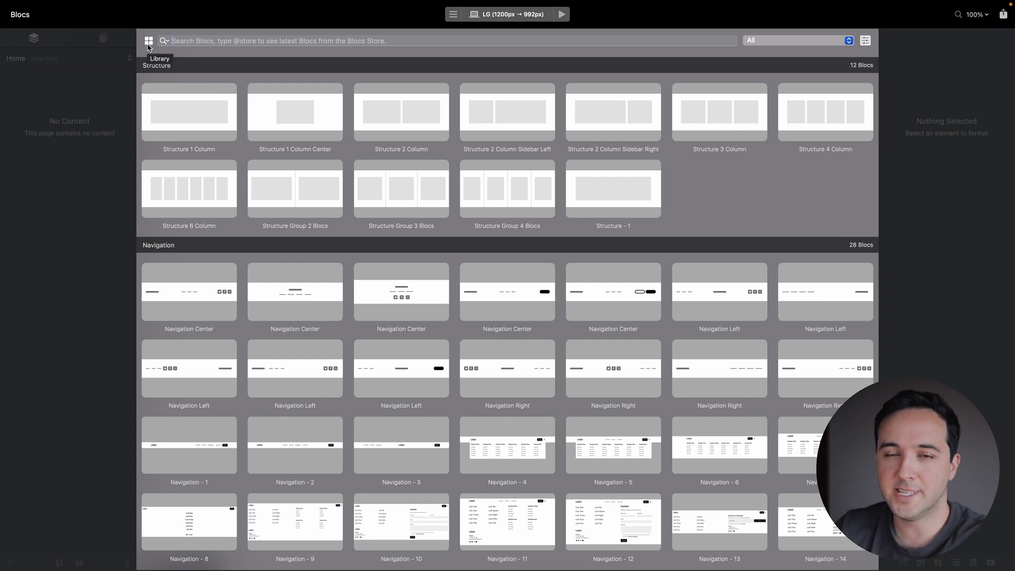
pyautogui.click(149, 44)
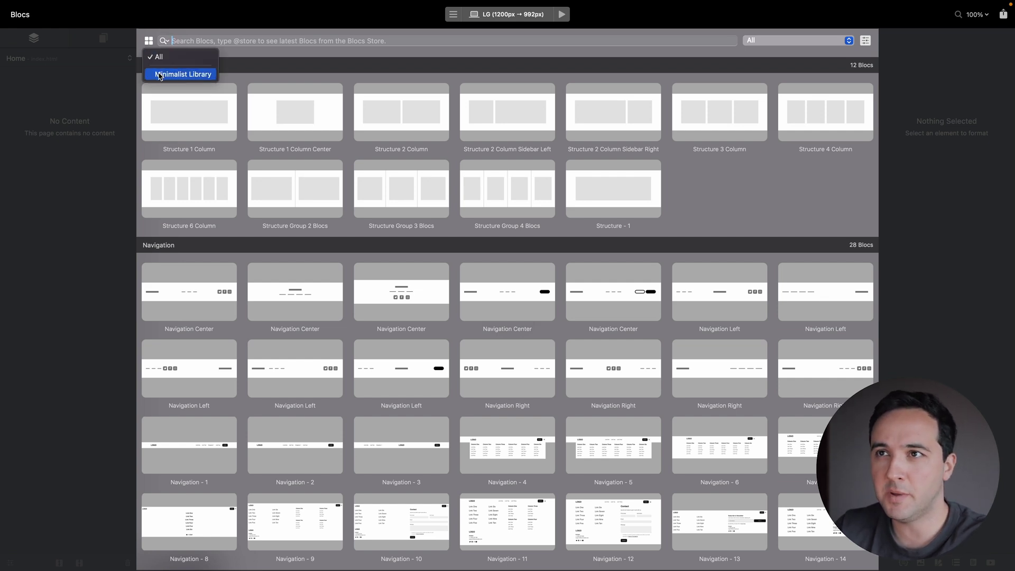
pyautogui.click(198, 75)
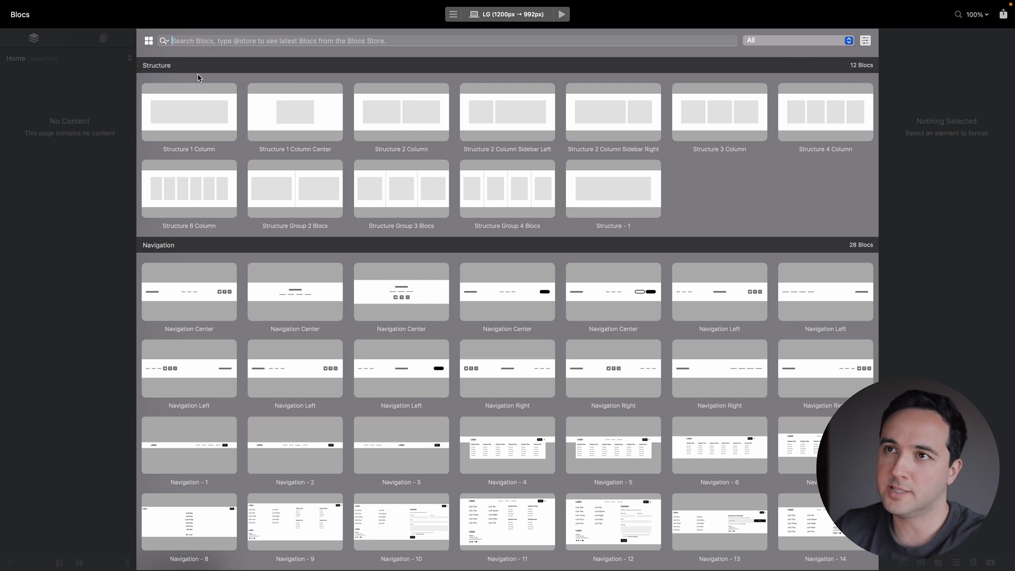
pyautogui.scroll(-5, 398, 194)
pyautogui.scroll(-1, 397, 194)
pyautogui.scroll(-15, 397, 194)
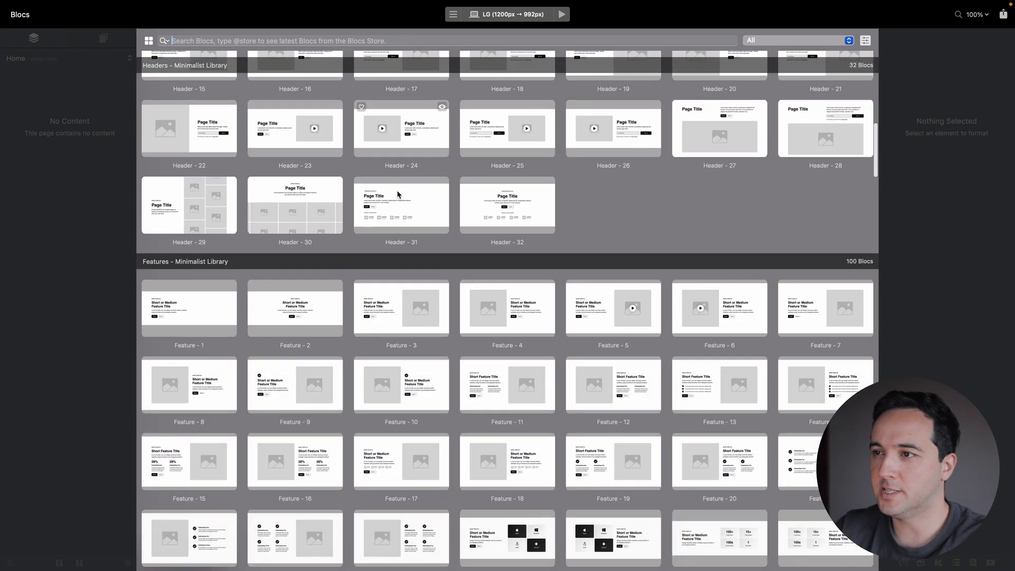
pyautogui.scroll(-4, 397, 194)
pyautogui.scroll(20, 398, 194)
pyautogui.scroll(5, 397, 194)
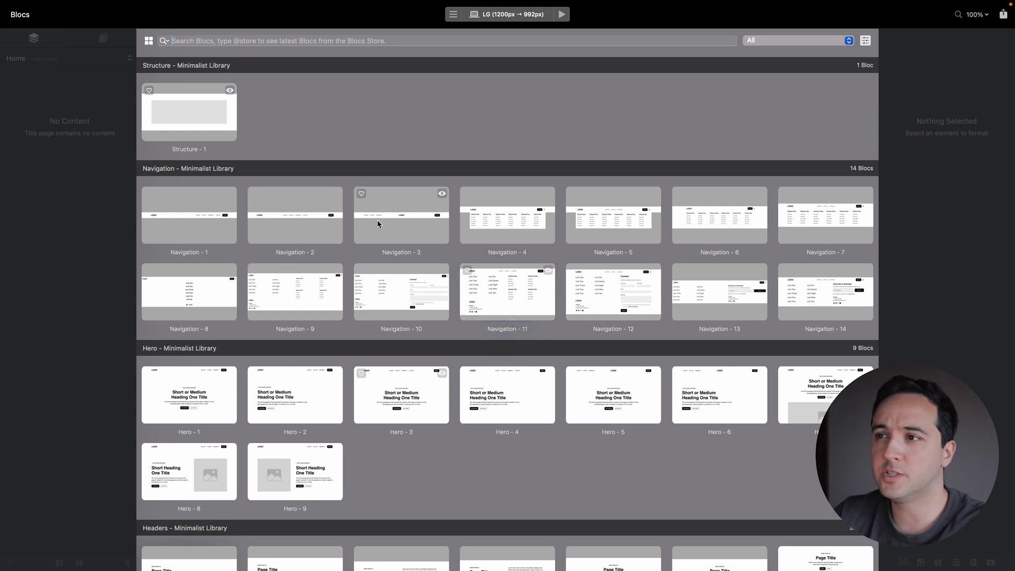
# Step: Add Navigation - 3, Header - 9 and Feature - 48 to the Home page
pyautogui.click(408, 217)
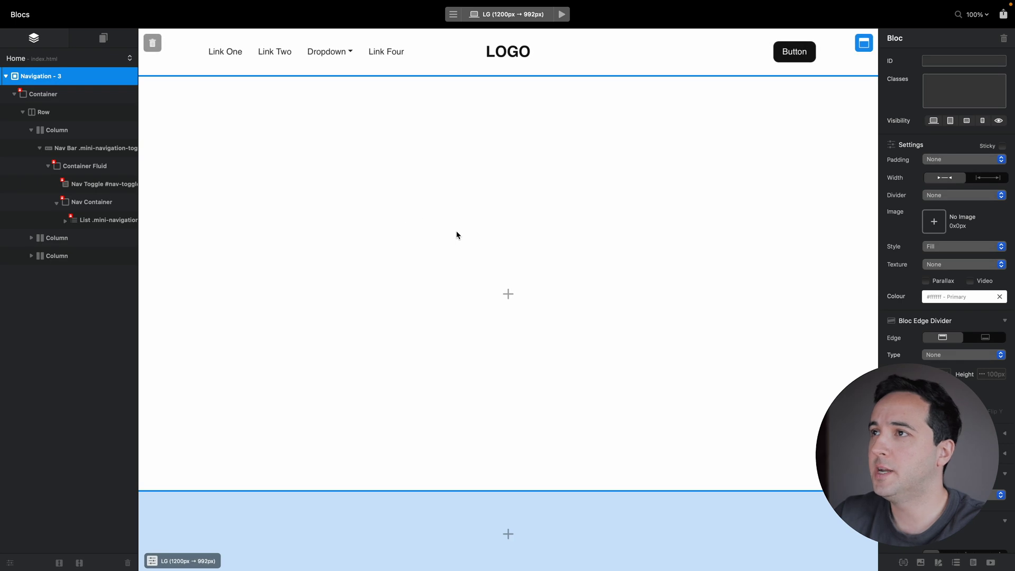
pyautogui.click(508, 293)
pyautogui.scroll(-10, 296, 364)
pyautogui.click(296, 364)
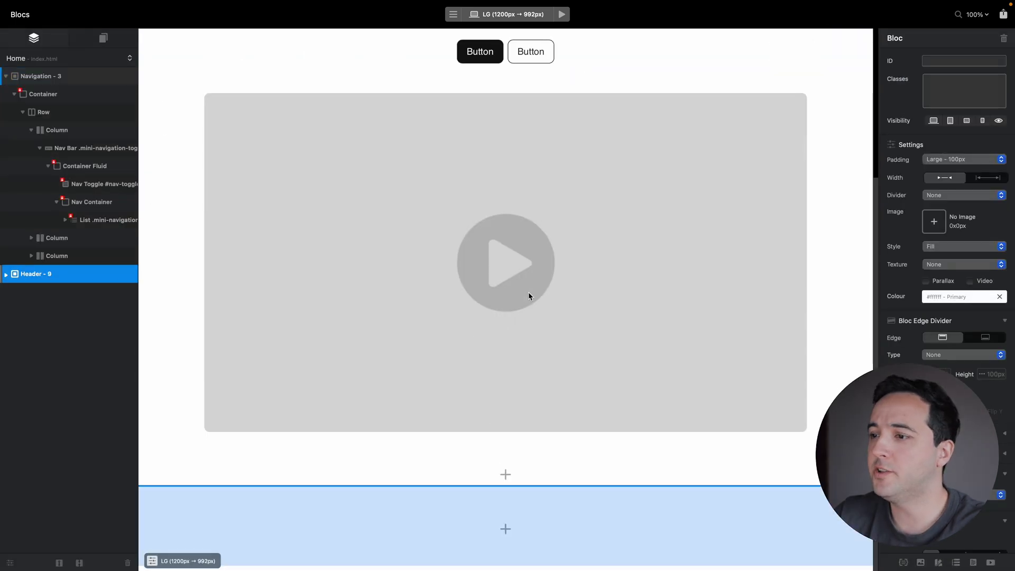
pyautogui.click(505, 533)
pyautogui.scroll(-15, 589, 343)
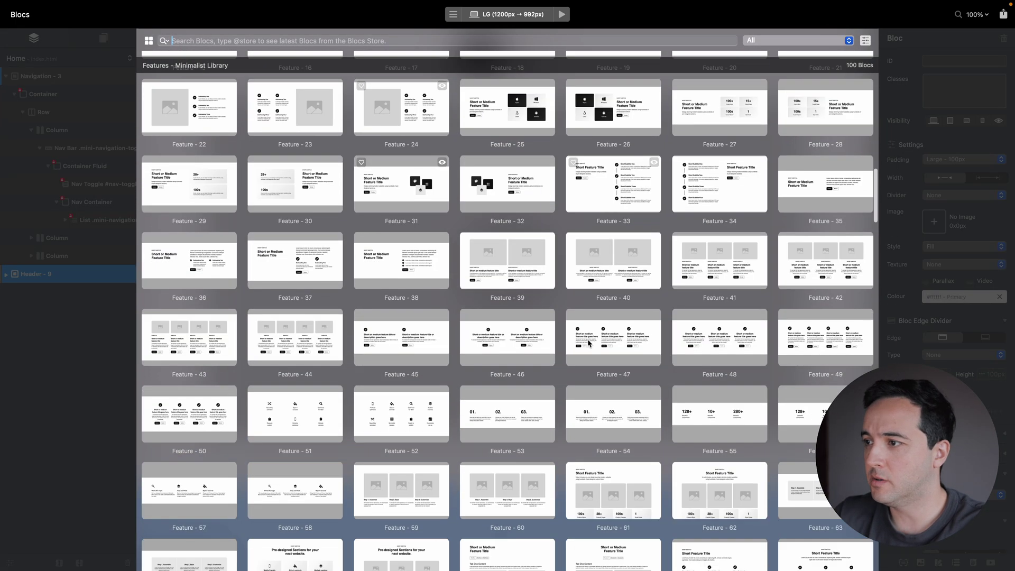
pyautogui.click(589, 342)
# Step: Add Feature - 26, Feature - 29 and Feature - 65 below them
pyautogui.click(505, 473)
pyautogui.click(613, 107)
pyautogui.click(505, 473)
pyautogui.scroll(3, 404, 276)
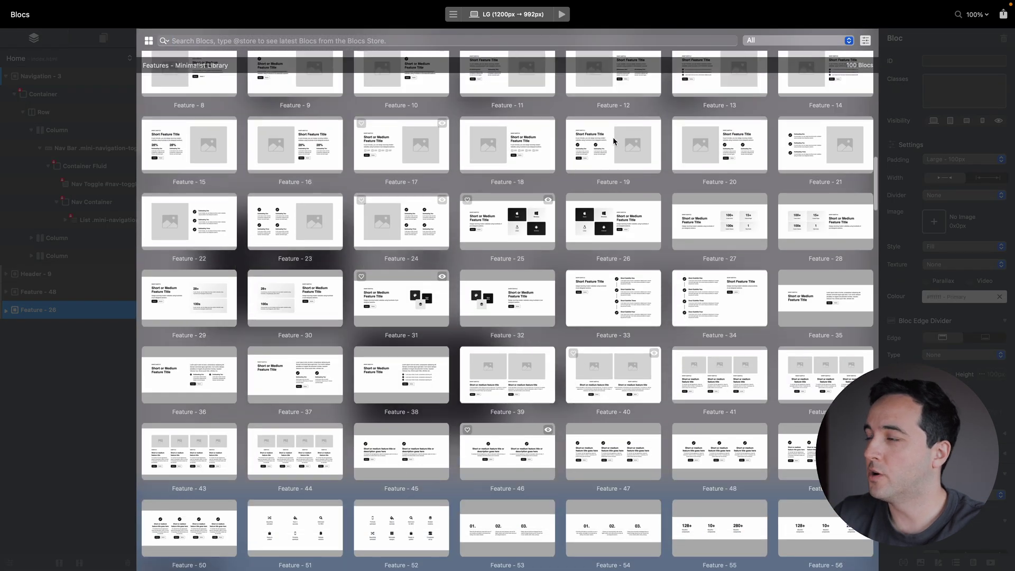
pyautogui.click(188, 298)
pyautogui.click(506, 474)
pyautogui.scroll(-5, 479, 327)
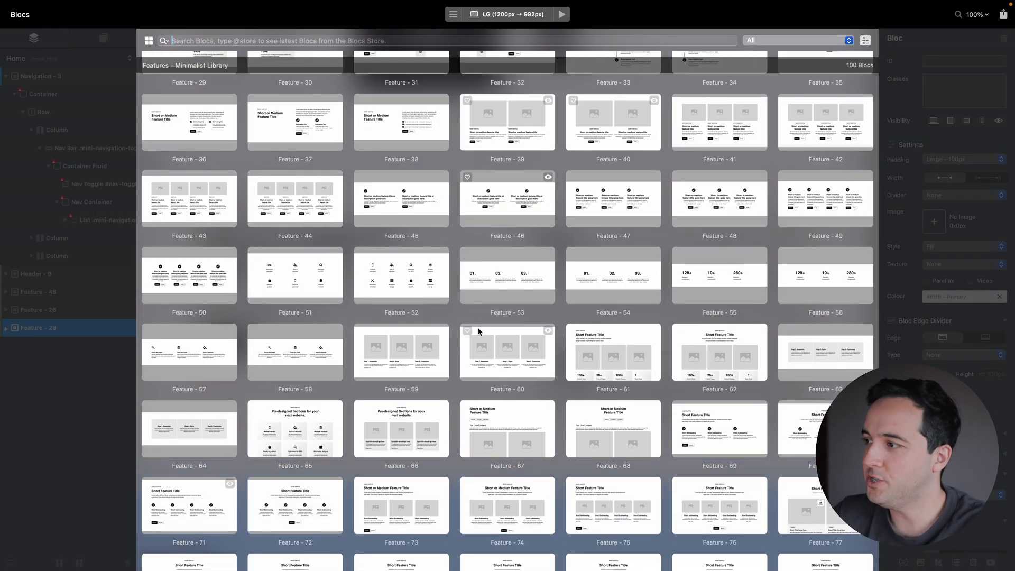
pyautogui.click(294, 426)
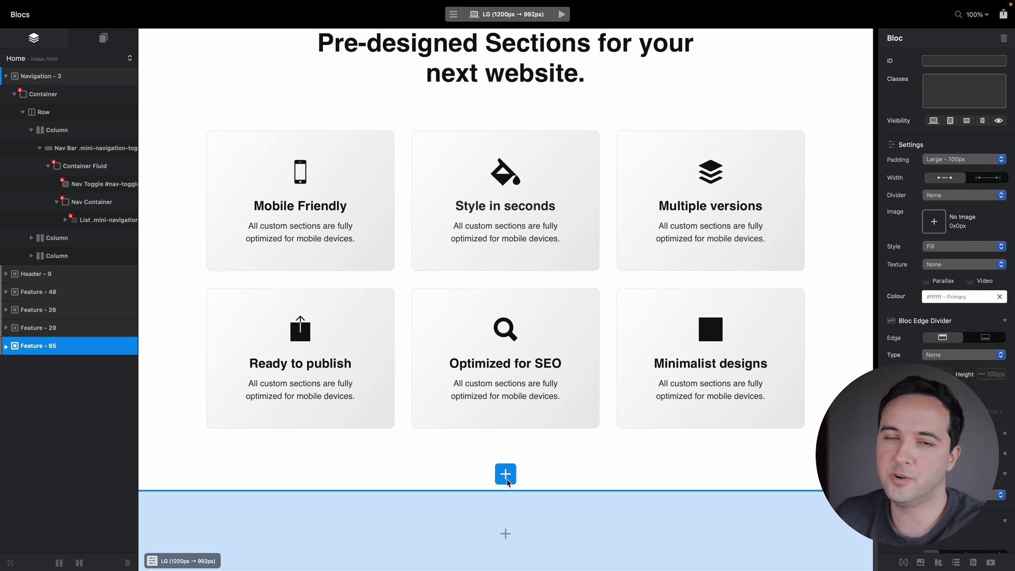
# Step: Browse the bloc library for another section, then switch over to the Safari pricing preview
pyautogui.click(506, 481)
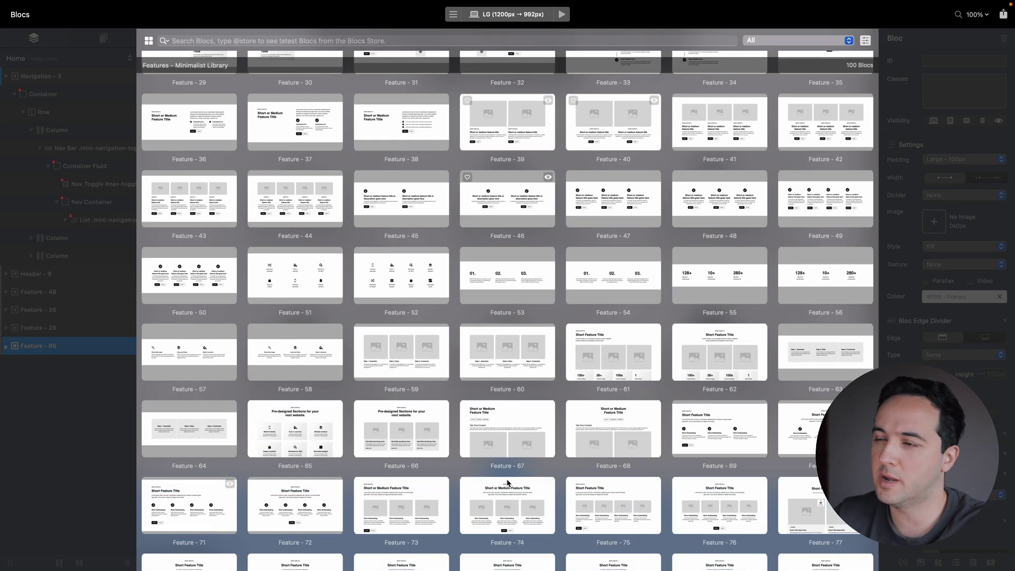
pyautogui.scroll(-5, 552, 293)
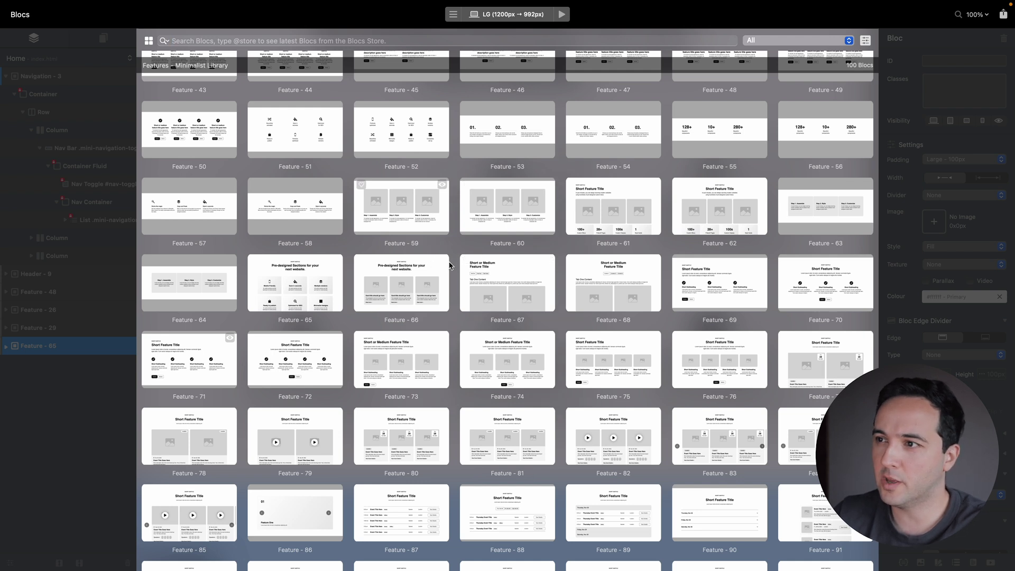
pyautogui.moveTo(443, 187)
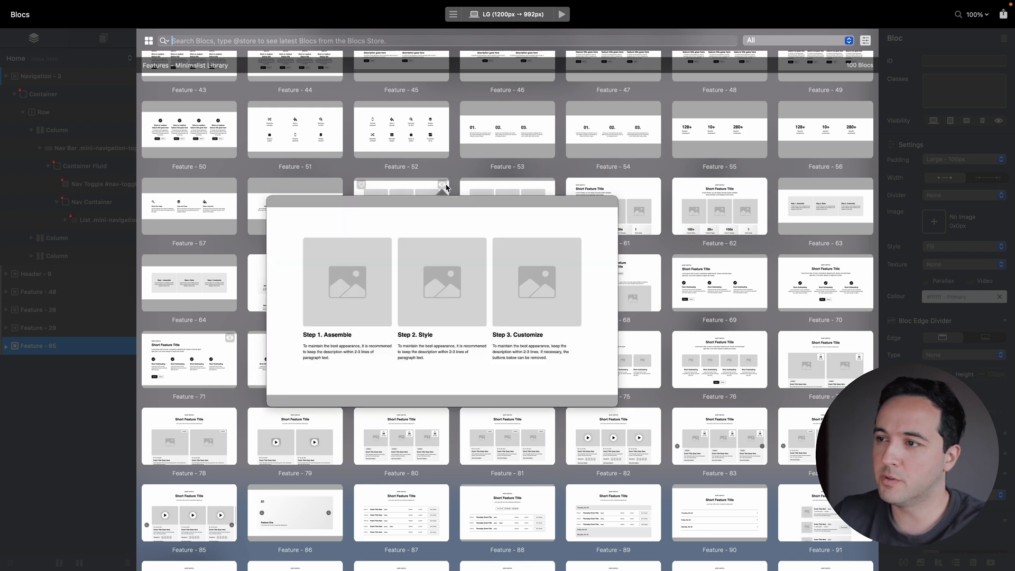
pyautogui.moveTo(547, 185)
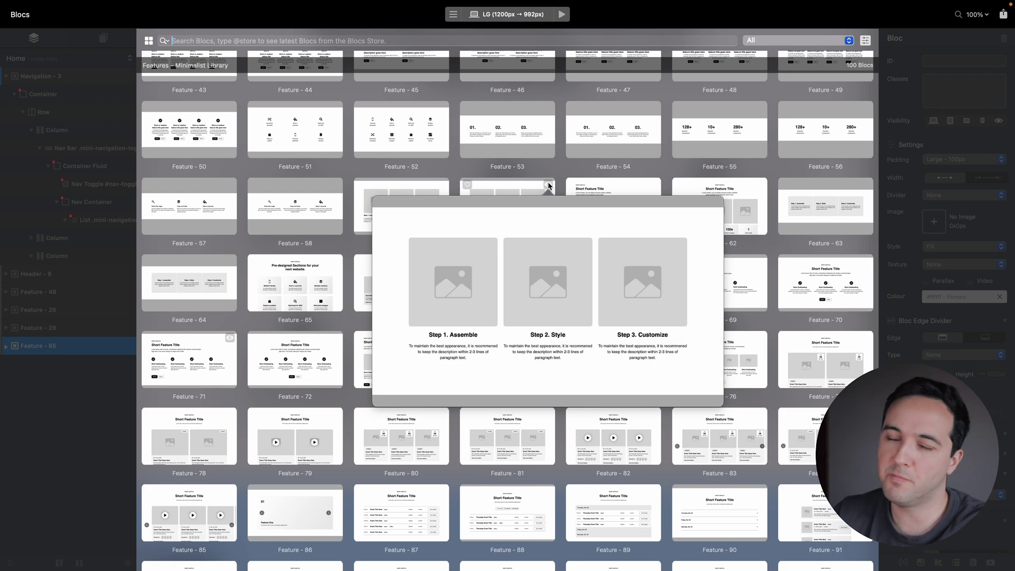
pyautogui.hotkey('ctrl', 'Left')
pyautogui.hotkey('ctrl', 'Right')
pyautogui.hotkey('ctrl', 'Right')
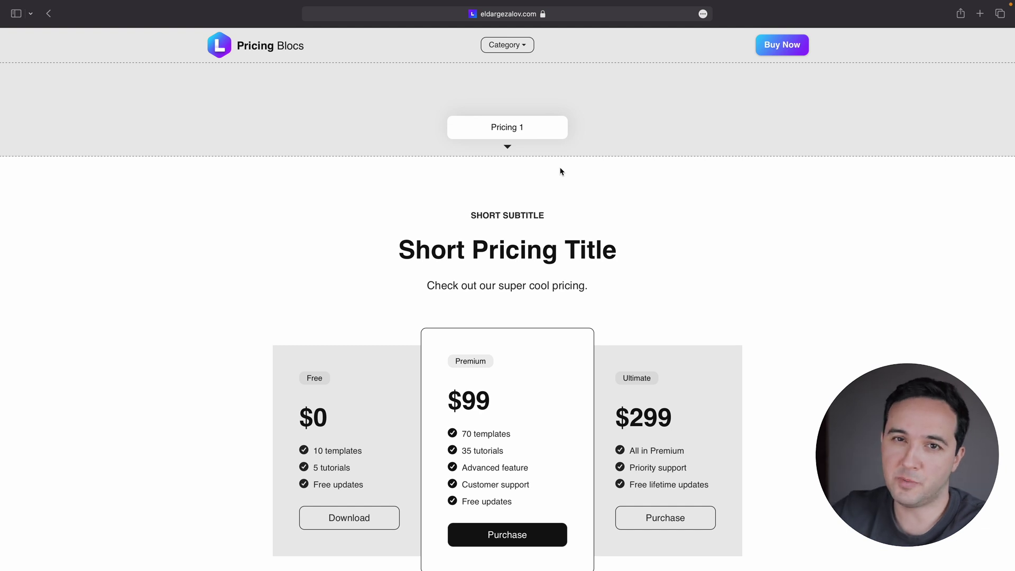
# Step: Scroll the Pricing previews, then go to the Minimalist Library FAQ sections page
pyautogui.scroll(-10, 560, 171)
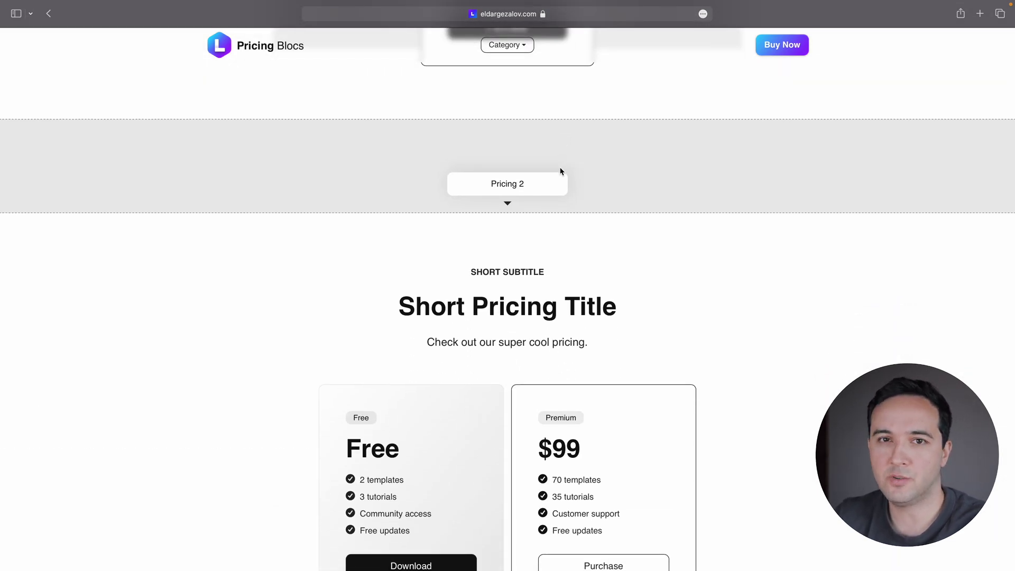
pyautogui.scroll(-15, 560, 170)
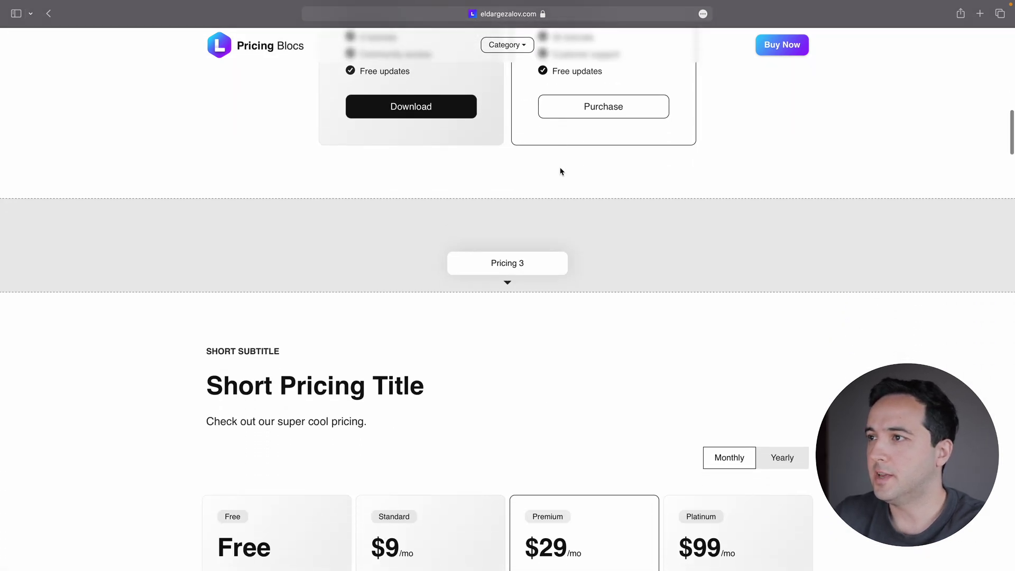
pyautogui.scroll(-20, 431, 345)
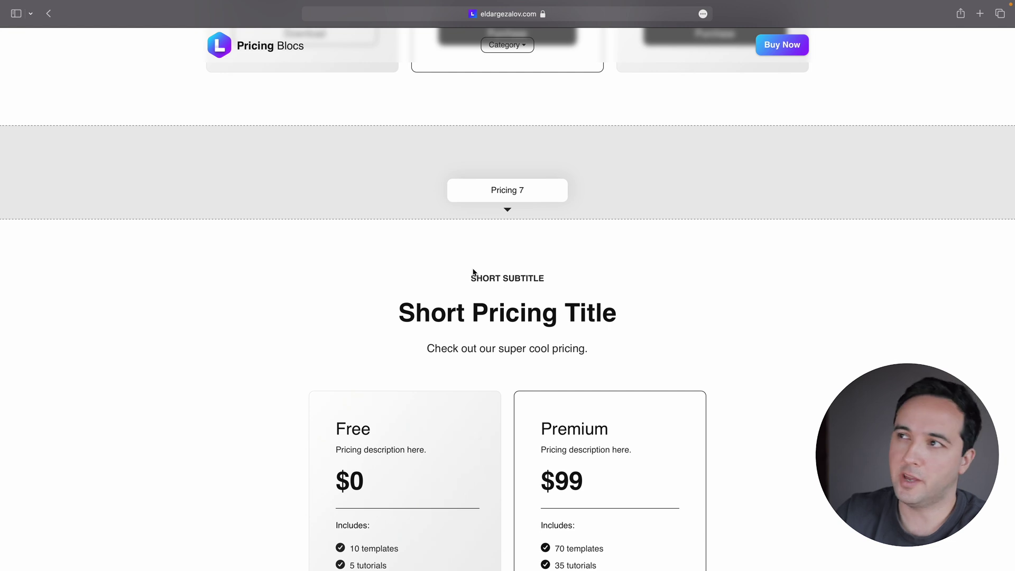
pyautogui.scroll(-6, 472, 272)
pyautogui.scroll(4, 472, 271)
pyautogui.click(514, 48)
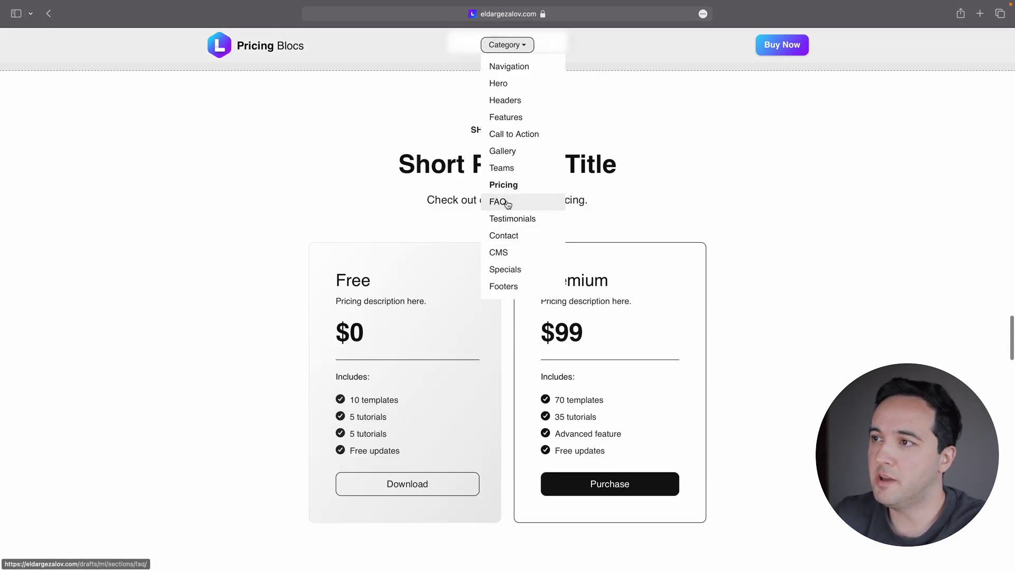
pyautogui.click(507, 202)
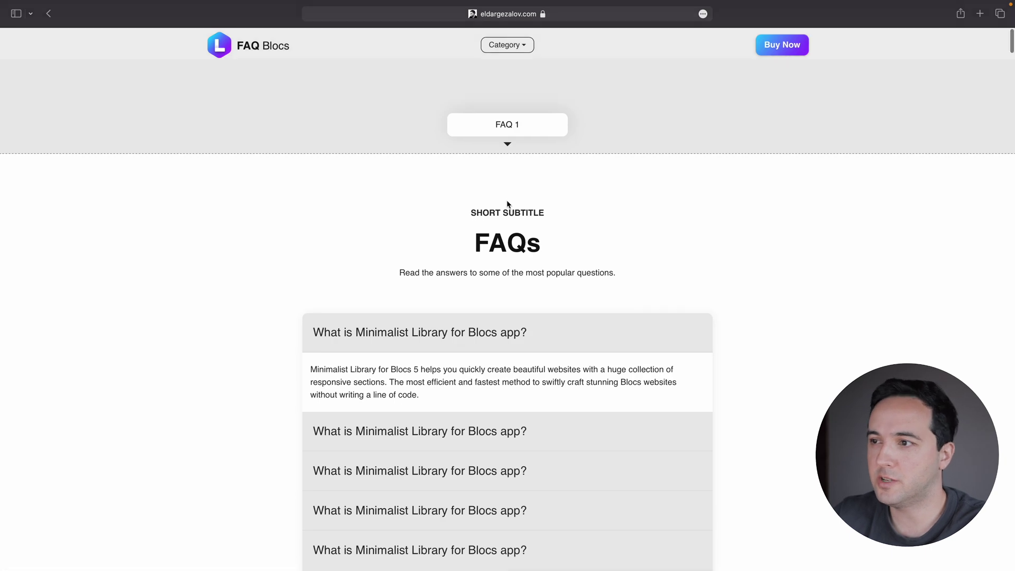
# Step: Expand several questions in the FAQ demos to preview their answers
pyautogui.scroll(-5, 506, 199)
pyautogui.click(494, 266)
pyautogui.click(499, 291)
pyautogui.scroll(-10, 505, 299)
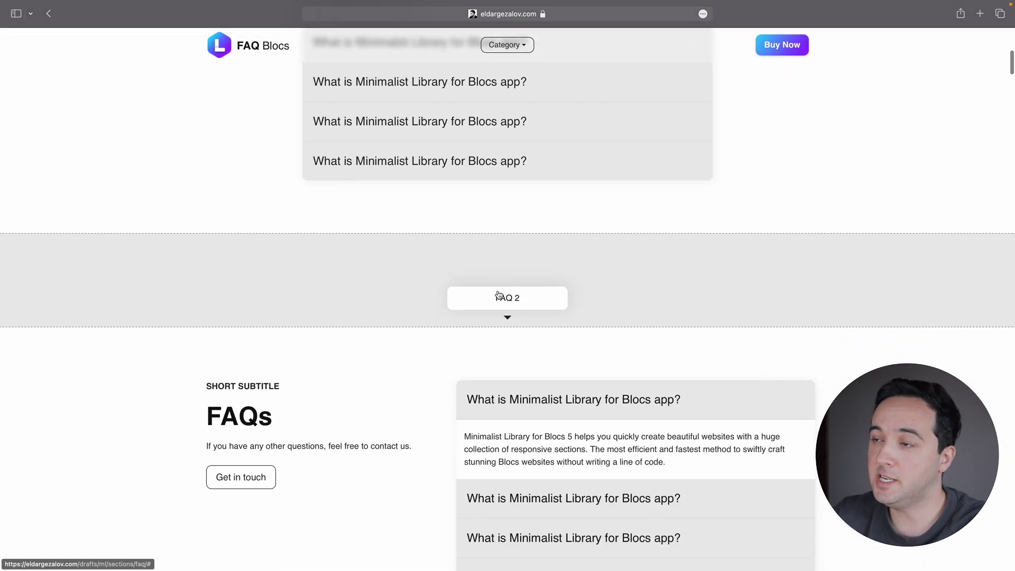
pyautogui.click(517, 309)
pyautogui.scroll(-10, 530, 321)
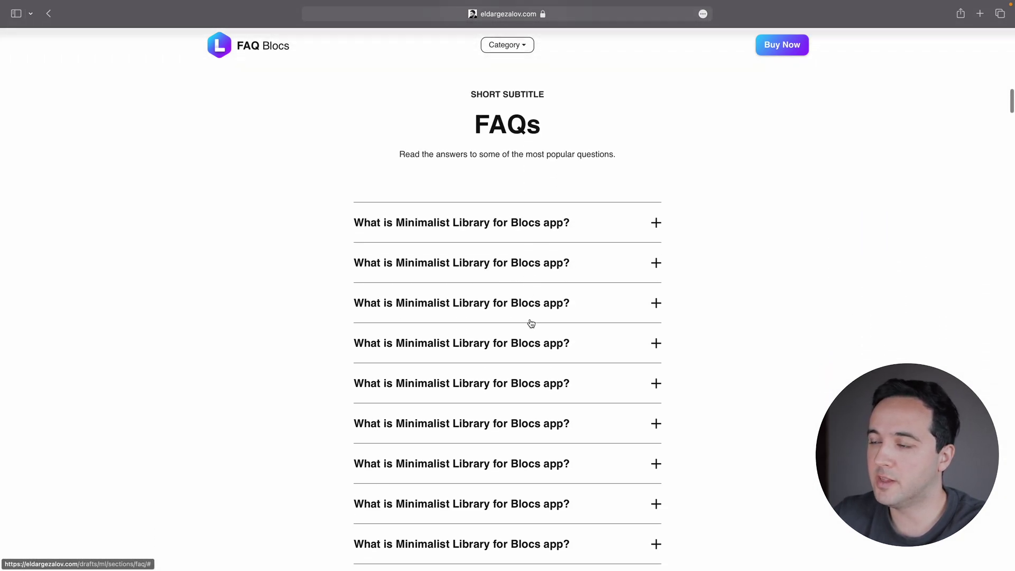
pyautogui.click(552, 281)
# Step: Scroll to the FAQ 8 layout and expand then collapse its first question
pyautogui.scroll(-20, 552, 283)
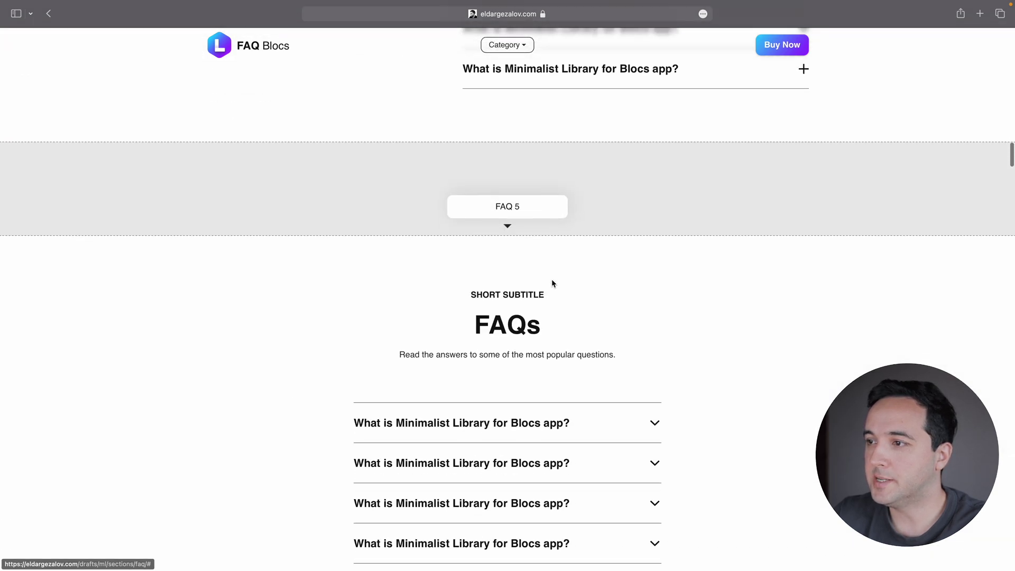
pyautogui.scroll(5, 552, 283)
pyautogui.scroll(-15, 553, 283)
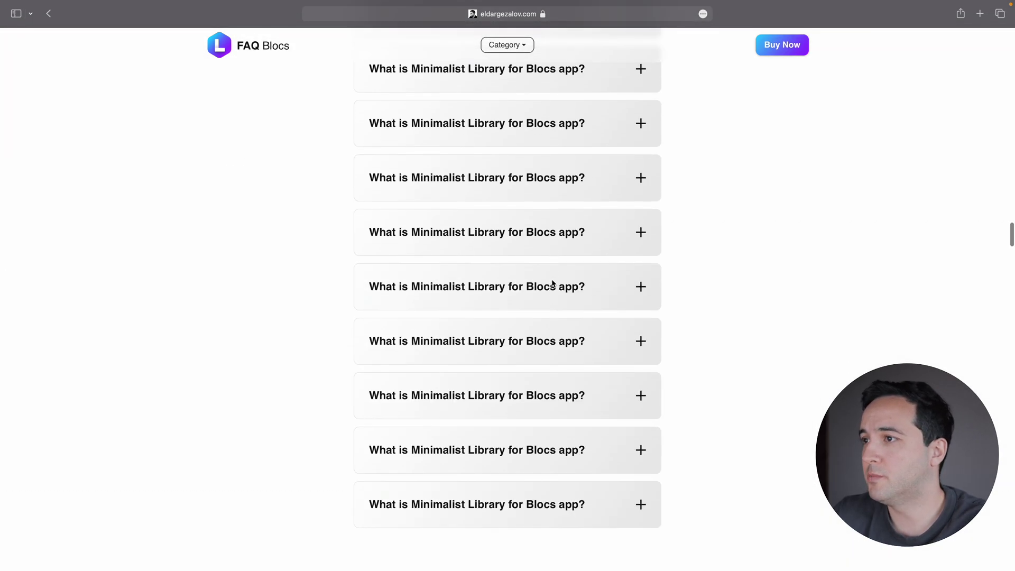
pyautogui.scroll(4, 552, 283)
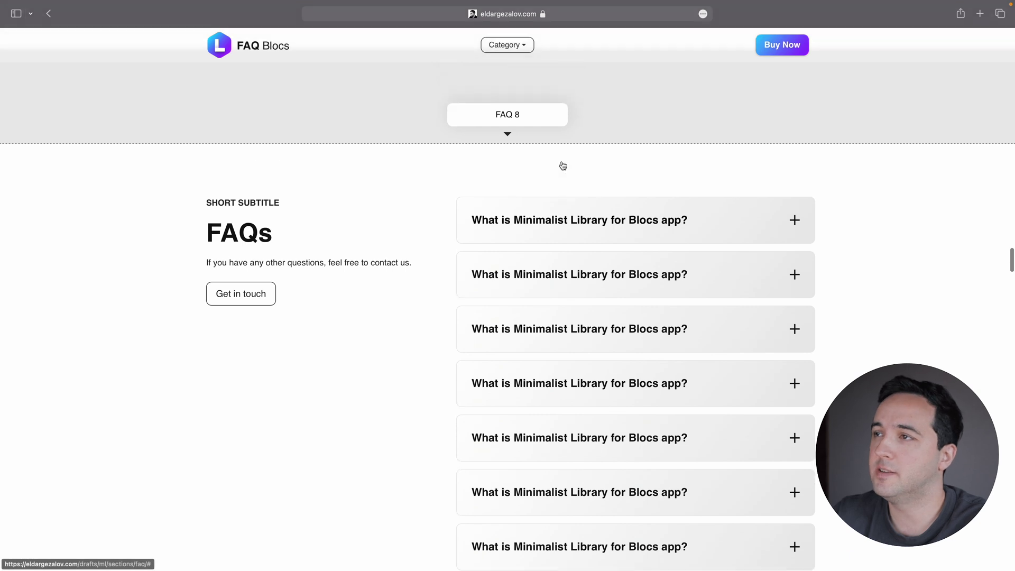
pyautogui.click(581, 223)
pyautogui.click(582, 223)
# Step: Return to Blocs and insert the FAQ 8 section from the section library
pyautogui.hotkey('ctrl', 'Left')
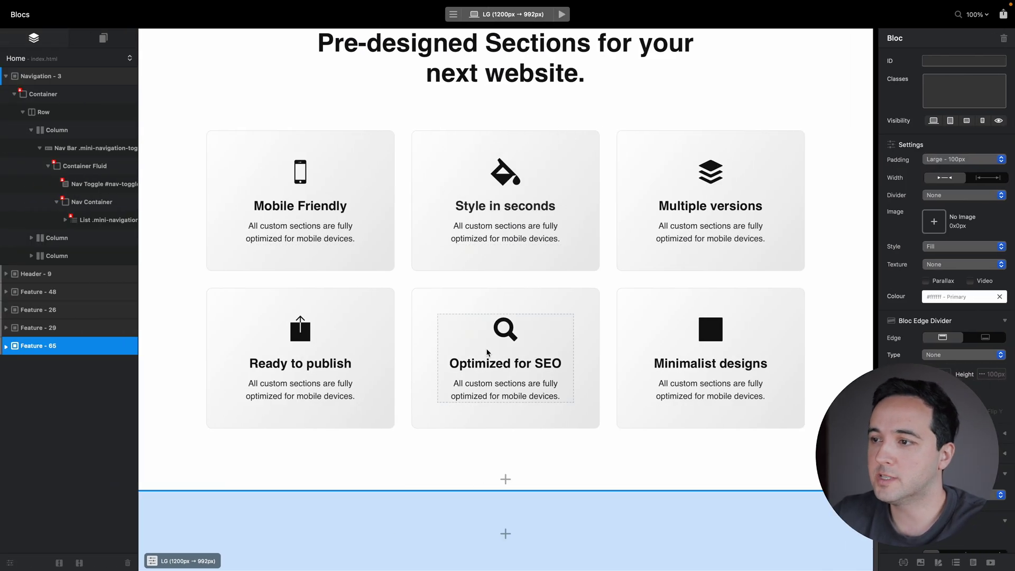
pyautogui.click(505, 479)
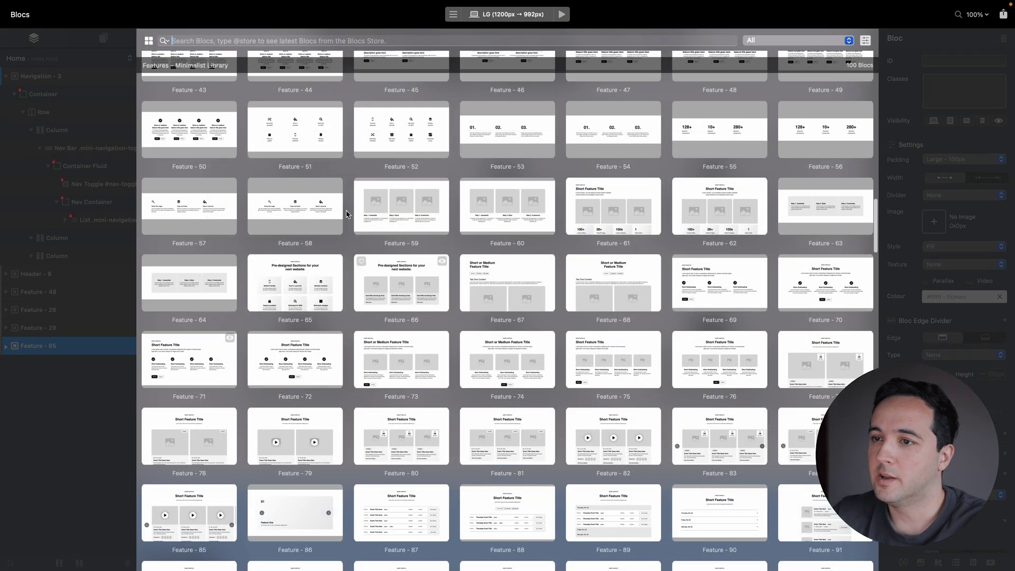
pyautogui.scroll(-15, 346, 214)
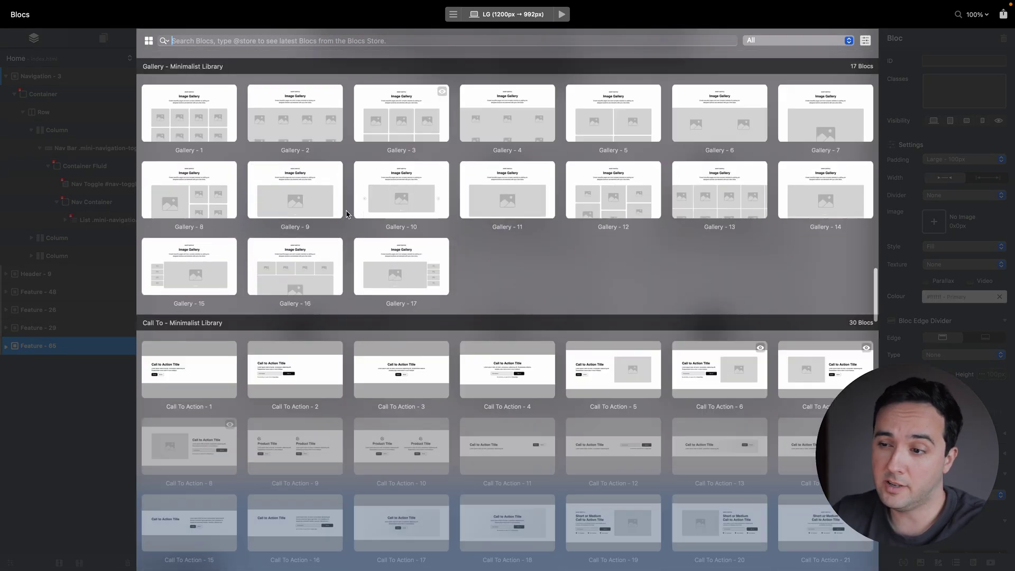
pyautogui.scroll(-20, 346, 214)
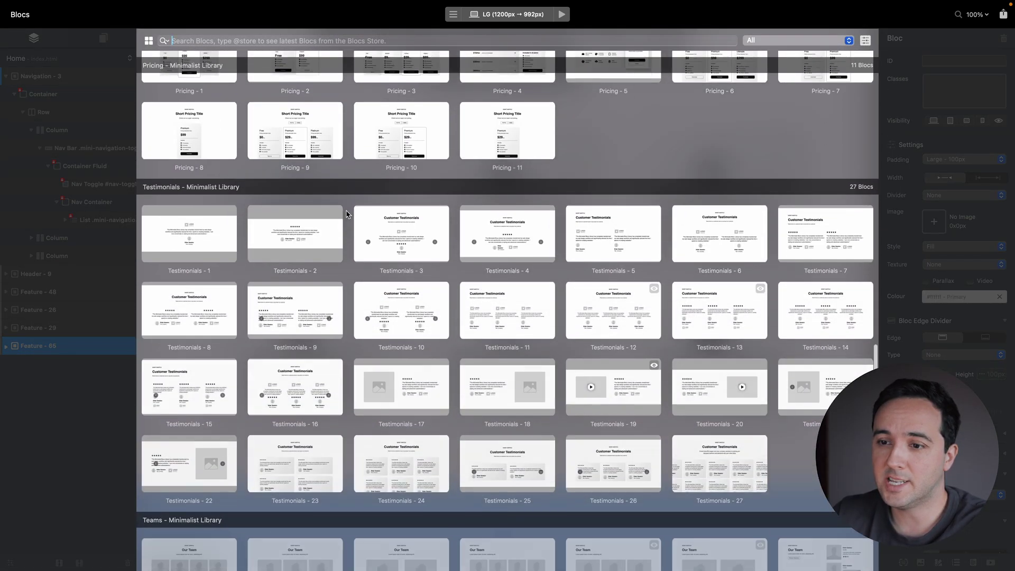
pyautogui.scroll(-20, 346, 213)
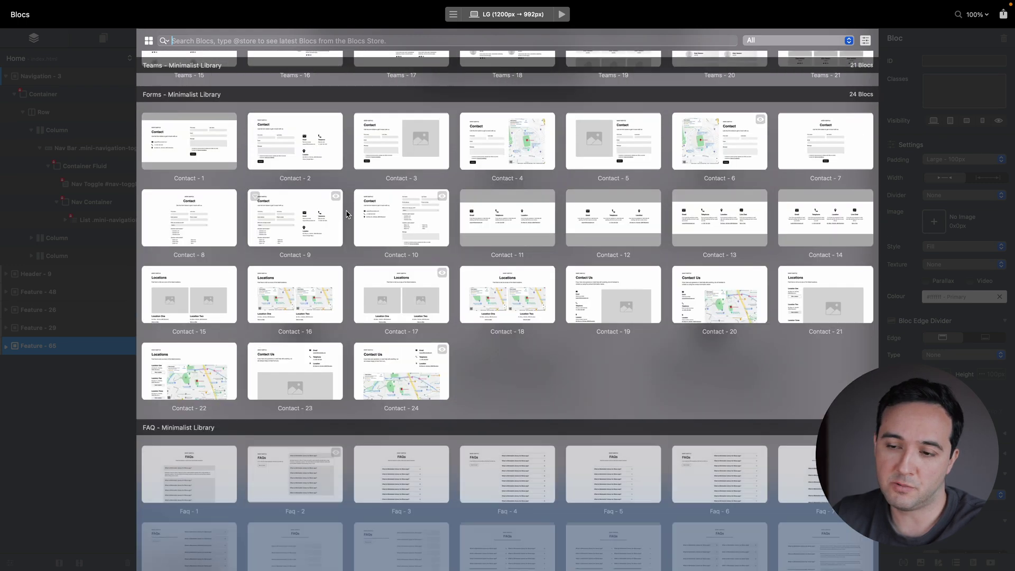
pyautogui.scroll(-5, 346, 214)
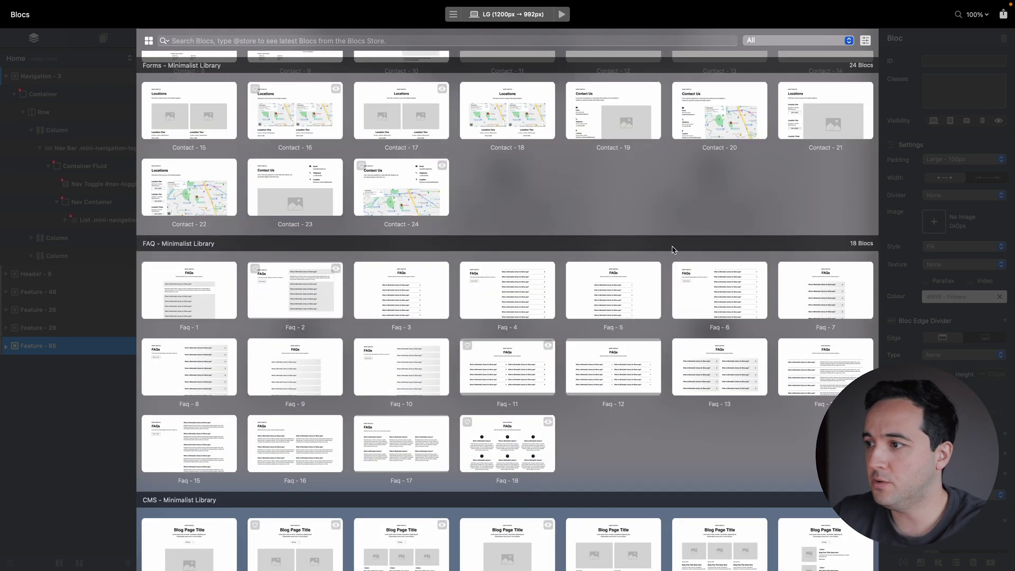
pyautogui.click(197, 364)
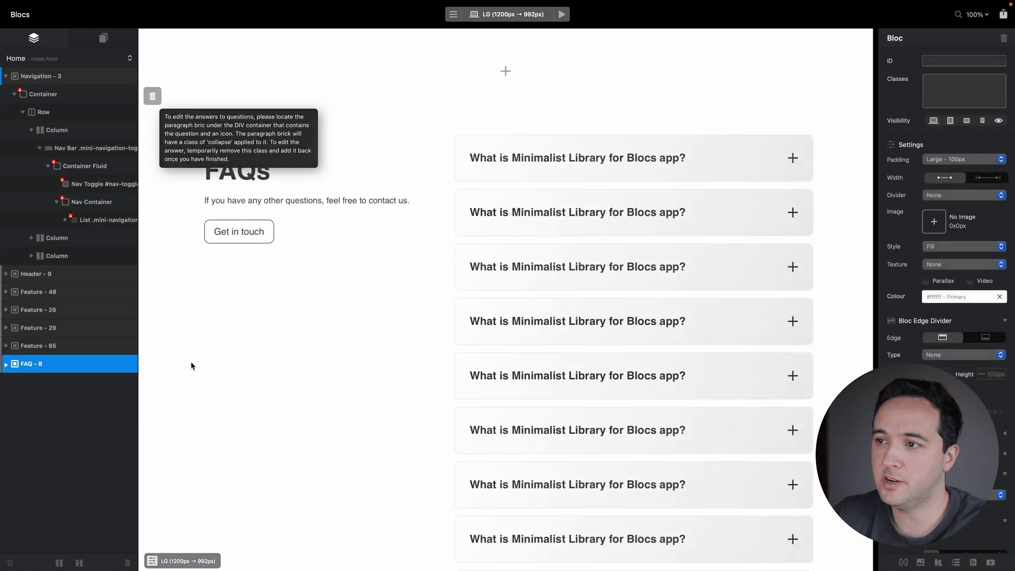
# Step: Add the Contact 4 and Testimonials 15 sections below the FAQs
pyautogui.scroll(10, 601, 95)
pyautogui.scroll(-6, 601, 96)
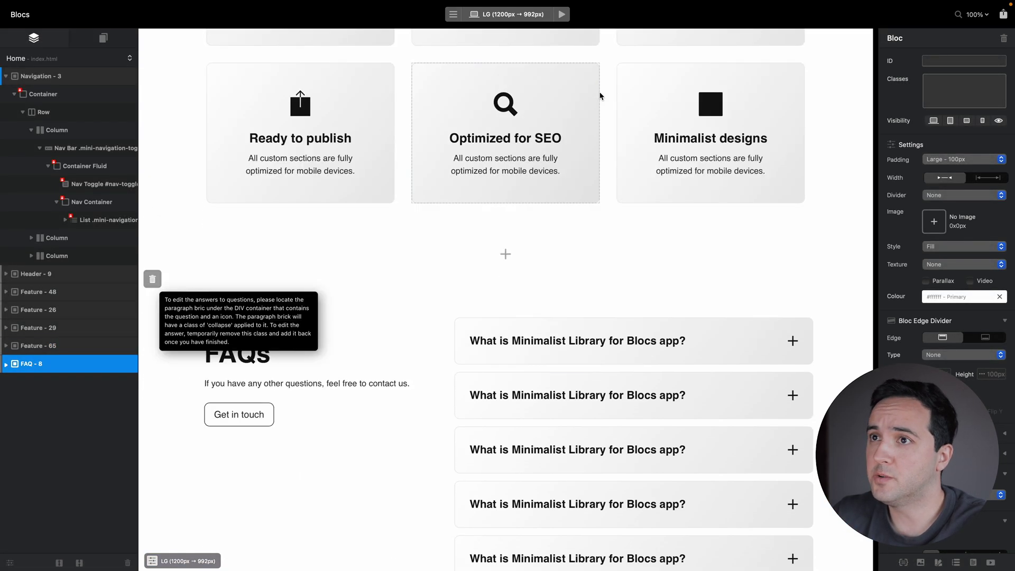
pyautogui.click(505, 254)
pyautogui.scroll(-10, 472, 207)
pyautogui.scroll(-5, 472, 208)
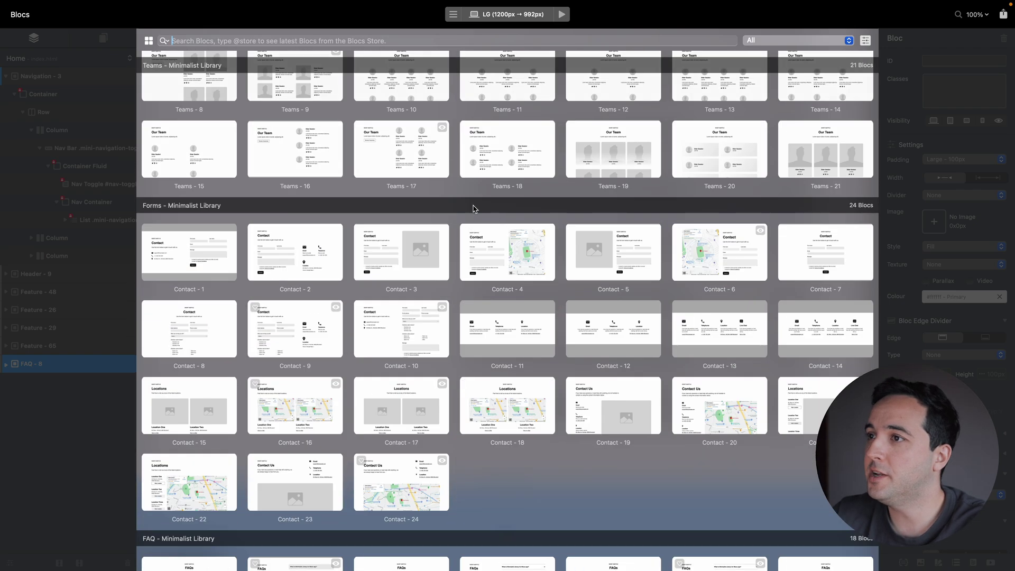
pyautogui.click(514, 229)
pyautogui.scroll(-8, 580, 226)
pyautogui.scroll(2, 580, 226)
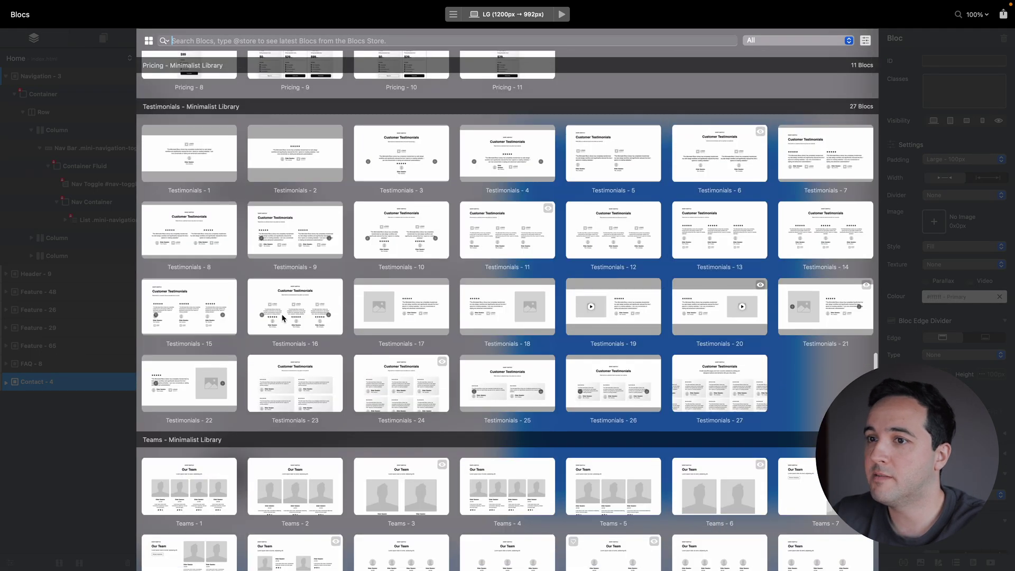
pyautogui.click(580, 226)
# Step: Insert the Pricing 4 and Footers 12 sections
pyautogui.click(503, 109)
pyautogui.scroll(3, 615, 220)
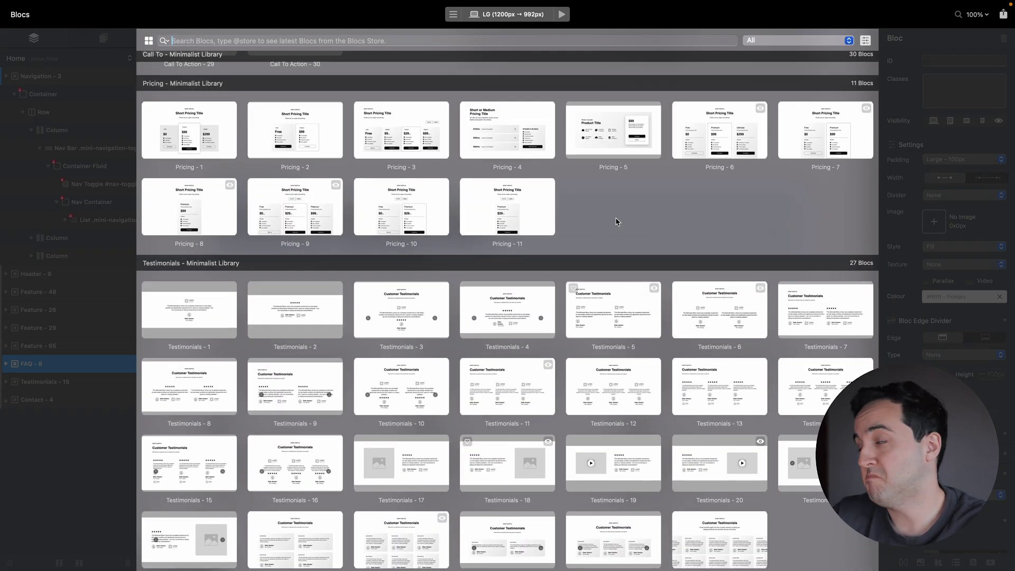
pyautogui.click(514, 111)
pyautogui.scroll(-4, 510, 328)
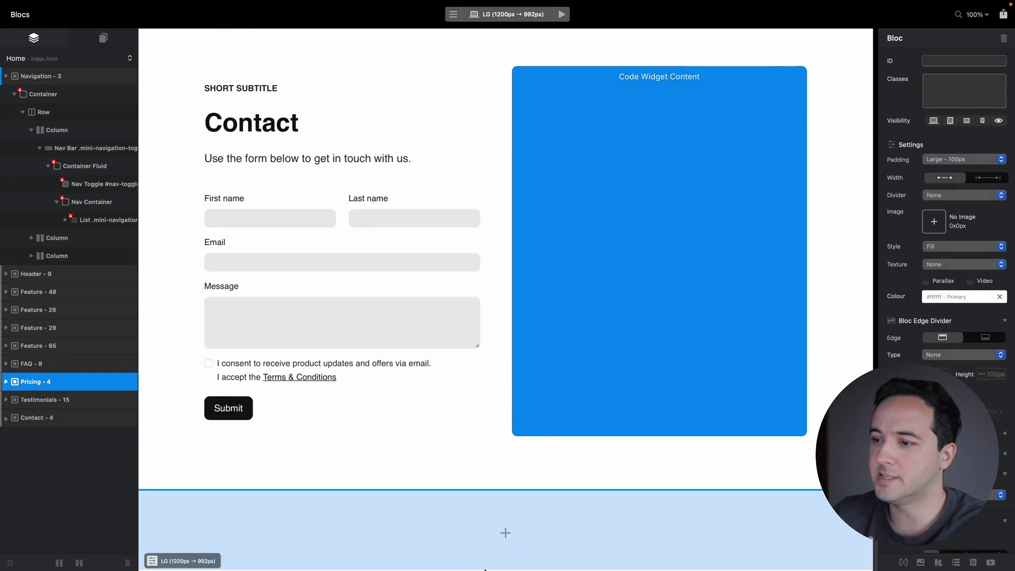
pyautogui.click(506, 537)
pyautogui.scroll(-8, 547, 326)
pyautogui.click(612, 249)
# Step: Review the page and select the Feature 65 section
pyautogui.scroll(20, 612, 250)
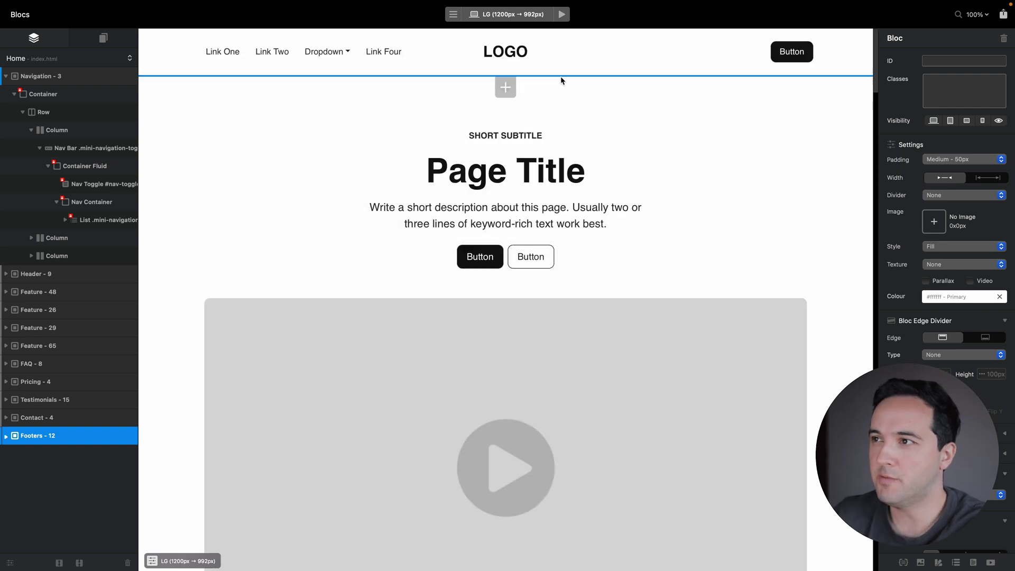
pyautogui.scroll(-15, 561, 78)
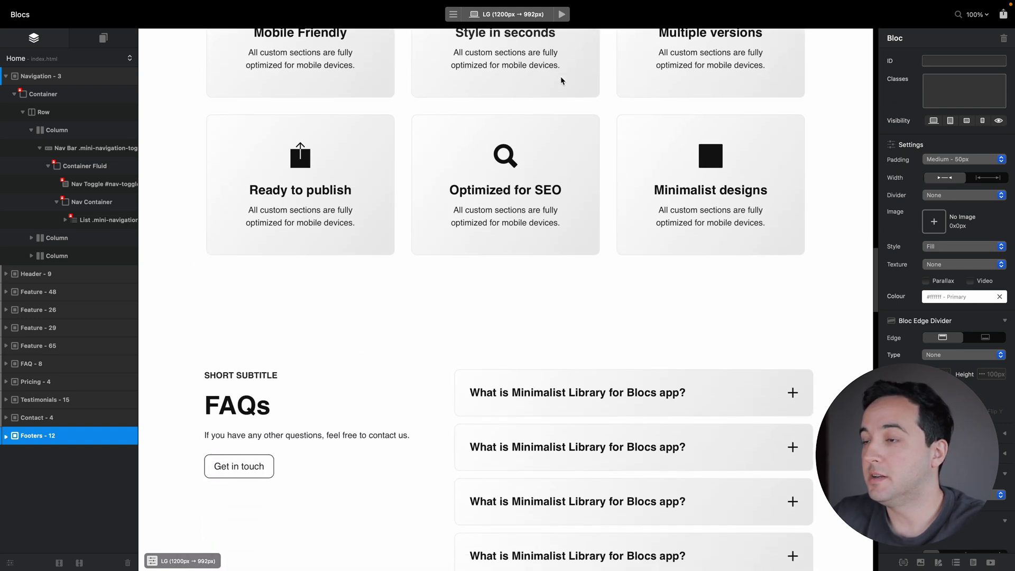
pyautogui.scroll(-1, 561, 81)
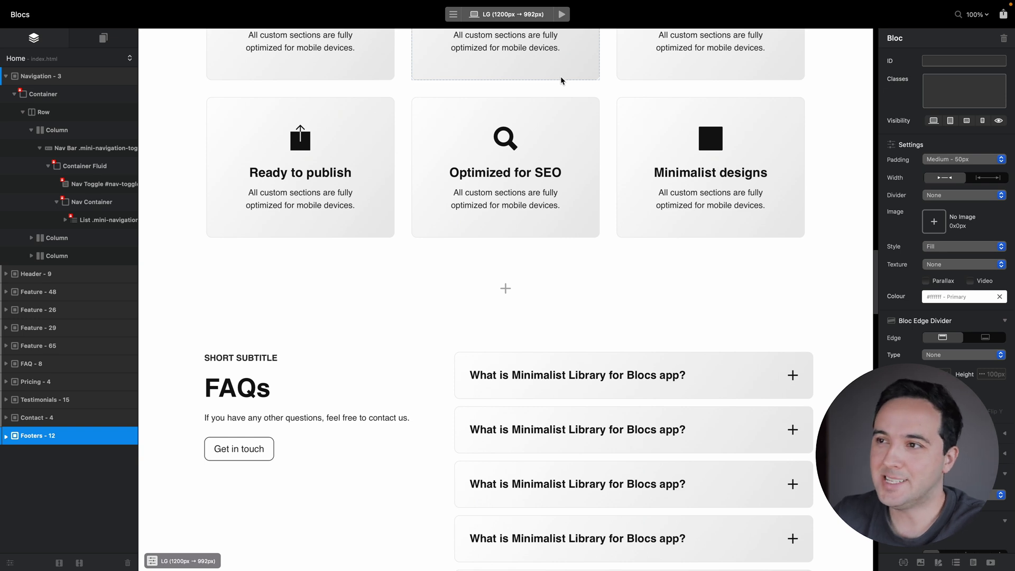
pyautogui.scroll(5, 561, 79)
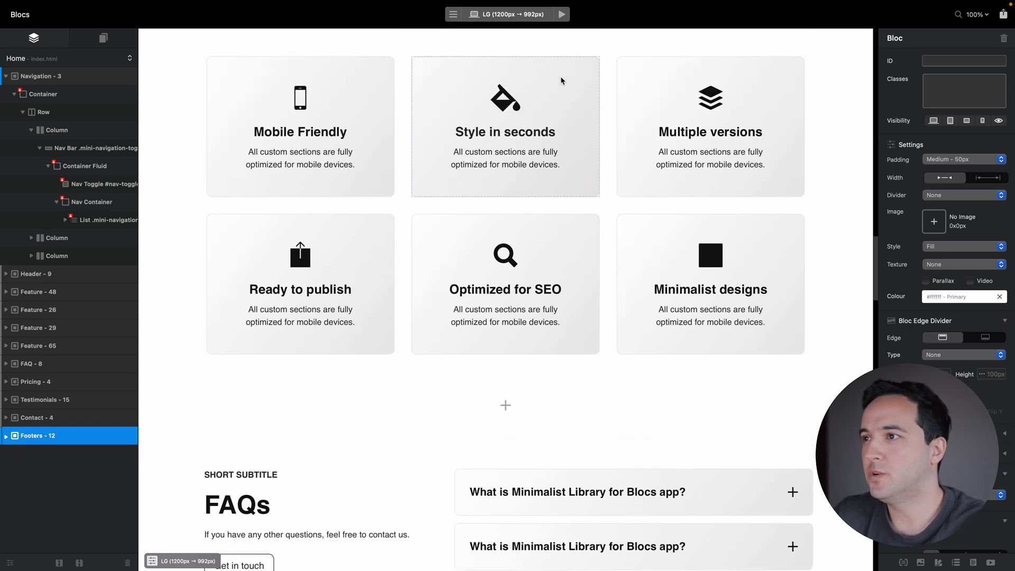
pyautogui.click(596, 50)
# Step: Bring up the project's colour swatches and look over the page sections
pyautogui.click(950, 294)
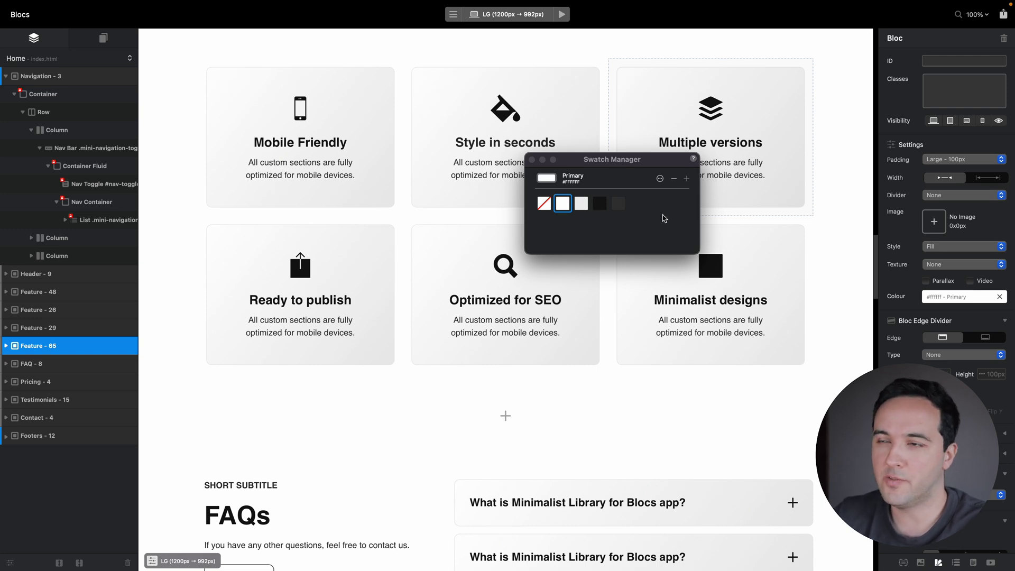
pyautogui.scroll(15, 396, 267)
pyautogui.scroll(-7, 394, 268)
pyautogui.scroll(-20, 394, 268)
pyautogui.scroll(10, 394, 268)
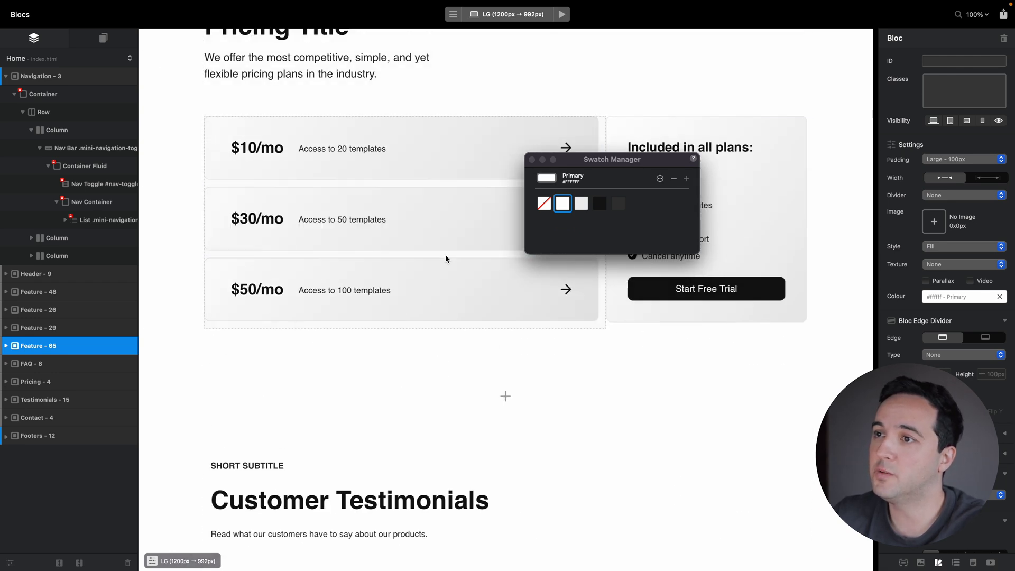
pyautogui.scroll(-3, 454, 132)
pyautogui.scroll(-20, 454, 131)
pyautogui.scroll(11, 455, 132)
pyautogui.scroll(20, 456, 131)
pyautogui.scroll(-6, 454, 131)
pyautogui.scroll(-1, 454, 132)
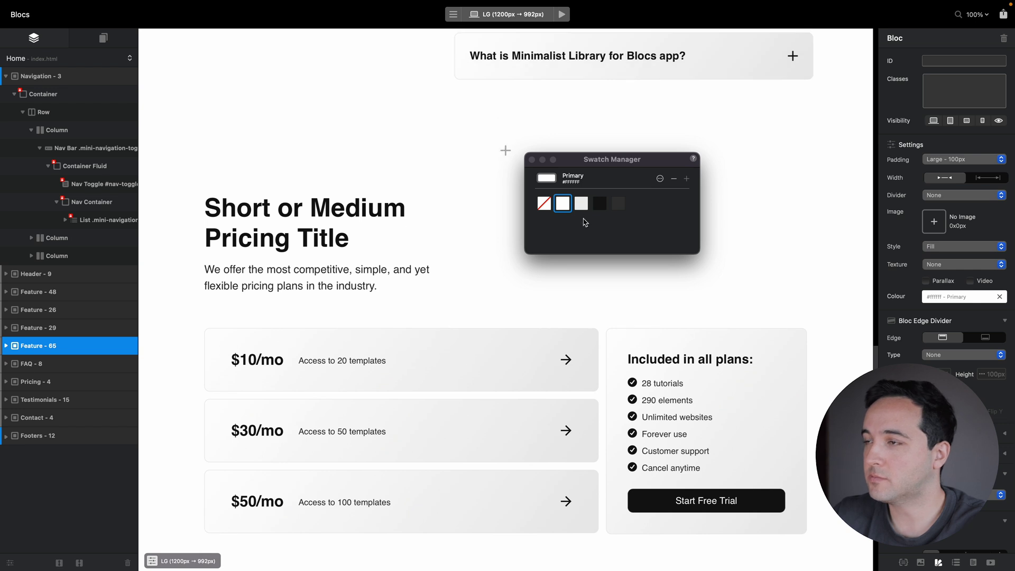
# Step: Try Secondary Variant, white Primary, then dark Secondary on the Pricing title heading
pyautogui.click(341, 184)
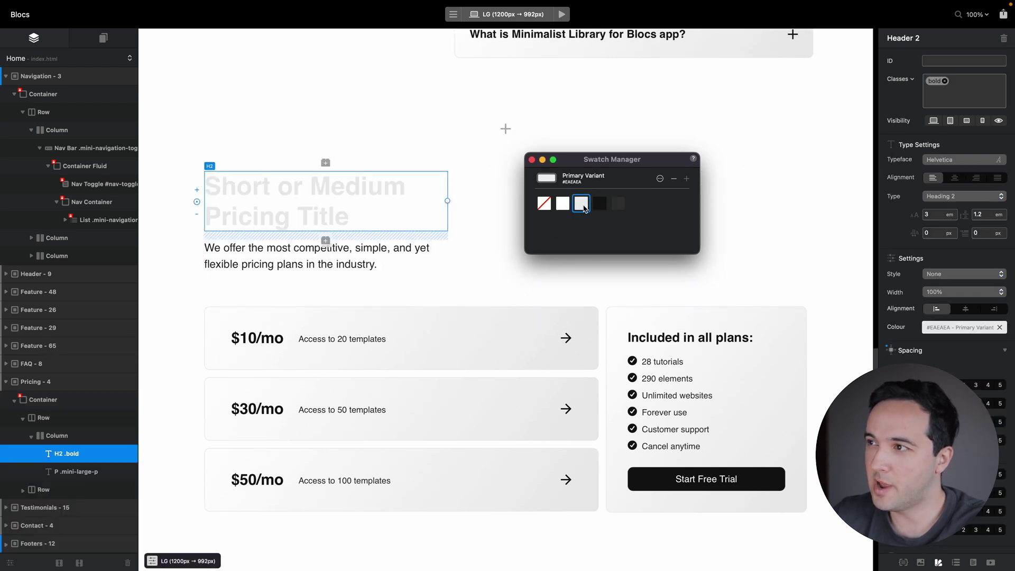
pyautogui.click(620, 206)
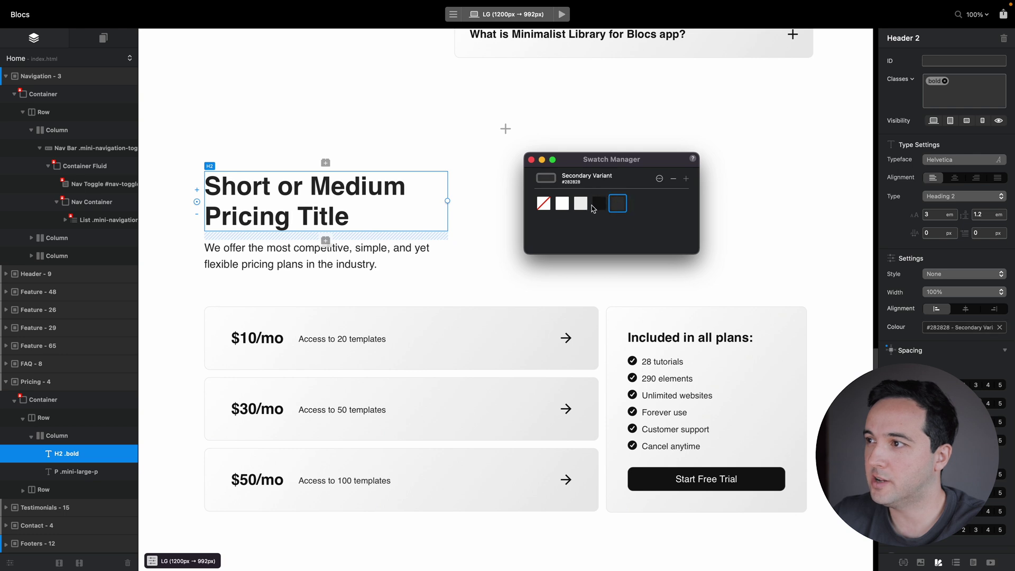
pyautogui.click(565, 207)
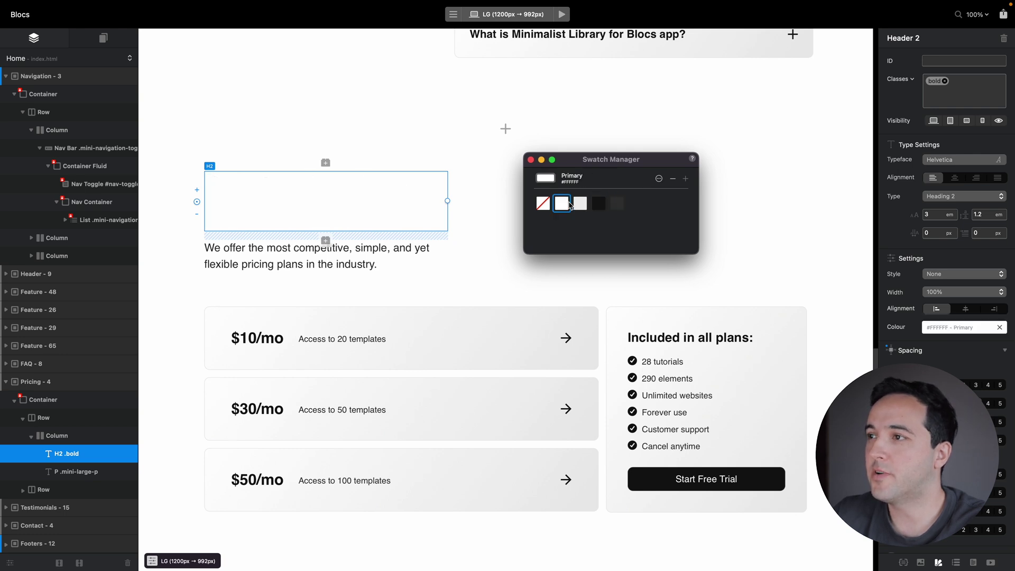
pyautogui.click(600, 206)
# Step: With the Pricing section selected, redefine the Primary swatch as #101010
pyautogui.click(441, 157)
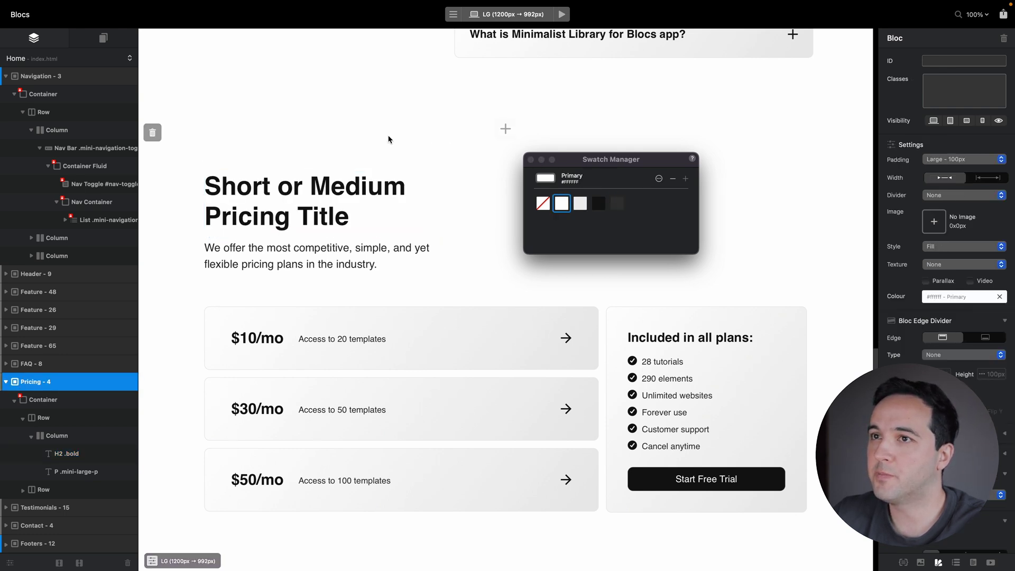
pyautogui.doubleClick(561, 204)
pyautogui.doubleClick(579, 337)
pyautogui.click(499, 205)
pyautogui.moveTo(476, 240); pyautogui.dragTo(477, 288)
pyautogui.click(480, 204)
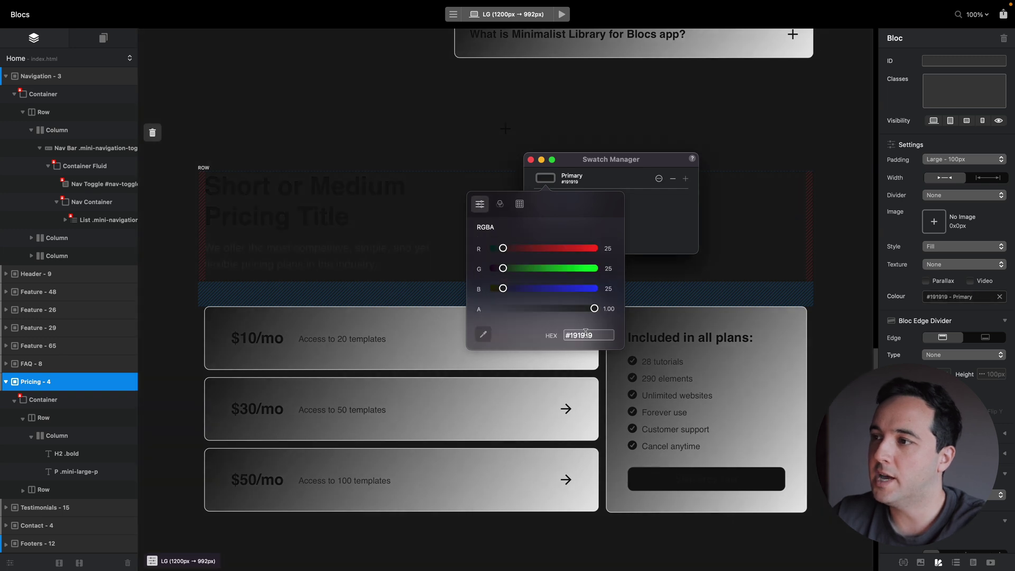
pyautogui.click(586, 335)
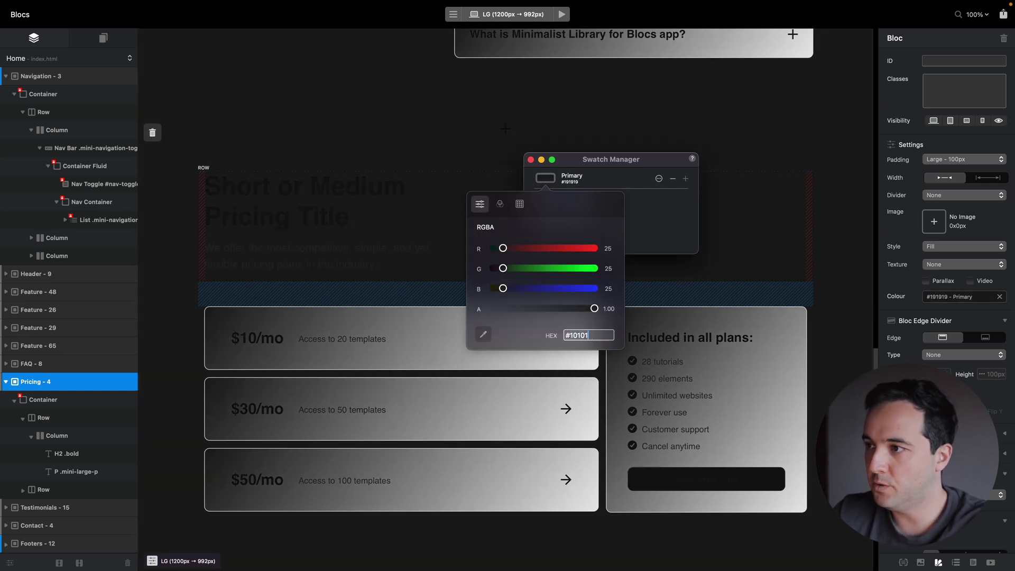
pyautogui.write('#101010')
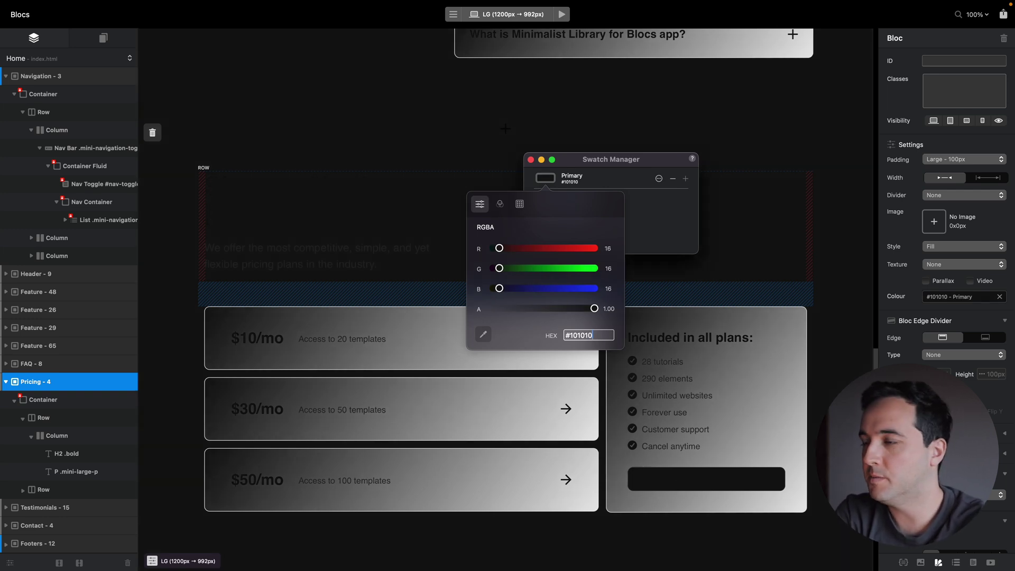
pyautogui.click(648, 168)
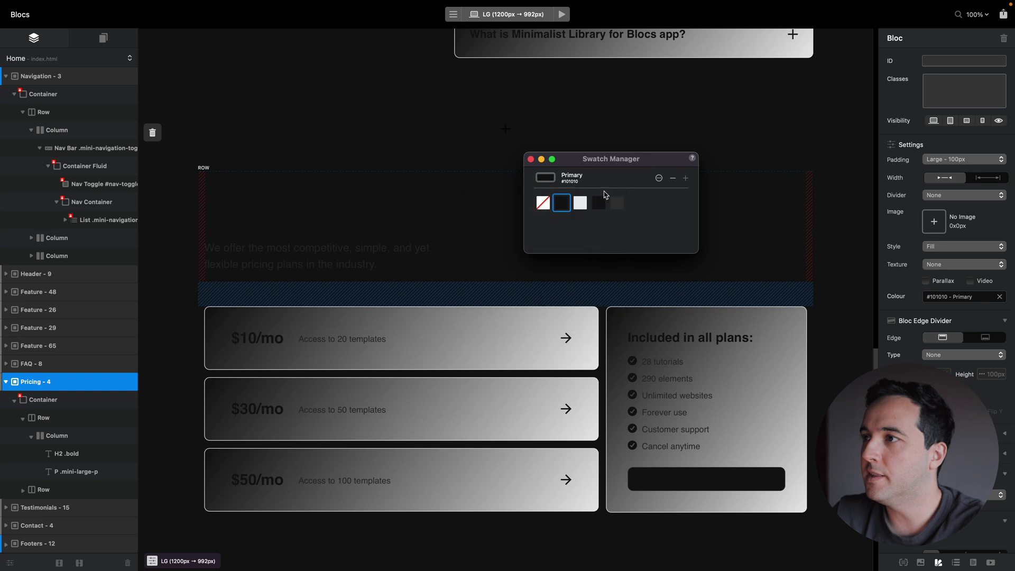
# Step: Give Pricing the Primary Variant background and change that swatch to #282828
pyautogui.click(579, 203)
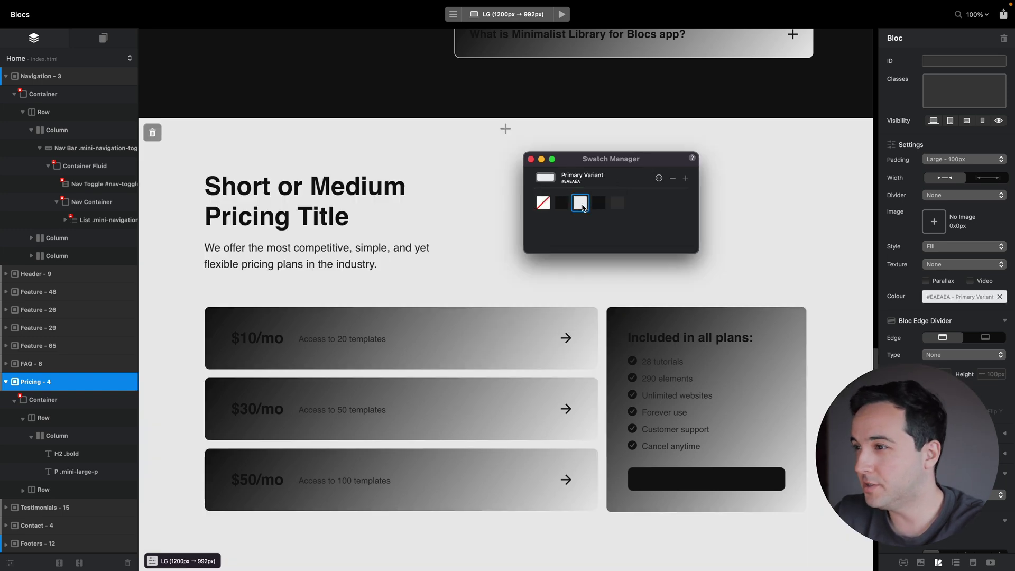
pyautogui.doubleClick(581, 205)
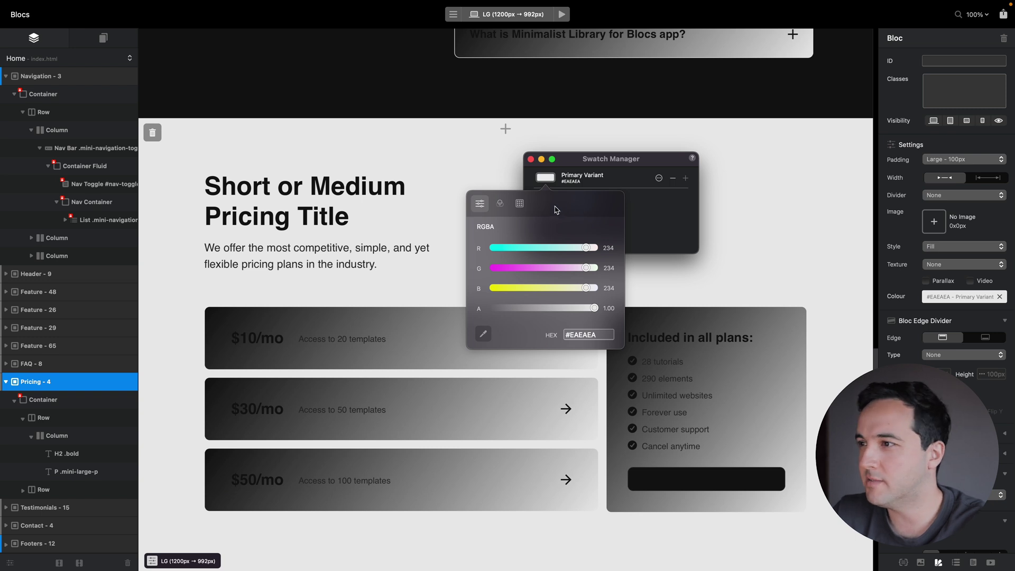
pyautogui.click(592, 336)
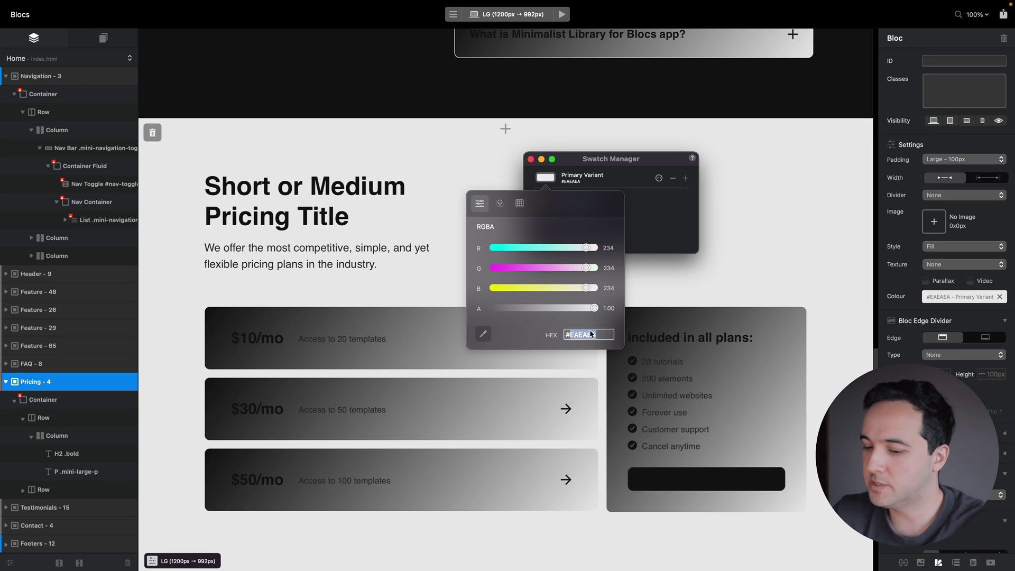
pyautogui.write('#282828')
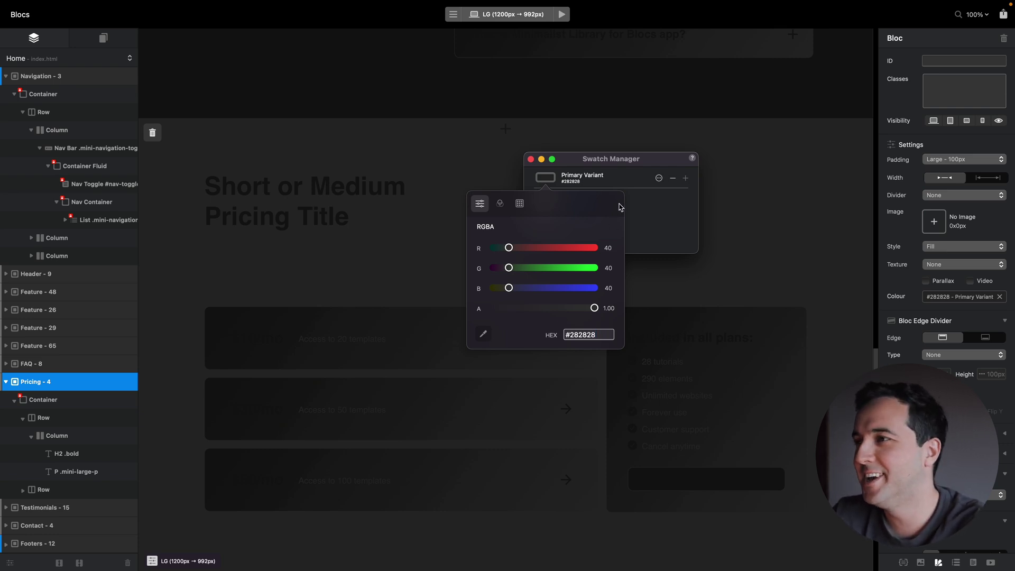
pyautogui.click(657, 225)
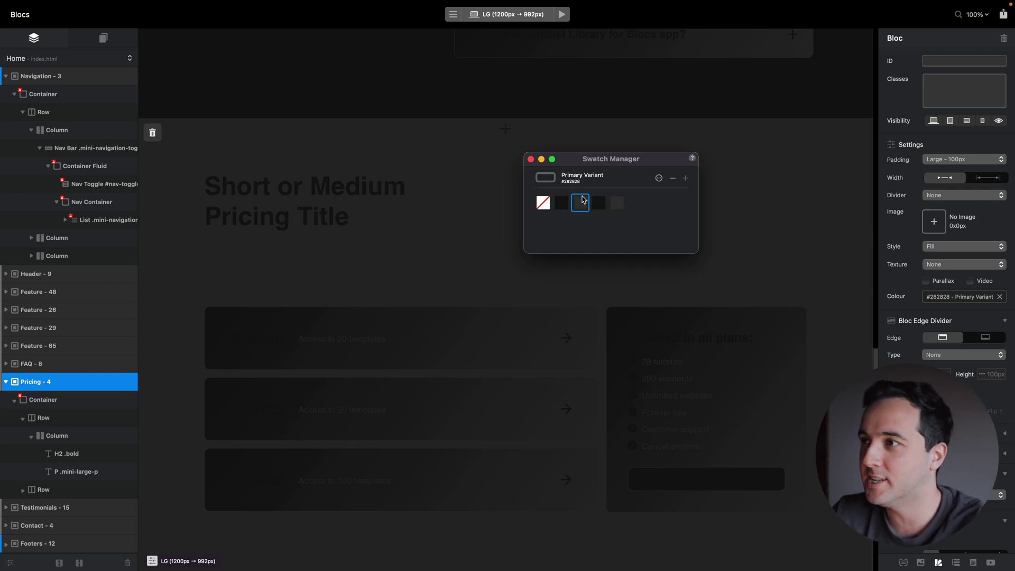
pyautogui.click(360, 194)
# Step: Apply the Secondary swatch to the Pricing heading and set it to White
pyautogui.click(593, 205)
pyautogui.click(593, 205)
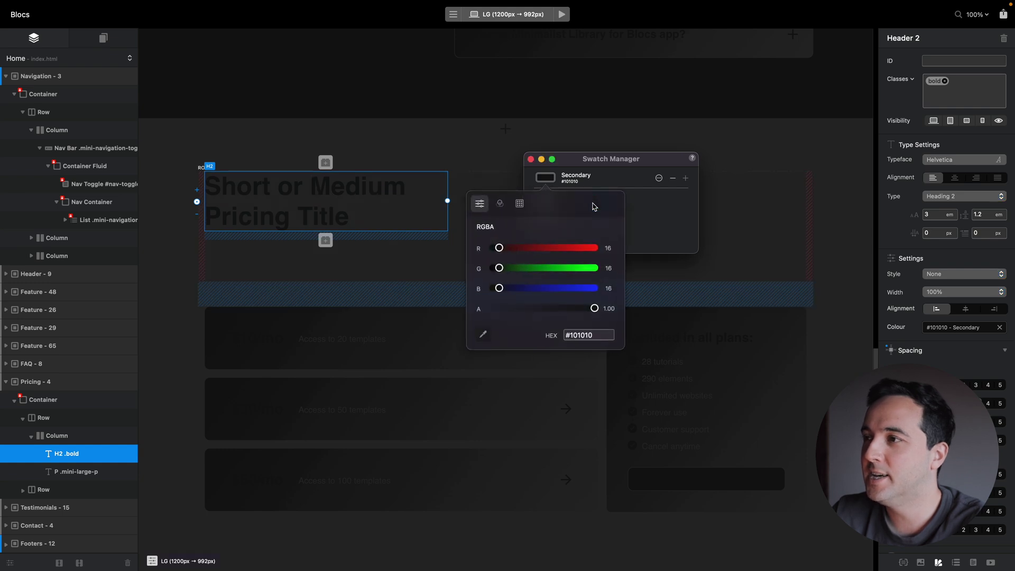
pyautogui.click(520, 204)
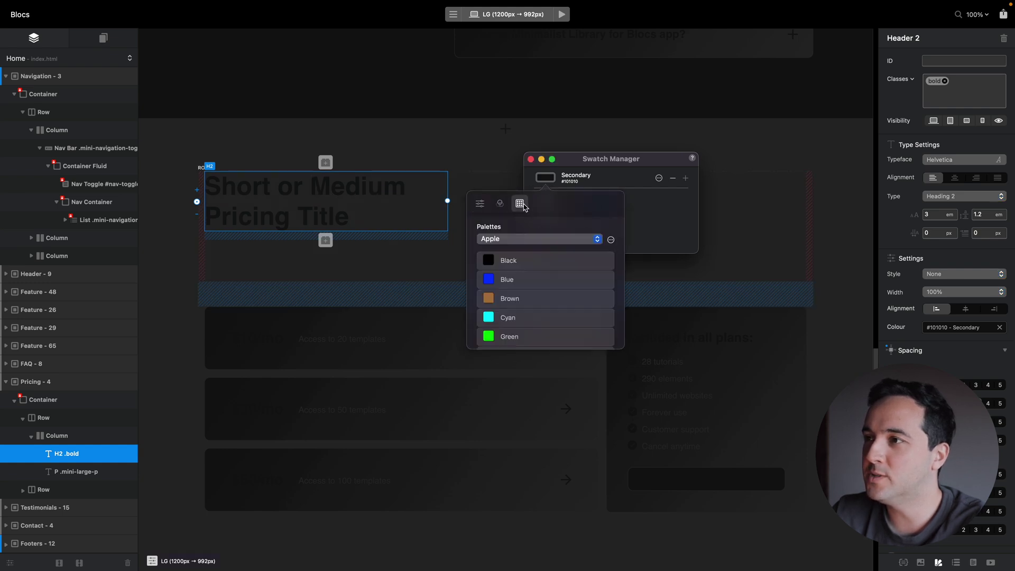
pyautogui.scroll(-5, 523, 289)
pyautogui.click(523, 329)
pyautogui.click(660, 248)
# Step: Set the heading's Secondary Variant swatch to #EAEAEA and give Pricing the Primary background
pyautogui.click(617, 204)
pyautogui.click(616, 205)
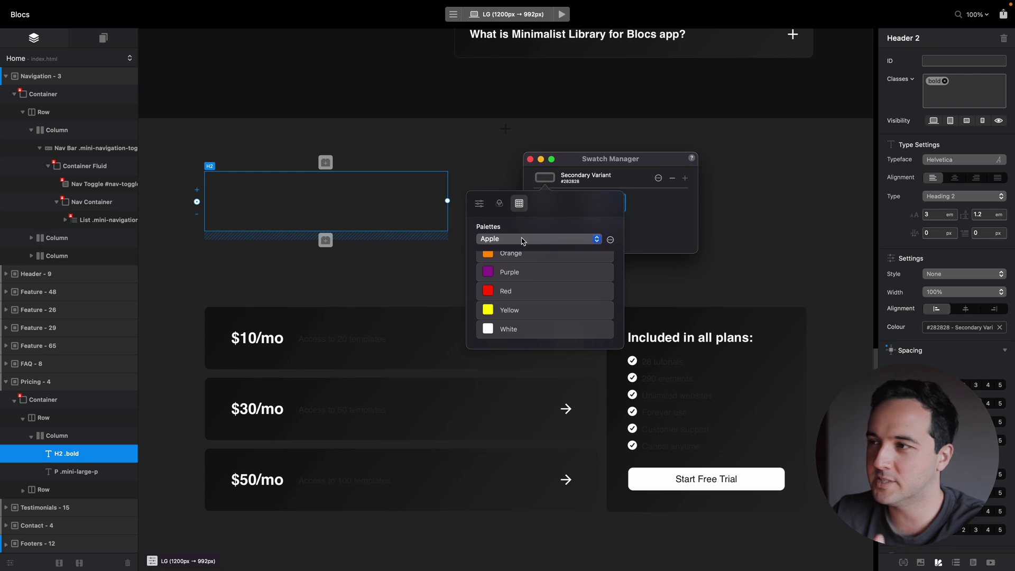
pyautogui.click(479, 204)
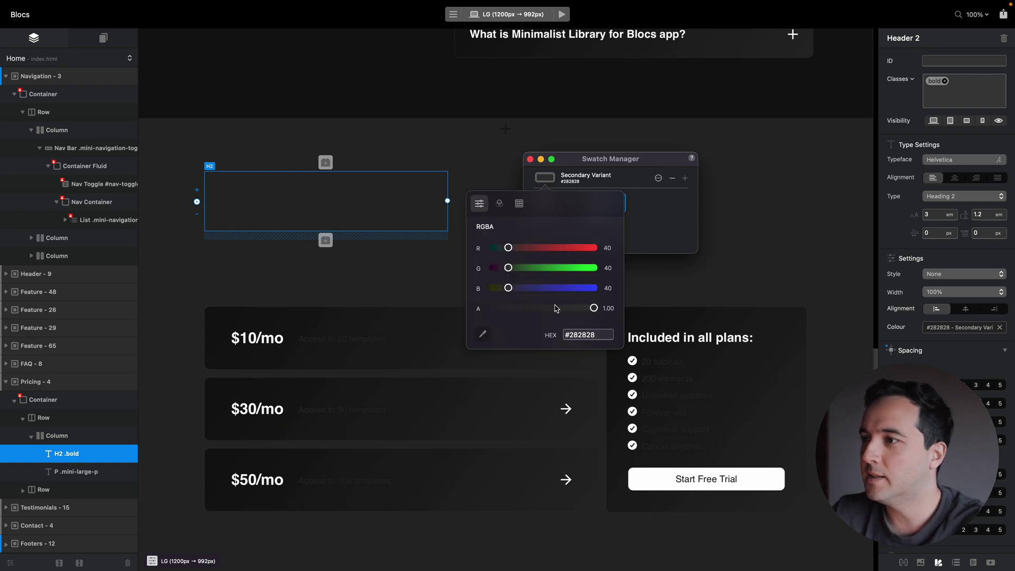
pyautogui.click(499, 203)
pyautogui.moveTo(477, 284); pyautogui.dragTo(478, 243)
pyautogui.click(479, 204)
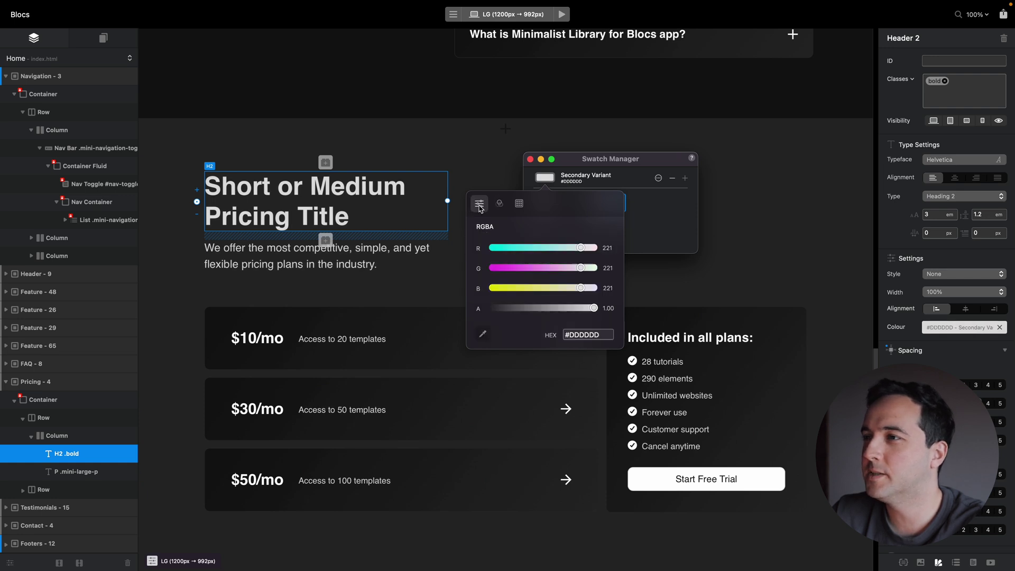
pyautogui.doubleClick(590, 333)
pyautogui.write('EAEAEA')
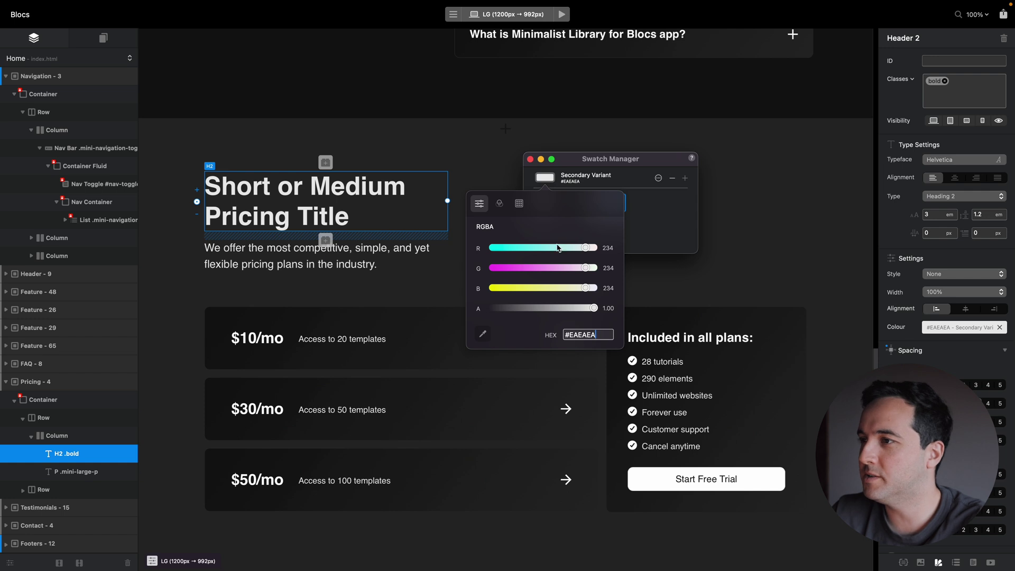
pyautogui.click(648, 220)
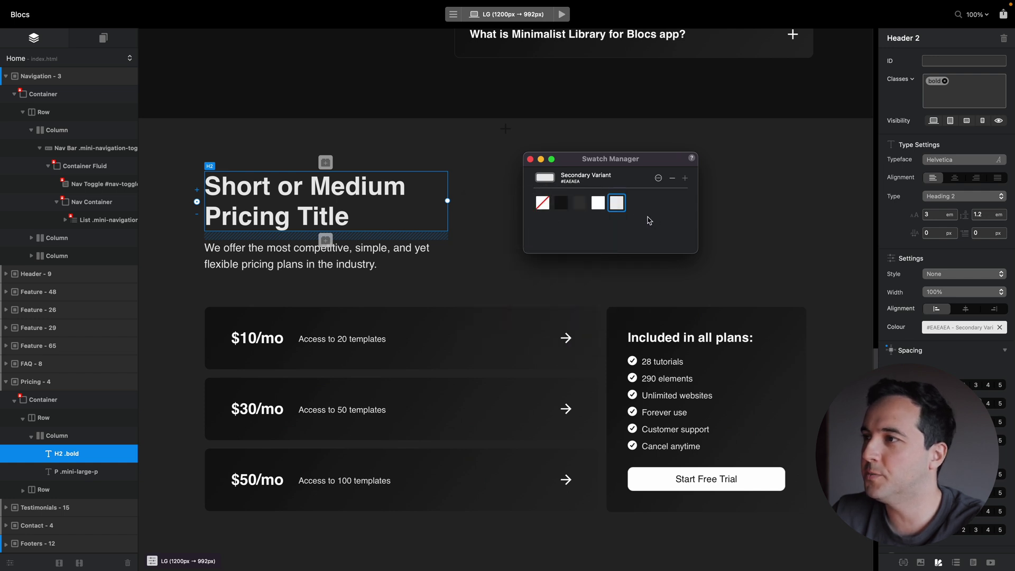
pyautogui.click(455, 150)
pyautogui.click(561, 202)
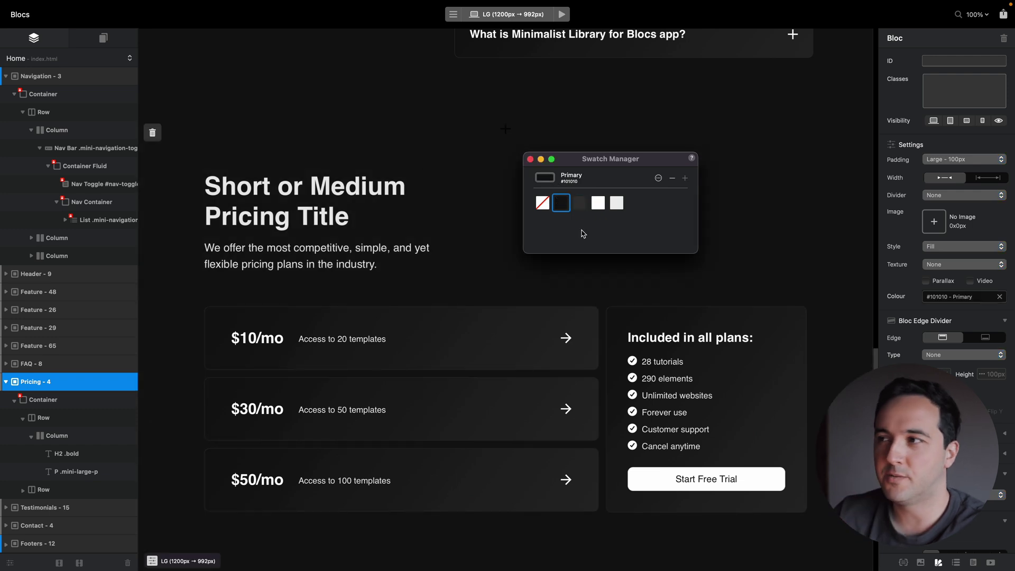
pyautogui.scroll(-15, 415, 259)
pyautogui.scroll(15, 415, 259)
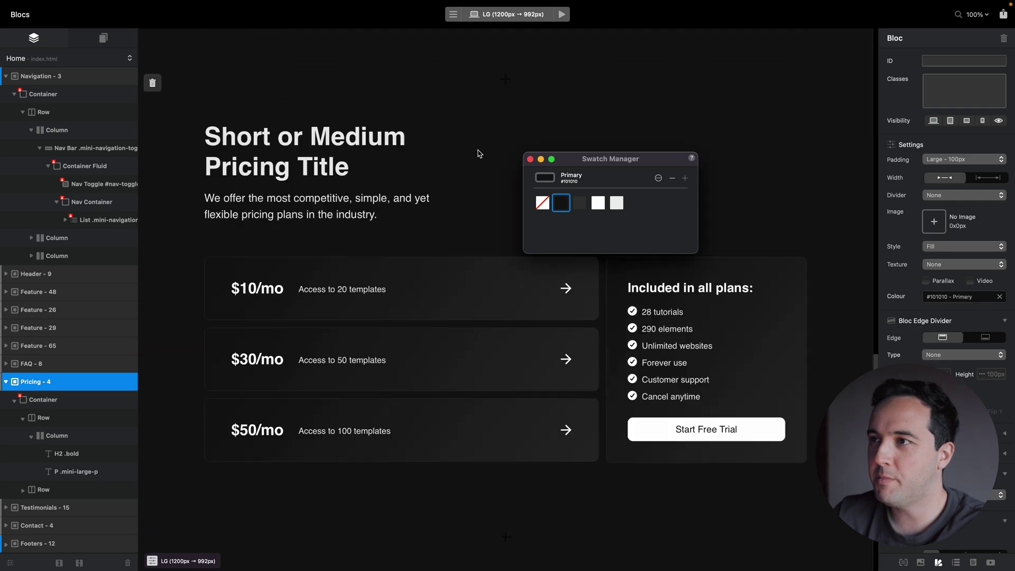
pyautogui.click(563, 14)
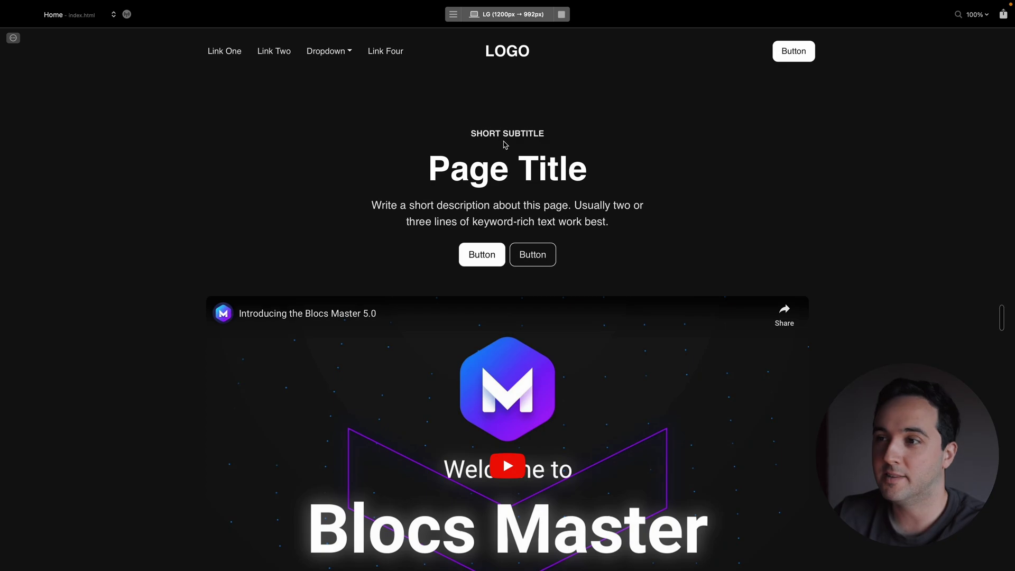
pyautogui.scroll(-20, 503, 144)
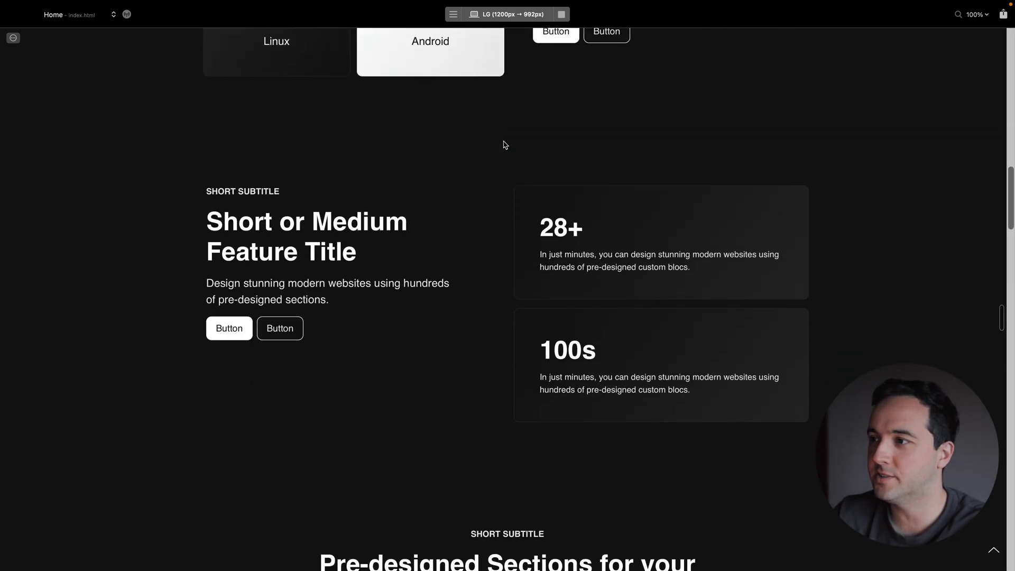
pyautogui.scroll(-20, 503, 144)
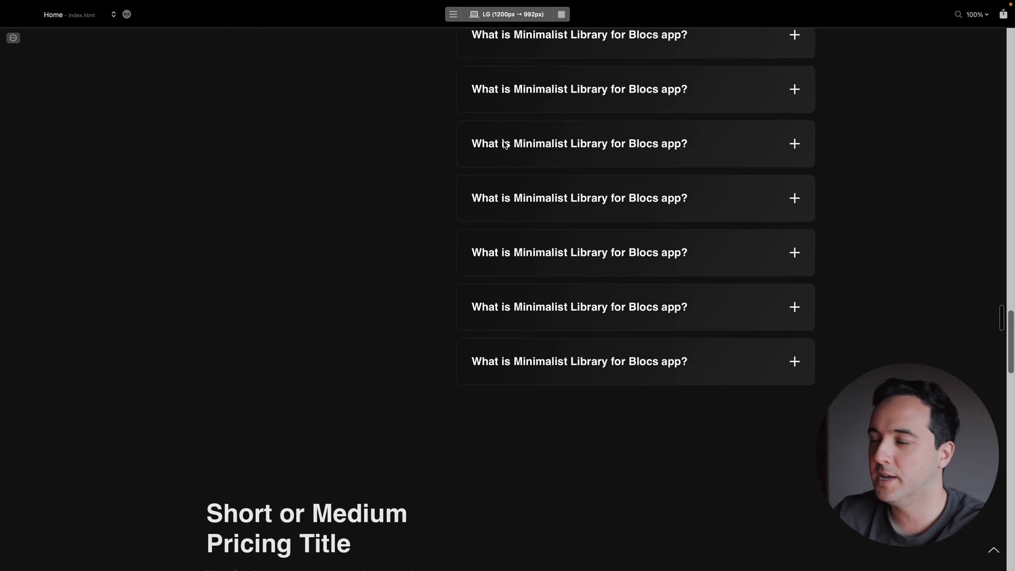
pyautogui.scroll(7, 505, 145)
pyautogui.click(590, 174)
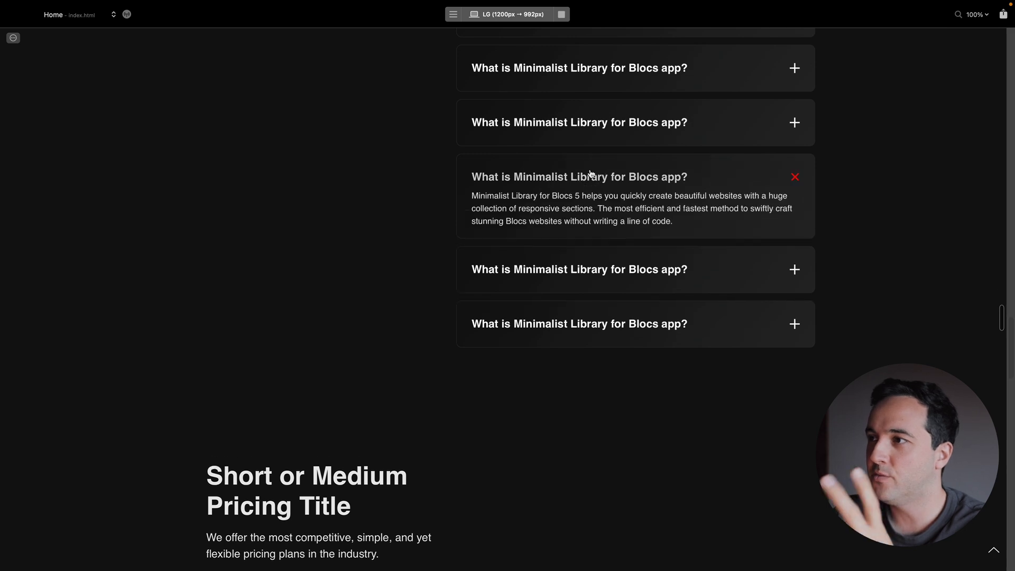
pyautogui.scroll(-10, 590, 173)
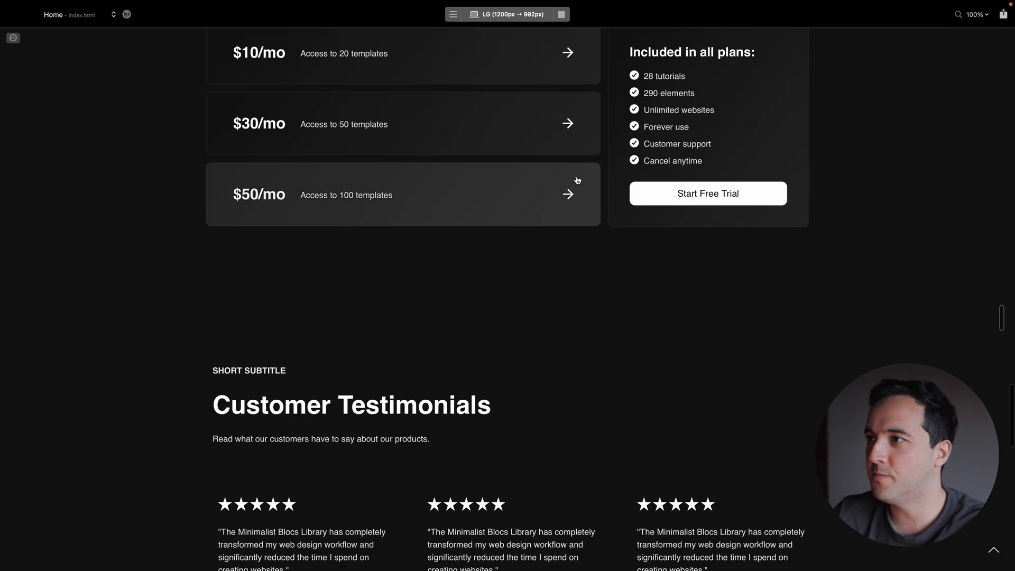
pyautogui.scroll(4, 537, 120)
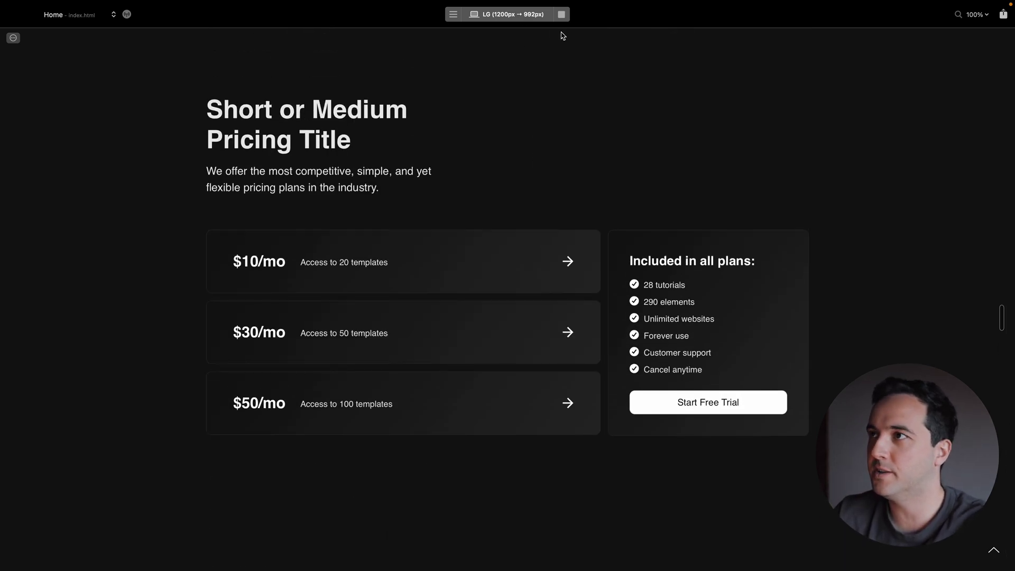
pyautogui.click(563, 17)
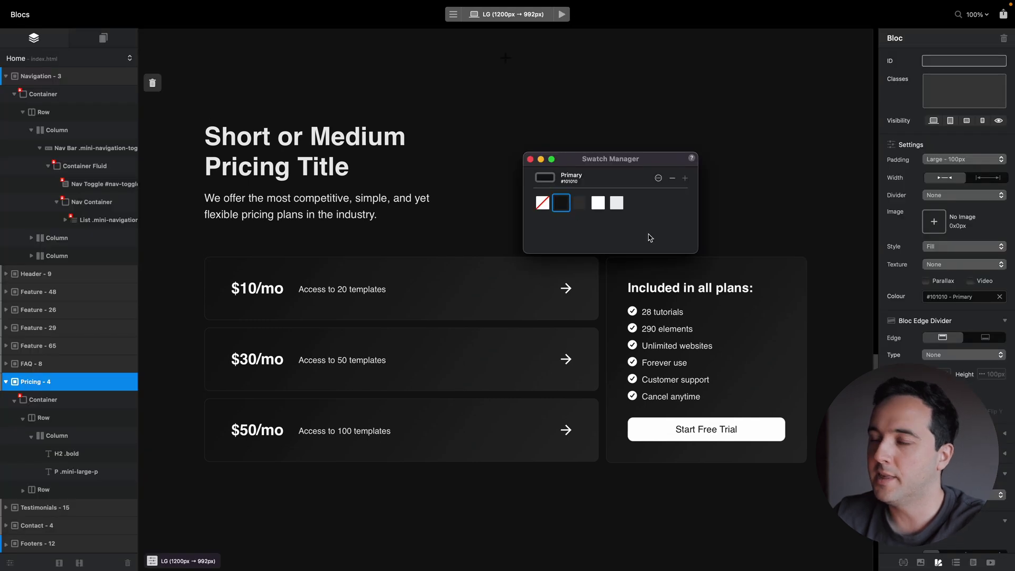
# Step: Give the FAQ and Customer Testimonials sections the Primary Variant background
pyautogui.scroll(15, 521, 142)
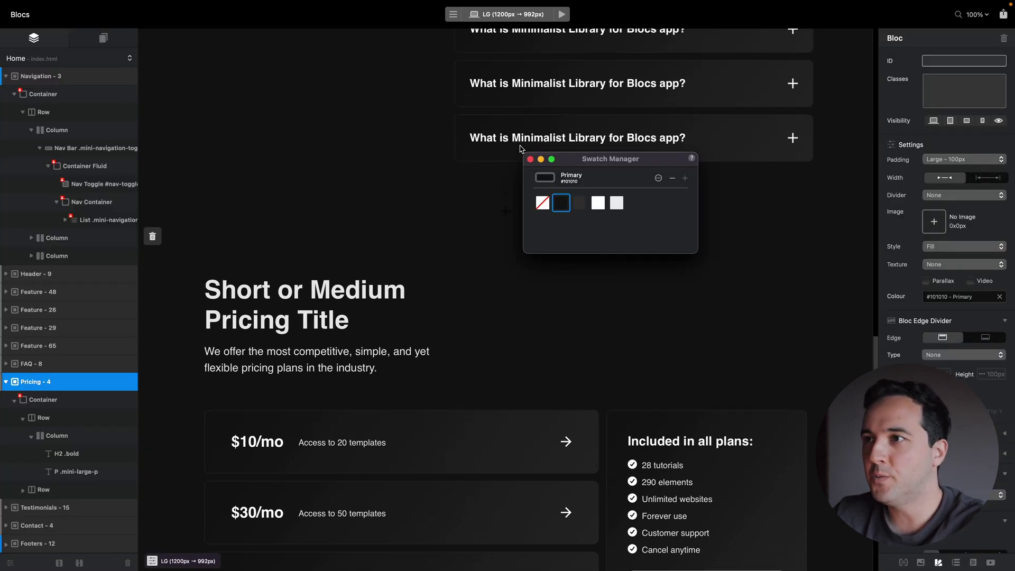
pyautogui.click(470, 233)
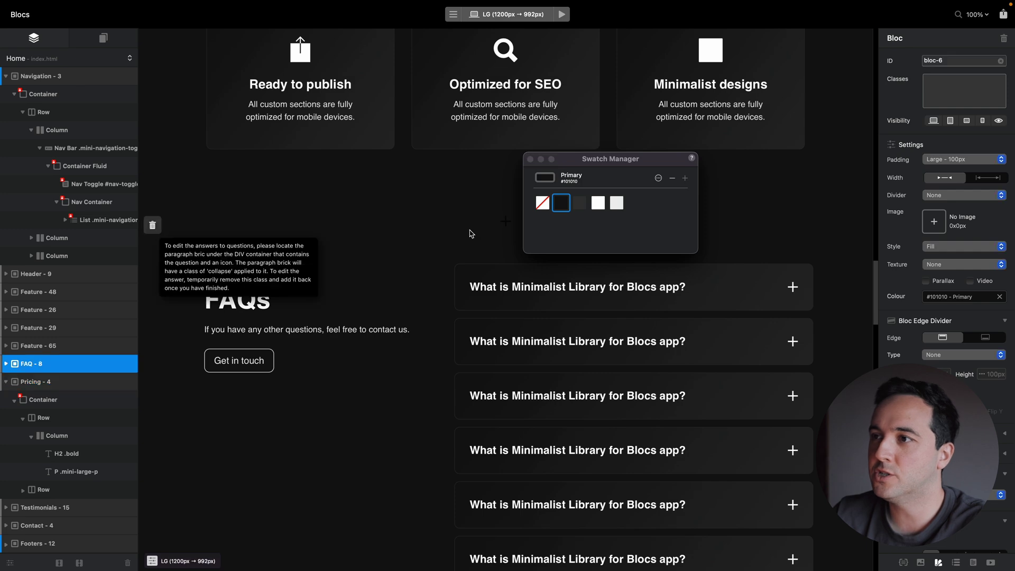
pyautogui.click(580, 203)
pyautogui.scroll(-15, 426, 292)
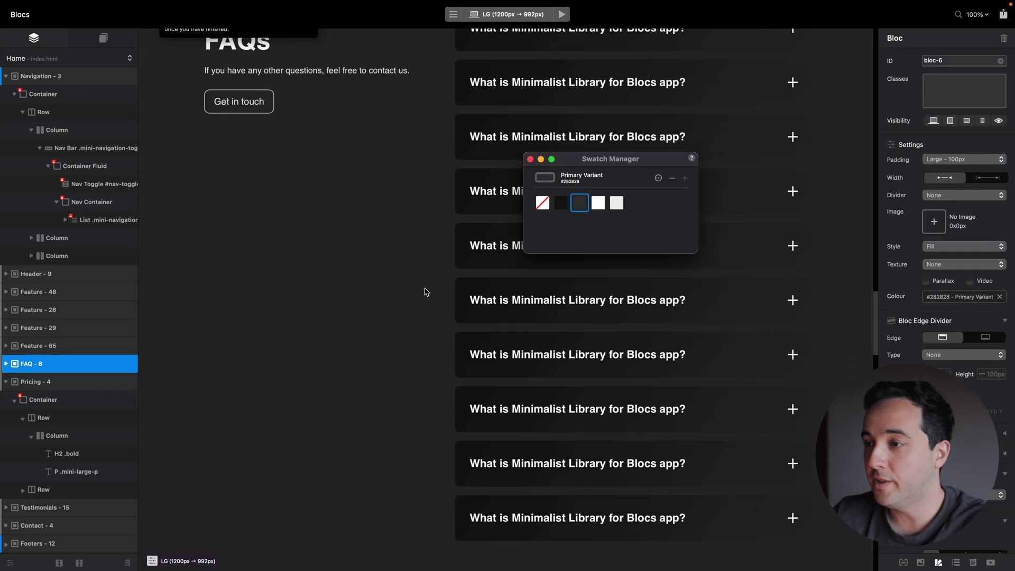
pyautogui.click(441, 177)
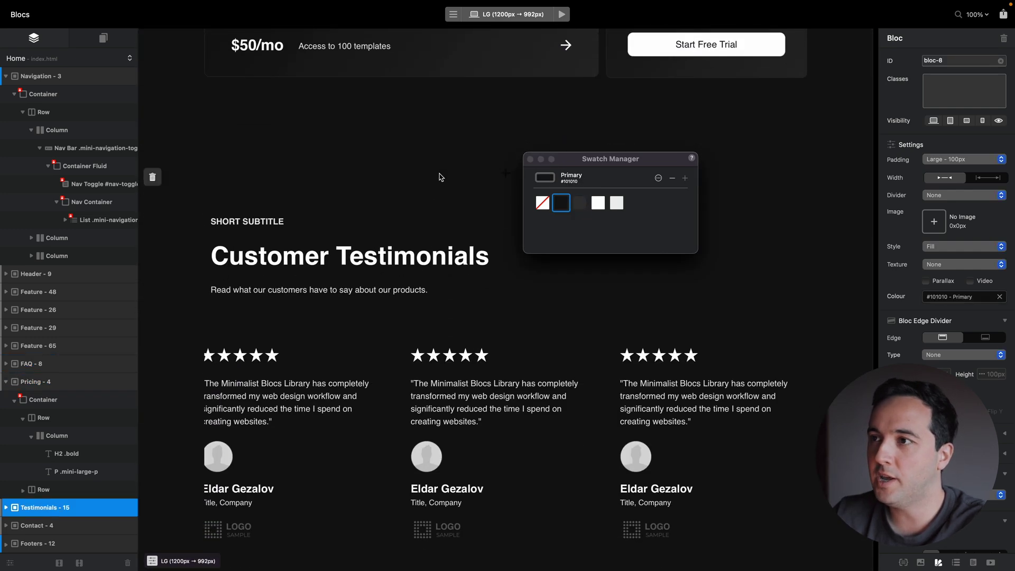
pyautogui.click(580, 203)
# Step: Set the top header section's background to white
pyautogui.scroll(-10, 432, 327)
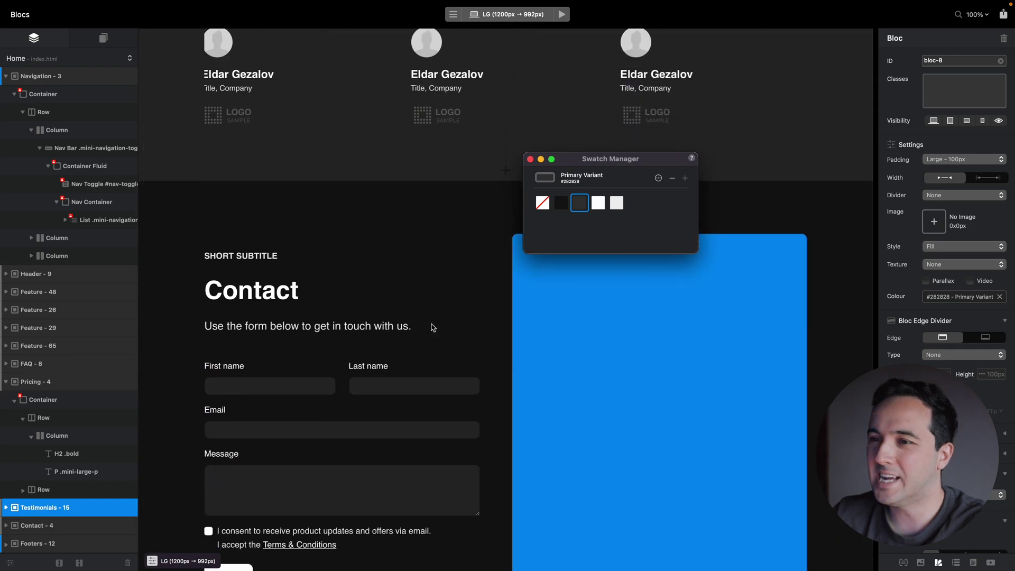
pyautogui.scroll(-5, 431, 327)
pyautogui.scroll(20, 432, 327)
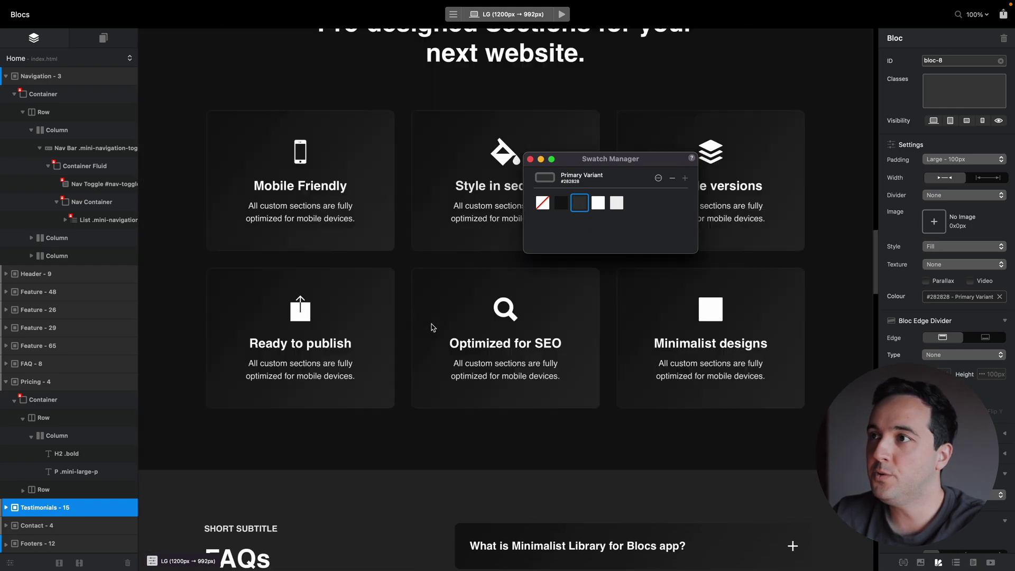
pyautogui.scroll(10, 432, 327)
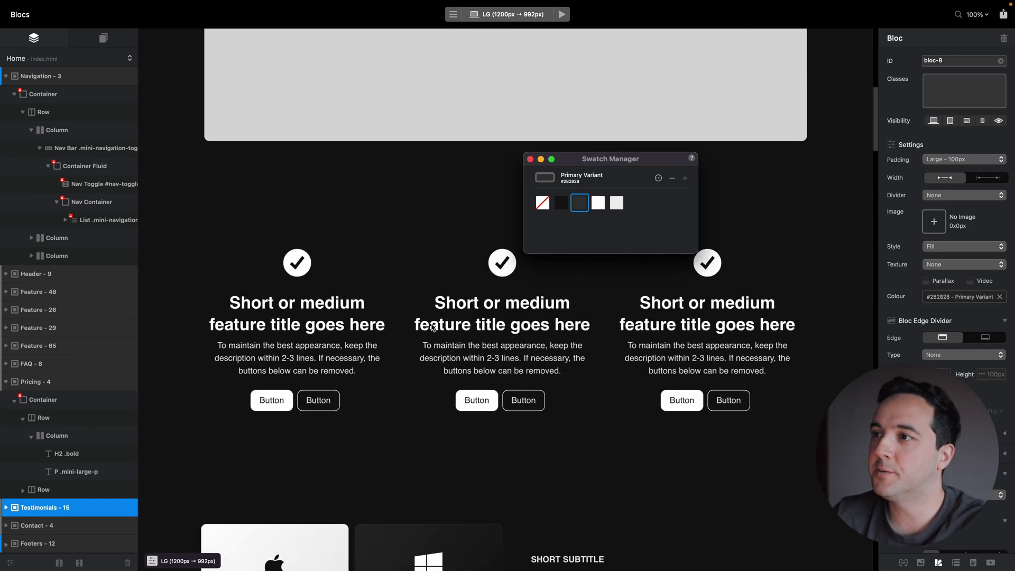
pyautogui.scroll(9, 433, 198)
pyautogui.click(460, 91)
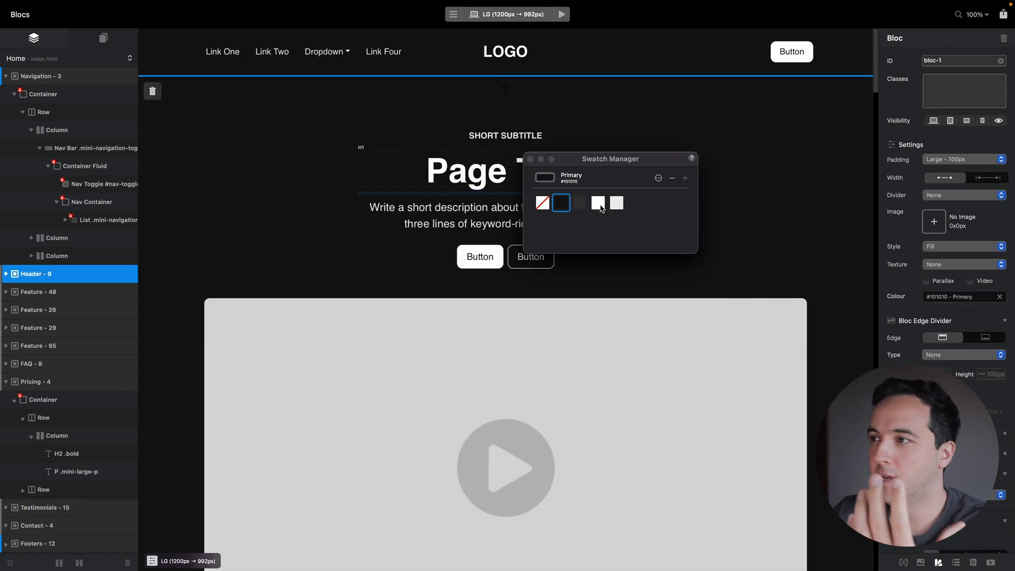
pyautogui.click(601, 207)
pyautogui.click(617, 204)
pyautogui.click(600, 206)
# Step: Make the header's subtitle, Page Title and description text dark
pyautogui.click(500, 138)
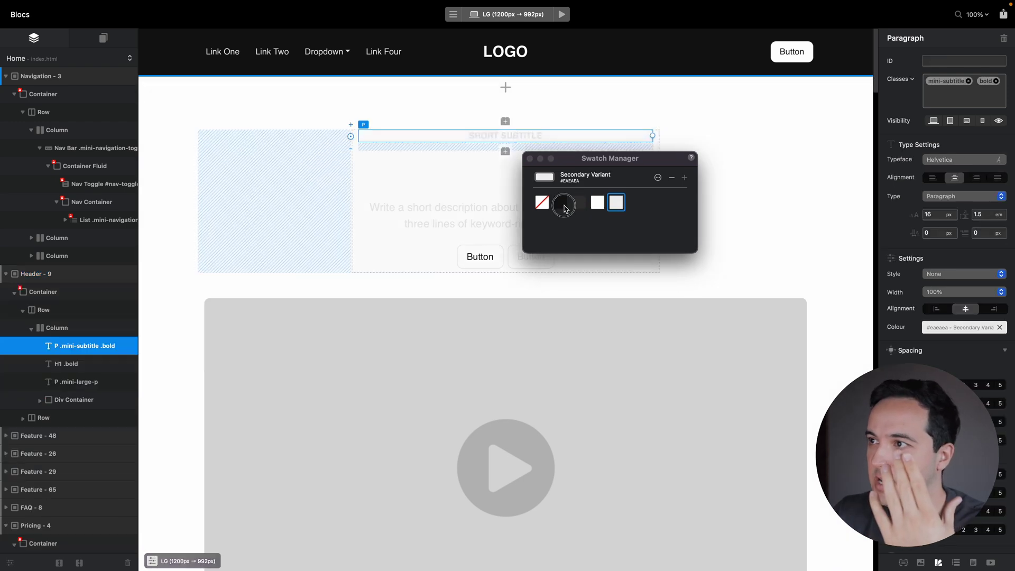
pyautogui.click(579, 202)
pyautogui.click(485, 182)
pyautogui.click(559, 202)
pyautogui.click(468, 206)
pyautogui.click(579, 204)
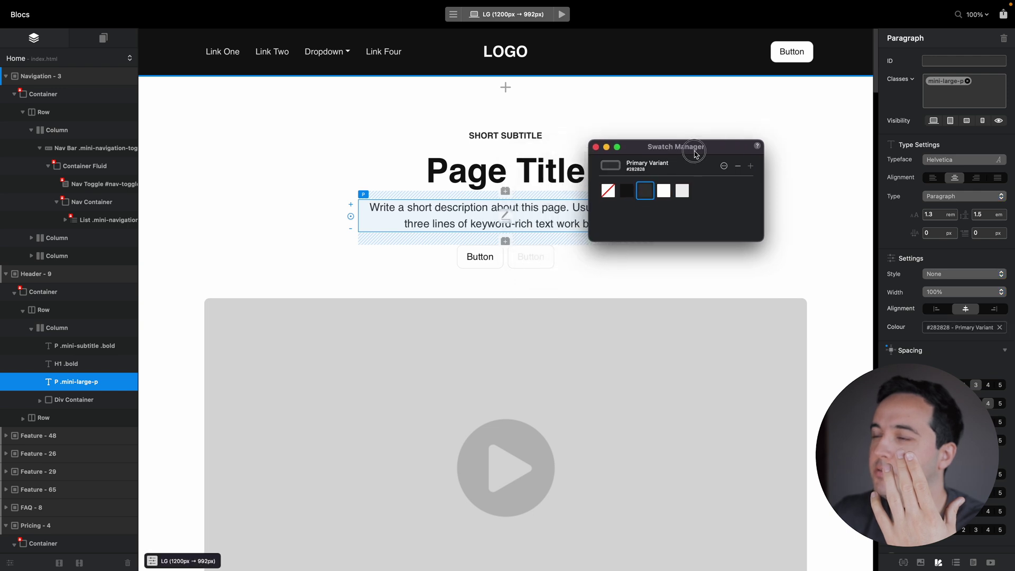
# Step: Delete the outlined second header button and close the Swatch Manager
pyautogui.click(533, 257)
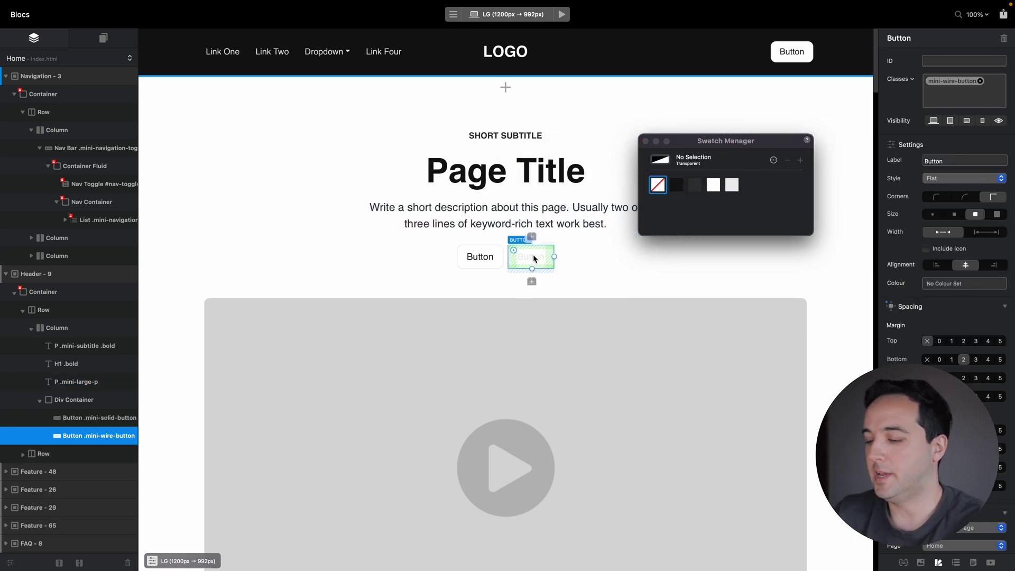
pyautogui.press('Delete')
pyautogui.click(551, 268)
pyautogui.click(607, 98)
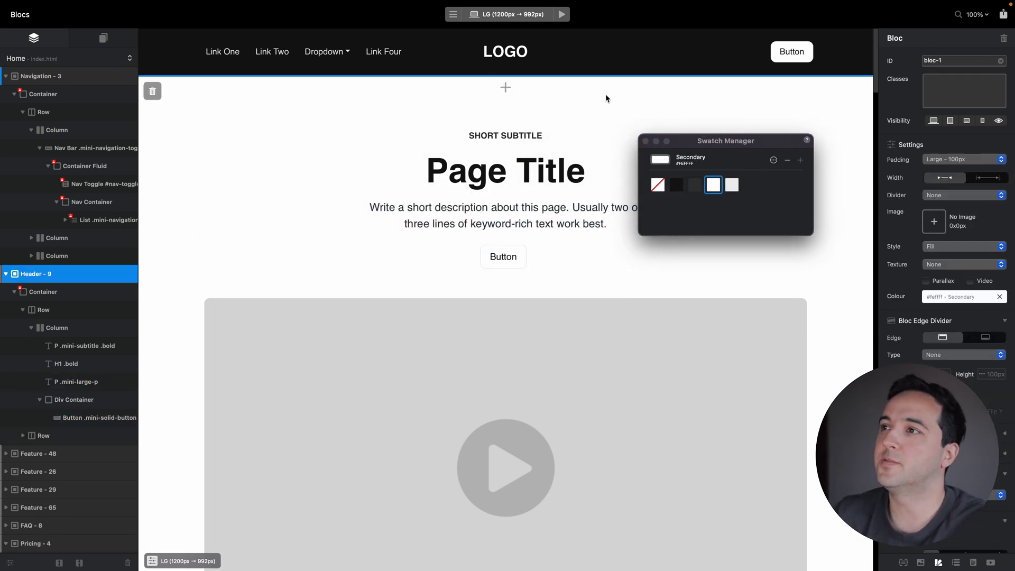
pyautogui.click(638, 206)
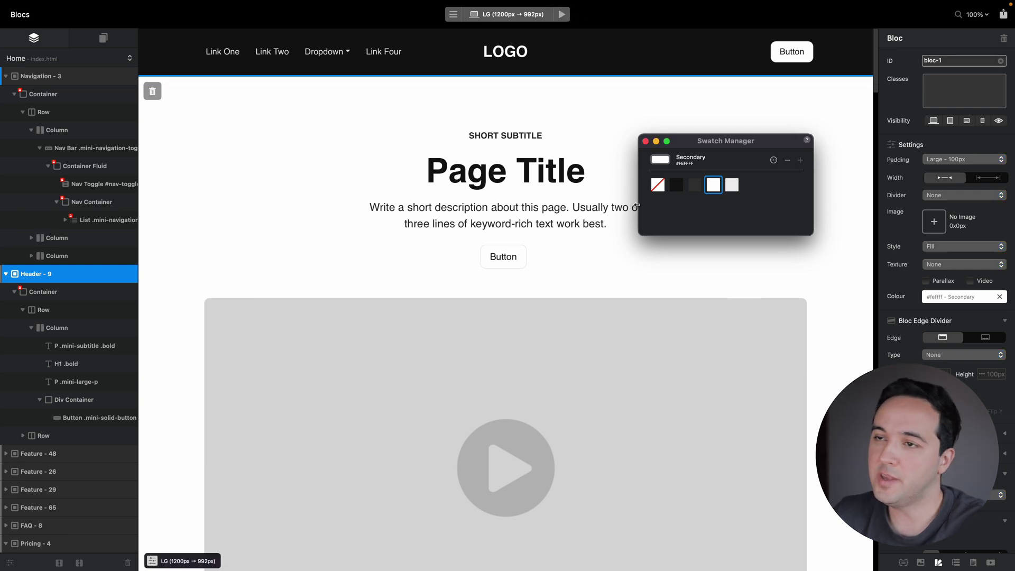
pyautogui.click(645, 141)
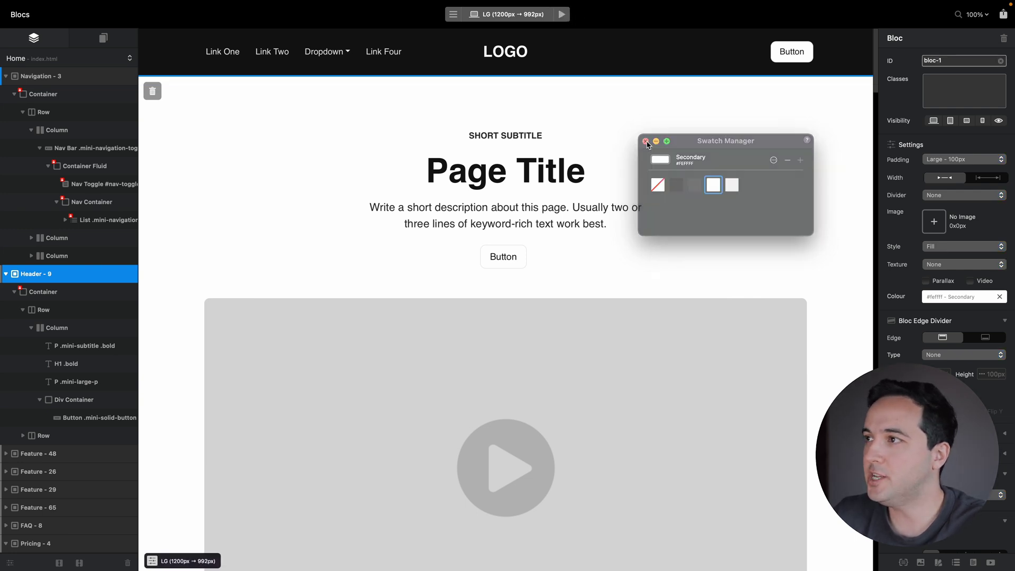
# Step: Set the shared h1…btn, a class typeface to Merriweather Light in the Class Manager
pyautogui.click(903, 562)
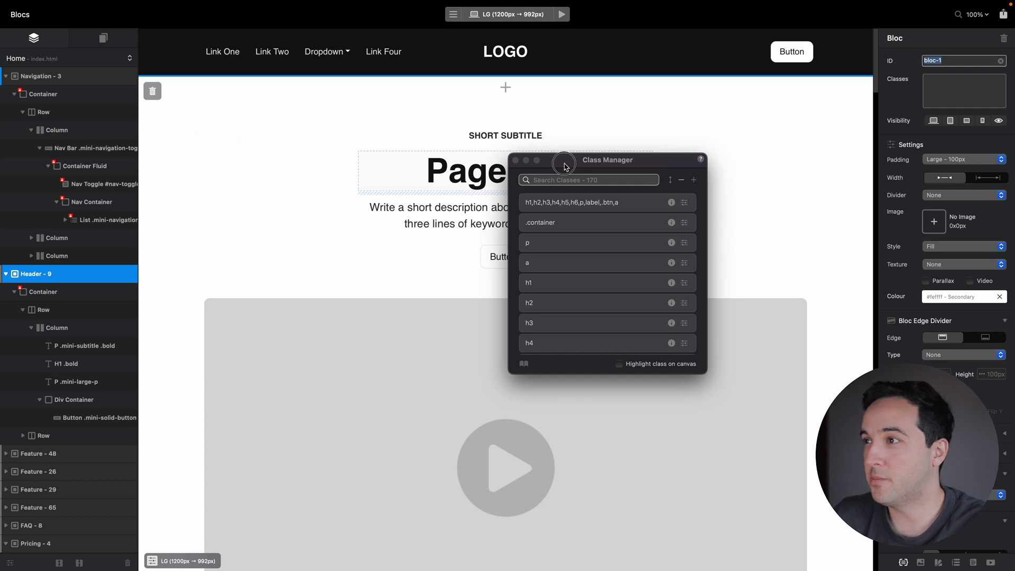
pyautogui.moveTo(564, 166); pyautogui.dragTo(675, 255)
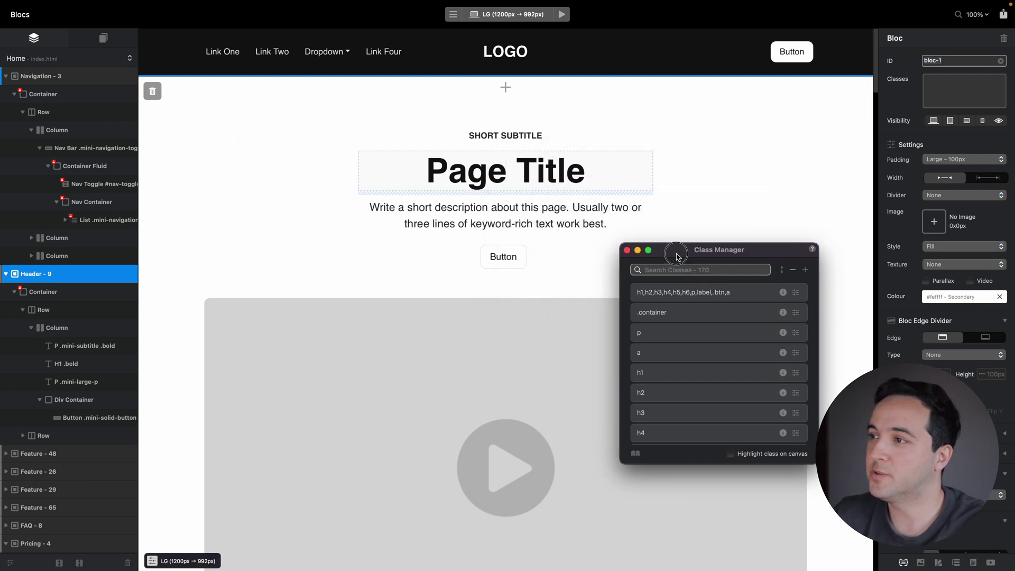
pyautogui.click(796, 292)
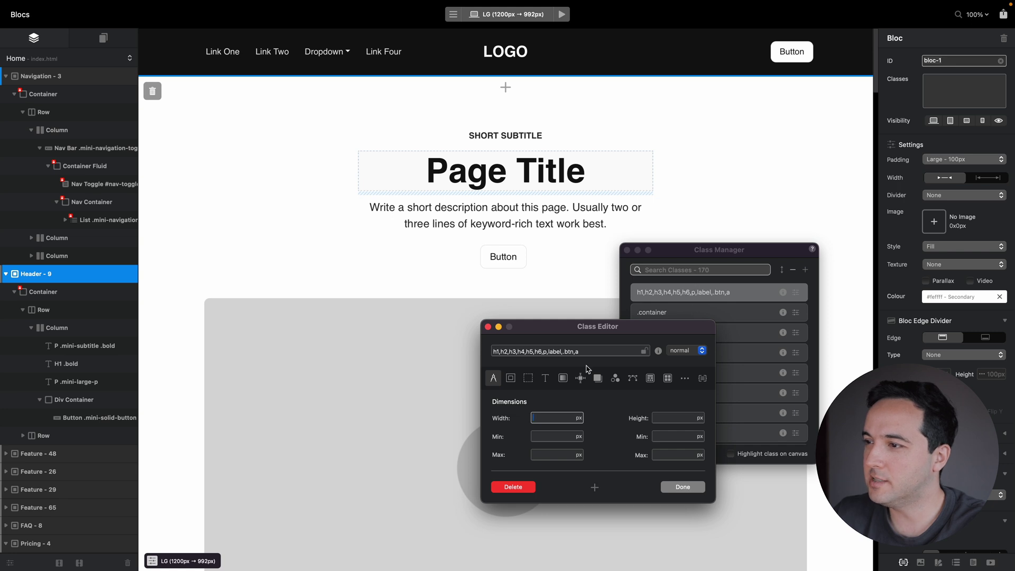
pyautogui.click(545, 378)
pyautogui.click(569, 417)
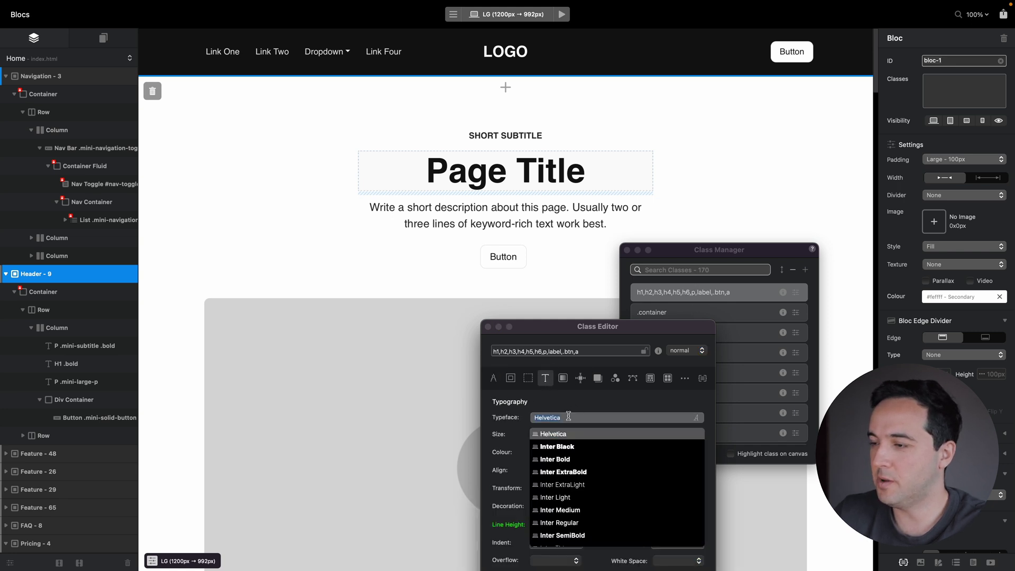
pyautogui.write('merri')
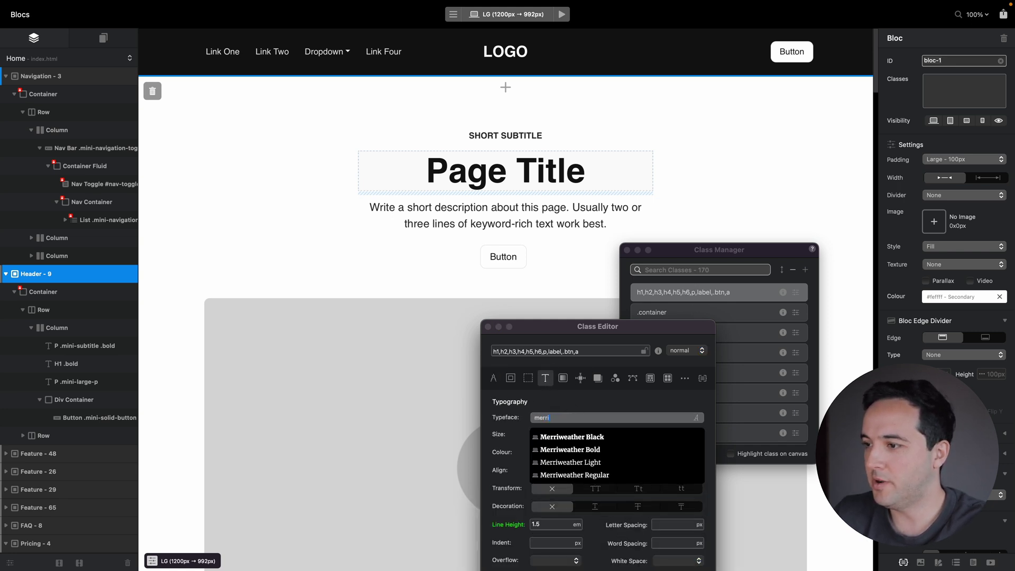
pyautogui.click(580, 463)
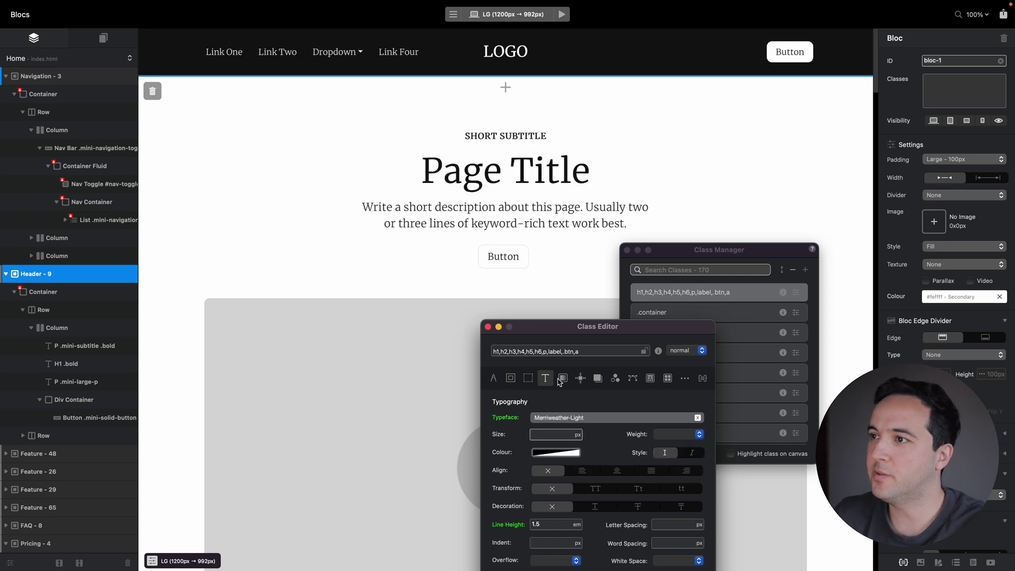
pyautogui.scroll(-15, 332, 215)
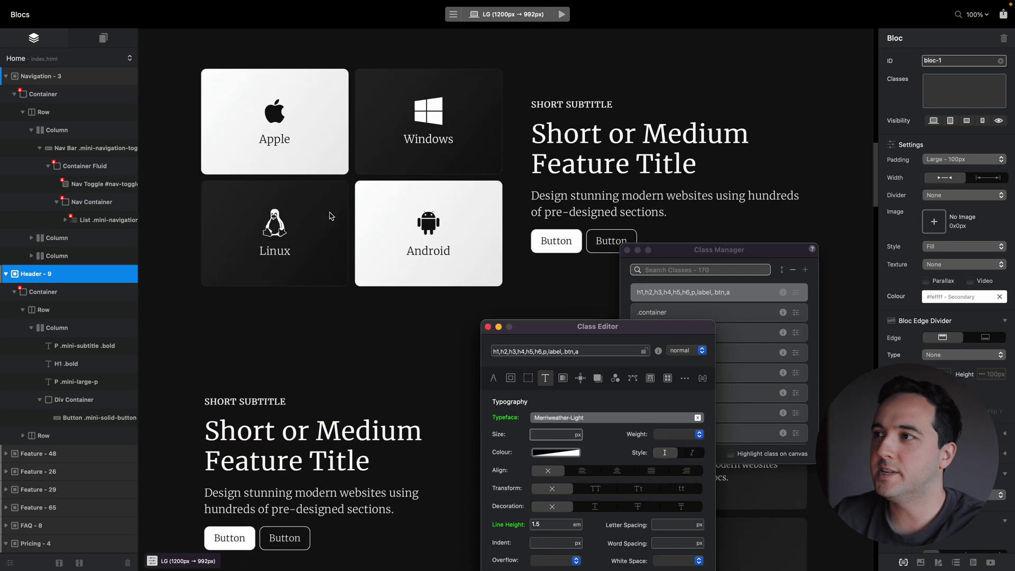
pyautogui.scroll(10, 332, 215)
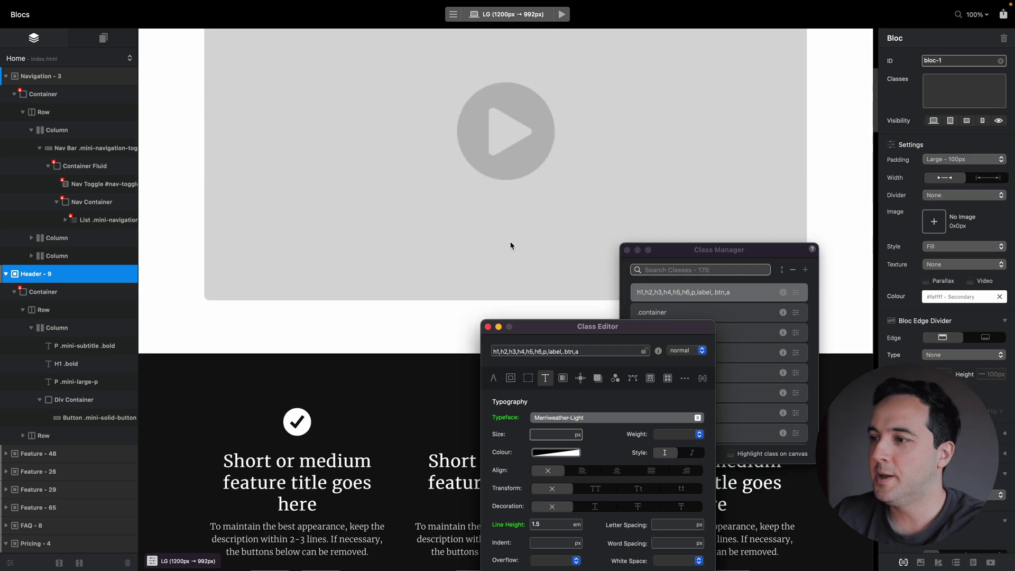
pyautogui.click(487, 327)
# Step: Find the .bold class, clear its weight and set its typeface to Merriweather Black
pyautogui.scroll(5, 487, 331)
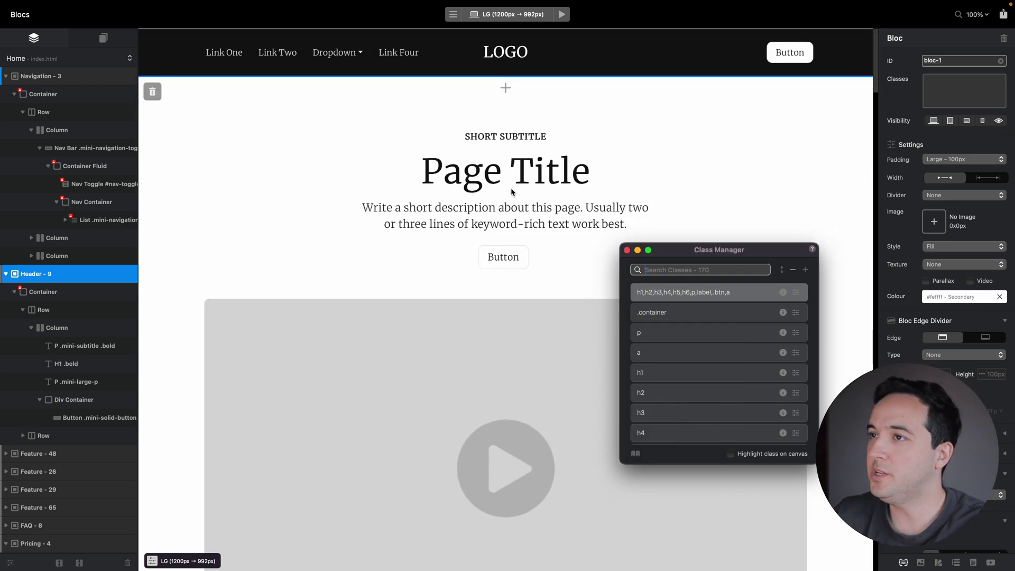
pyautogui.write('bold')
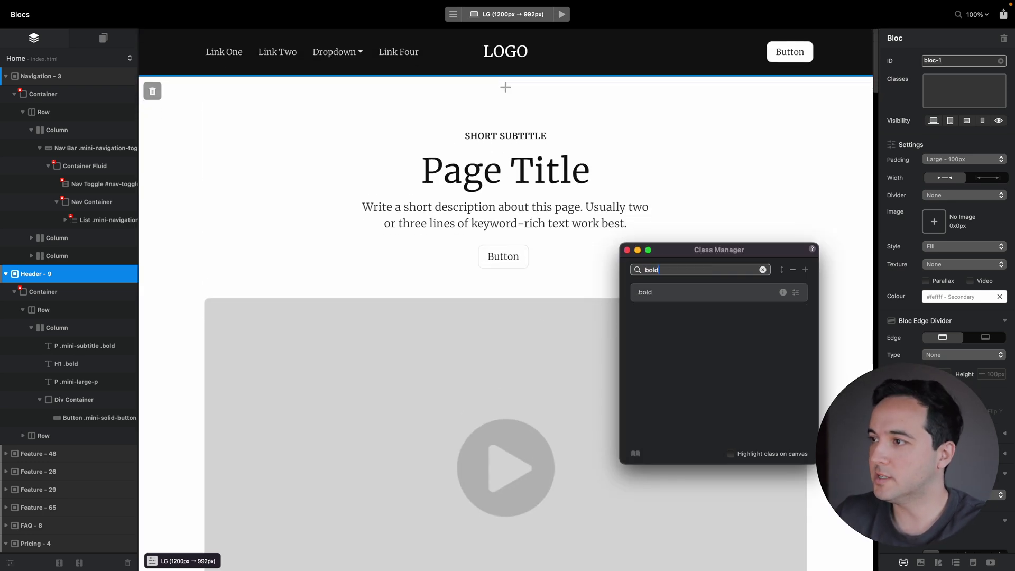
pyautogui.click(796, 293)
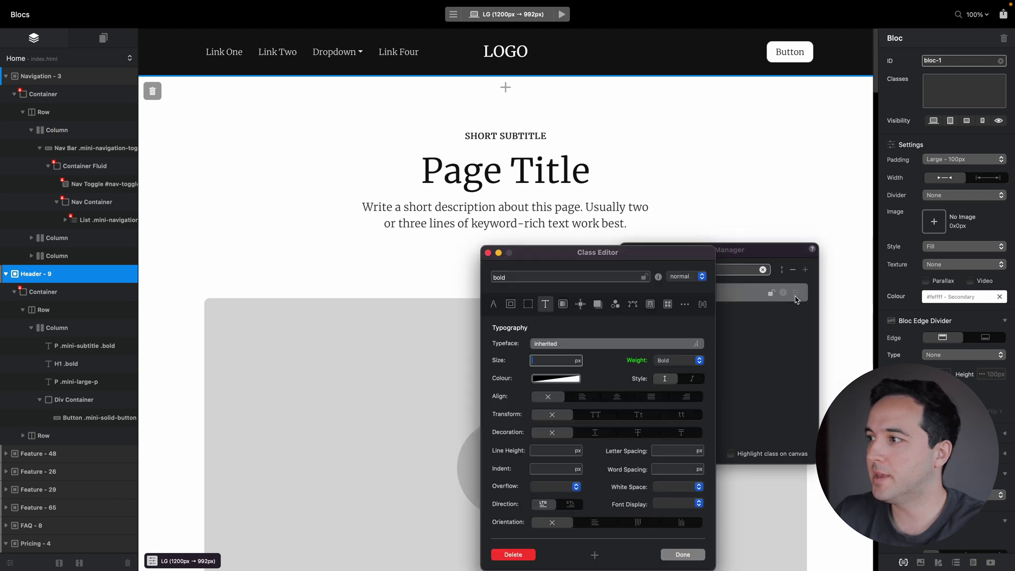
pyautogui.click(683, 361)
pyautogui.click(687, 344)
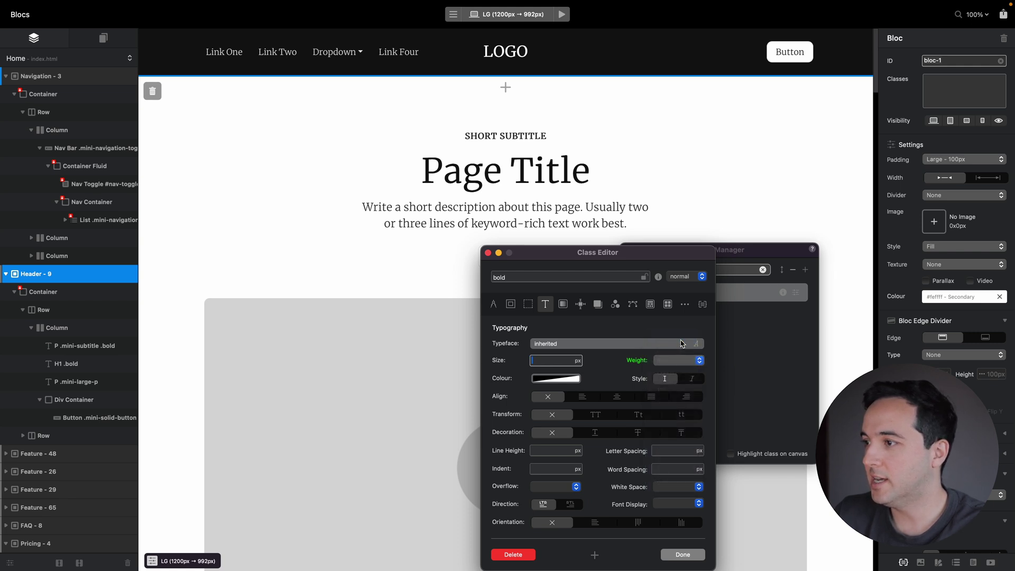
pyautogui.click(599, 345)
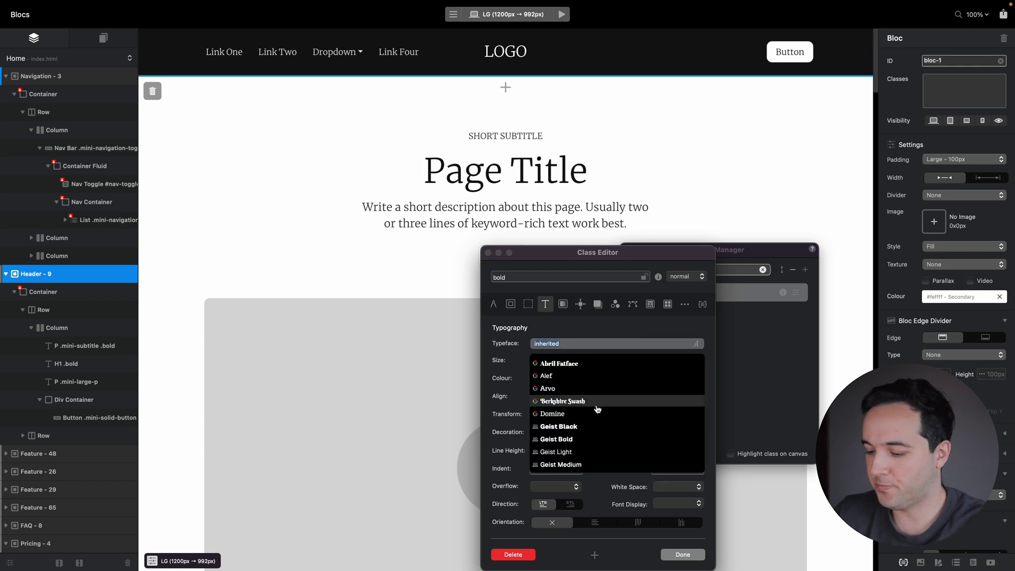
pyautogui.write('merri')
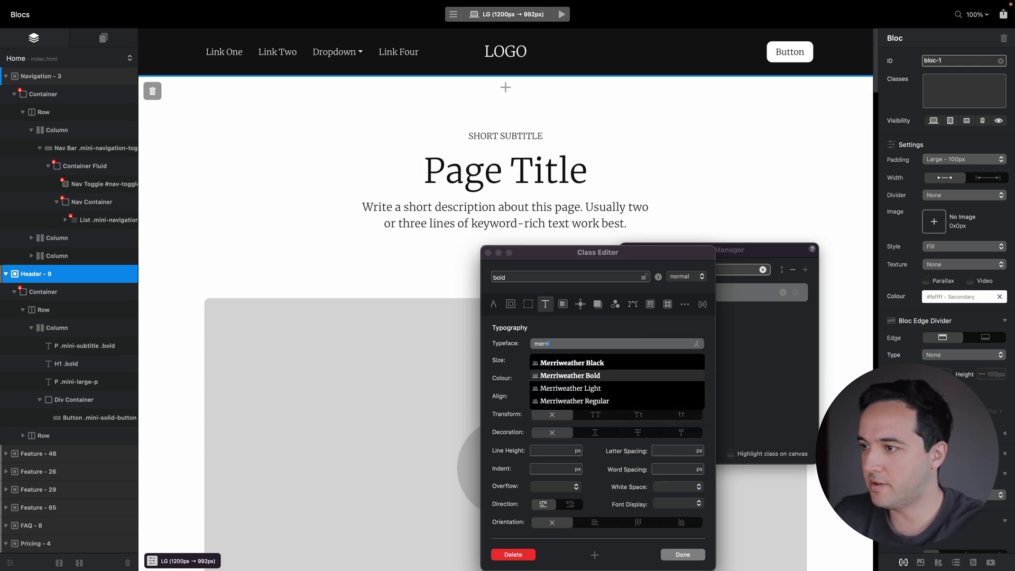
pyautogui.click(605, 363)
# Step: After trying Bold weight and Merriweather Bold, keep blank weight with Merriweather Black
pyautogui.click(687, 360)
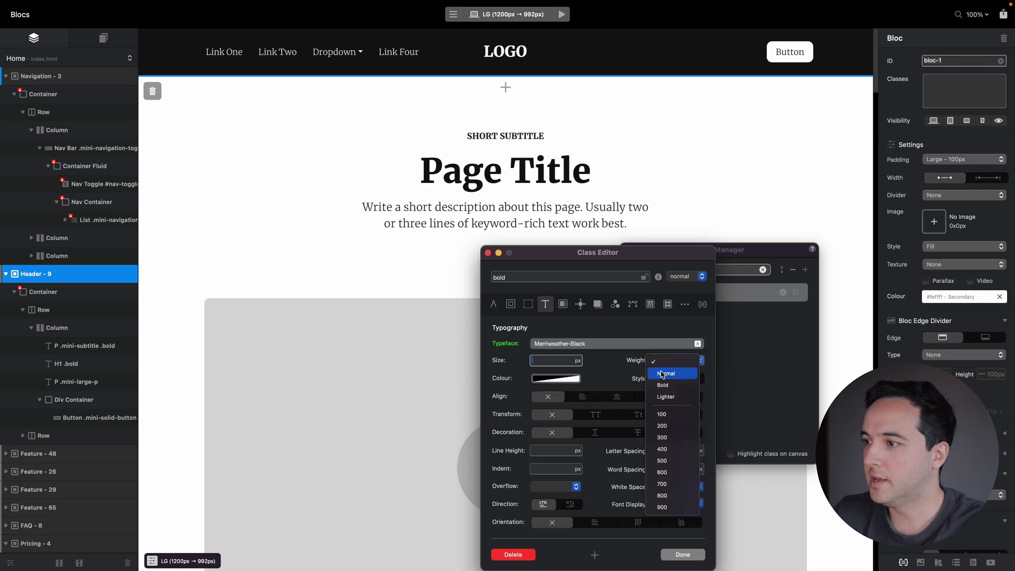
pyautogui.click(671, 387)
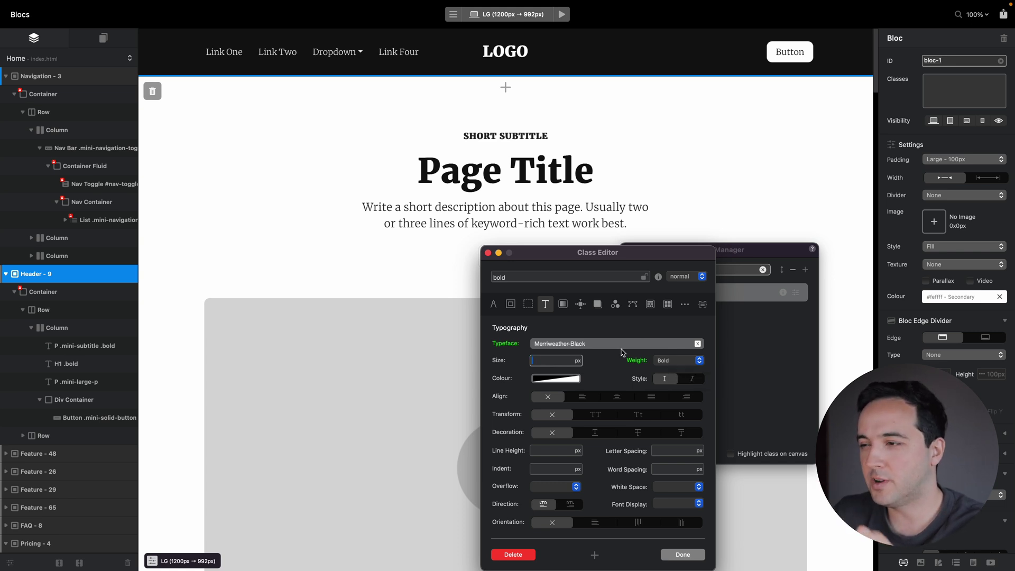
pyautogui.click(685, 365)
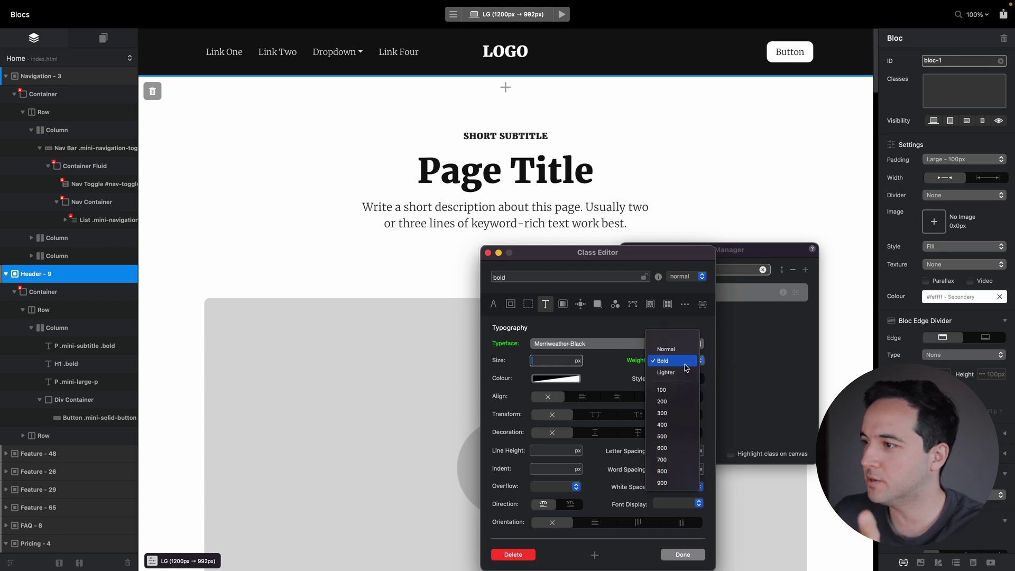
pyautogui.click(674, 338)
pyautogui.click(581, 349)
pyautogui.click(585, 374)
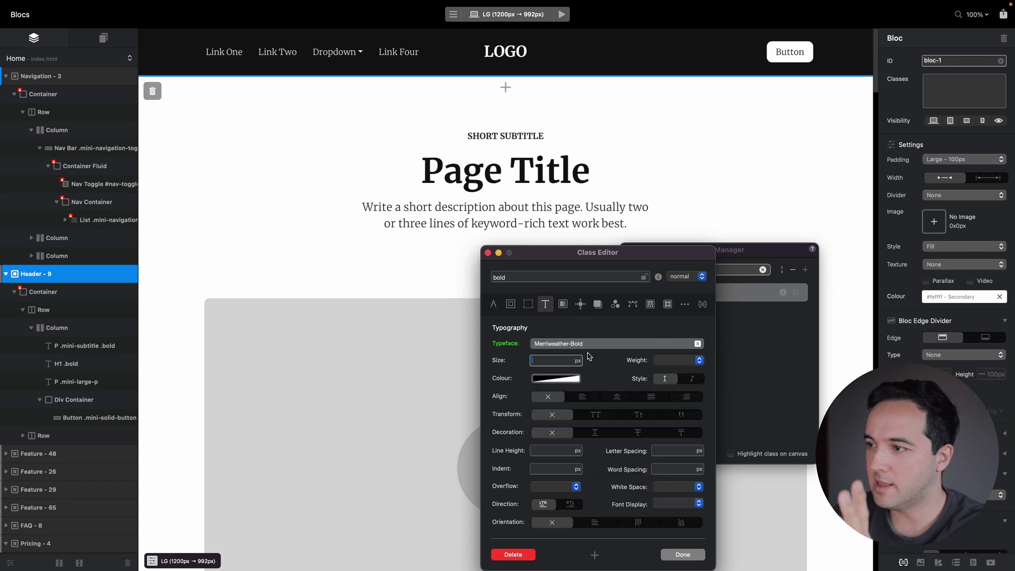
pyautogui.click(591, 350)
pyautogui.scroll(1, 592, 364)
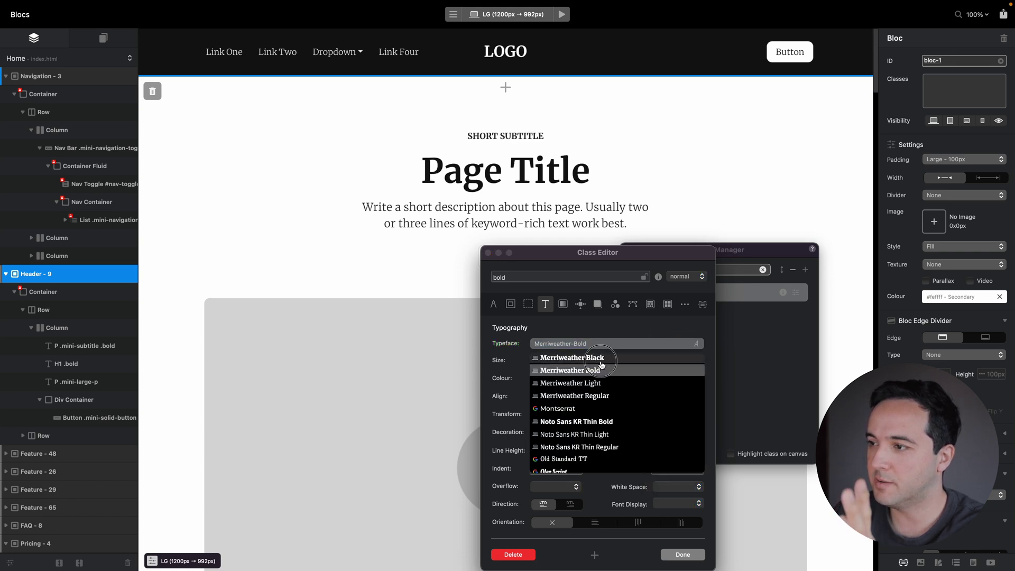
pyautogui.click(599, 361)
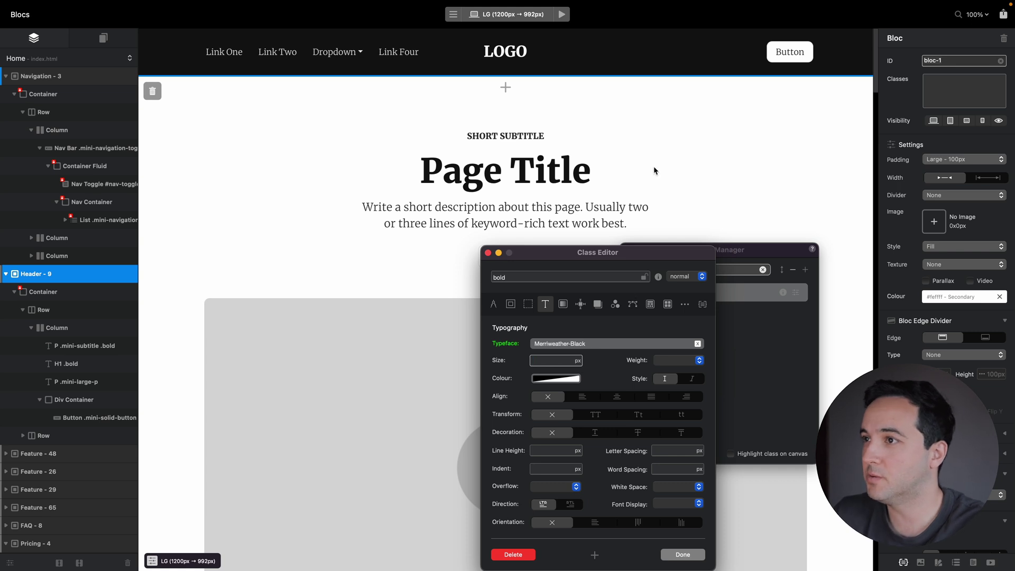
pyautogui.click(682, 554)
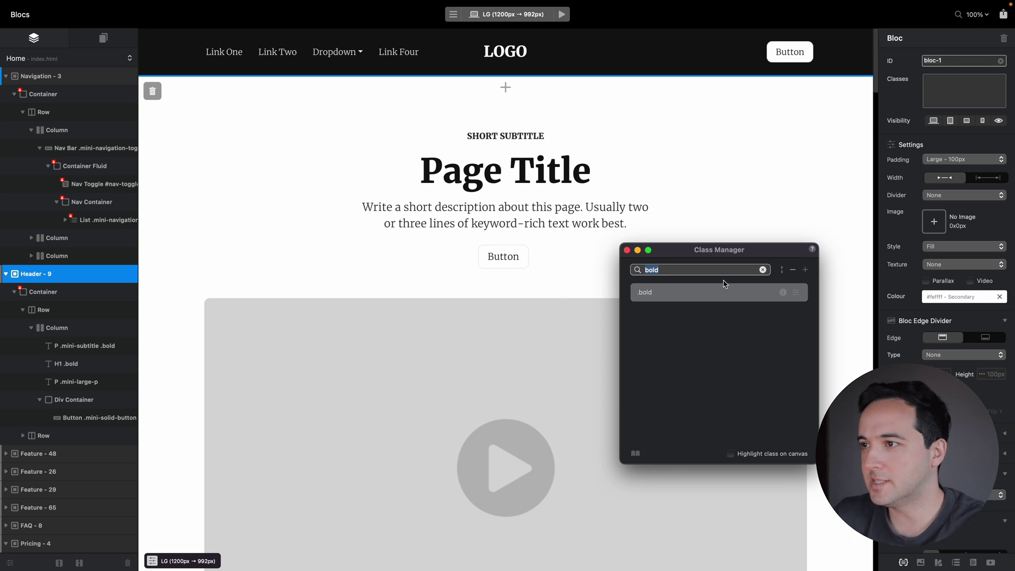
# Step: Set the .btn class typeface to Merriweather Bold and close the Class Manager
pyautogui.write('btn')
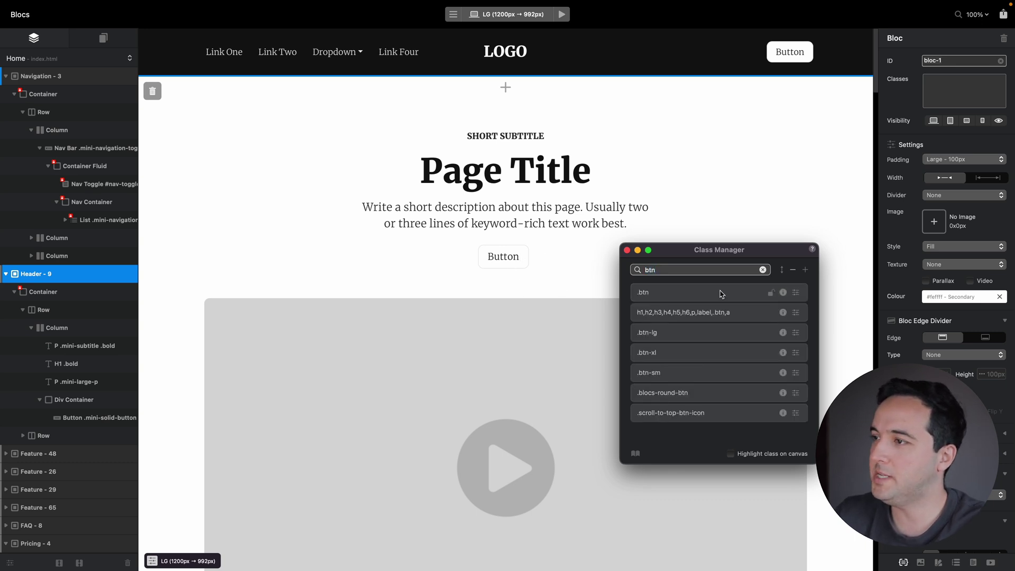
pyautogui.doubleClick(714, 294)
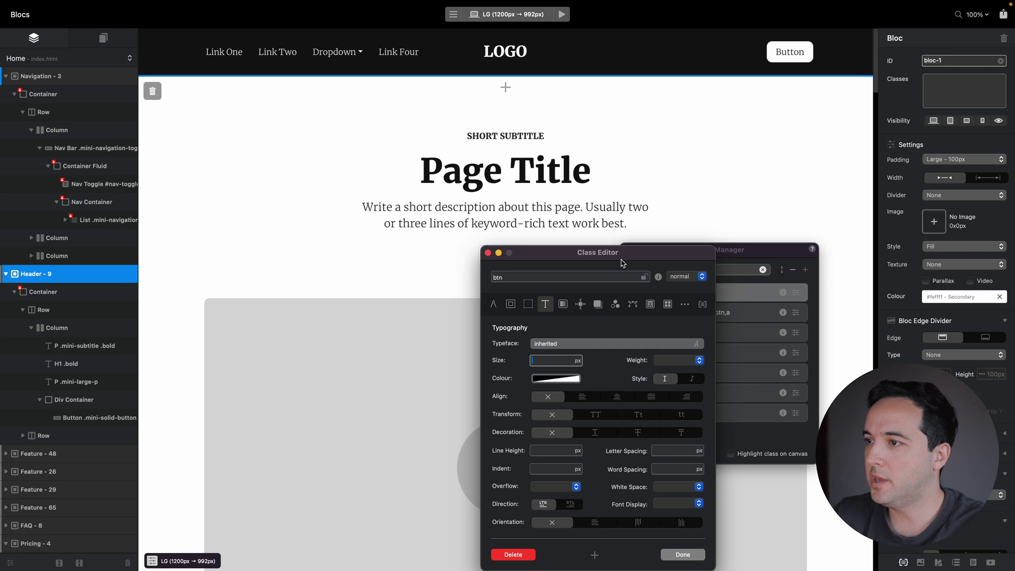
pyautogui.click(572, 344)
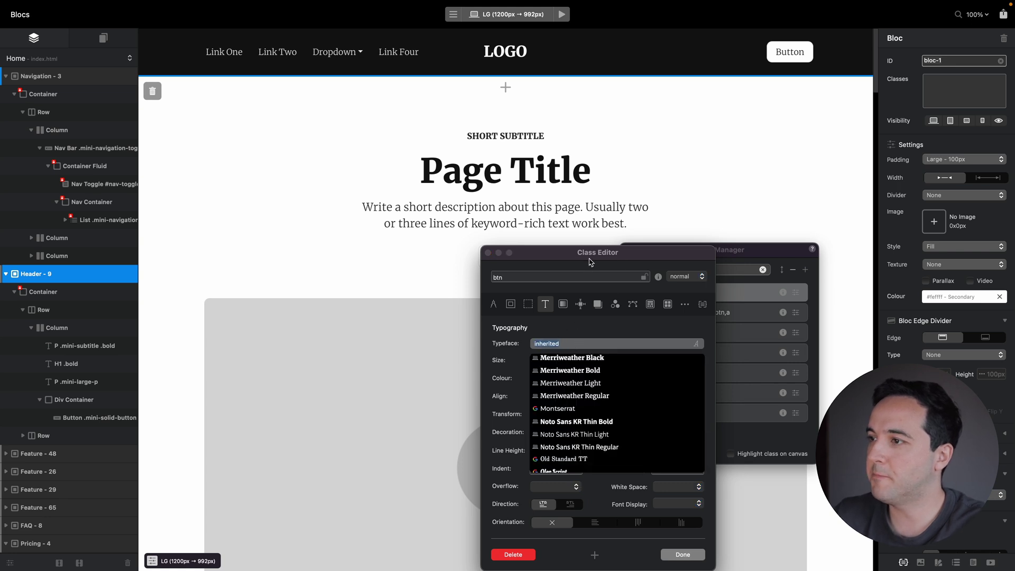
pyautogui.moveTo(591, 261); pyautogui.dragTo(666, 238)
pyautogui.click(673, 317)
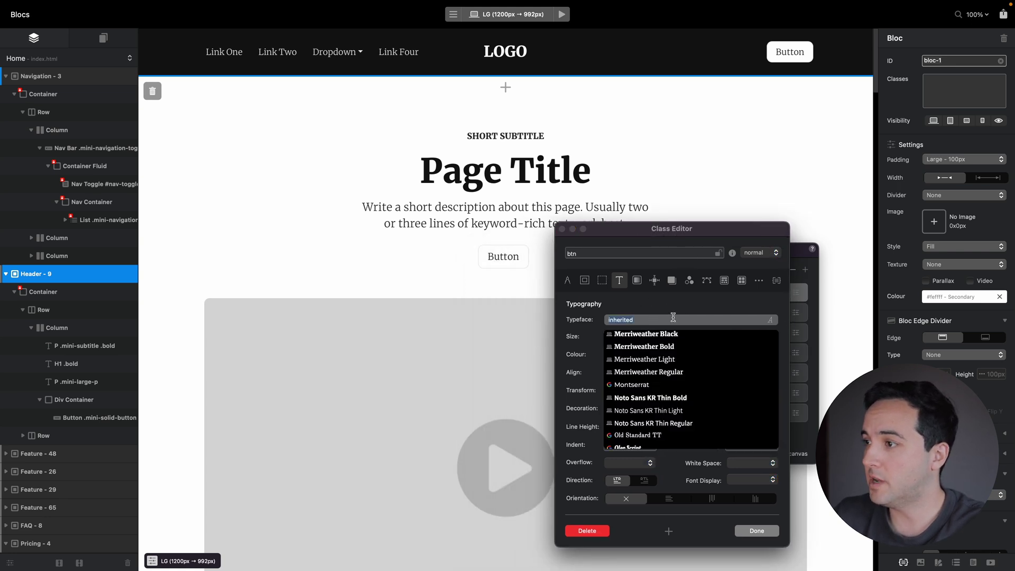
pyautogui.click(666, 346)
pyautogui.click(751, 530)
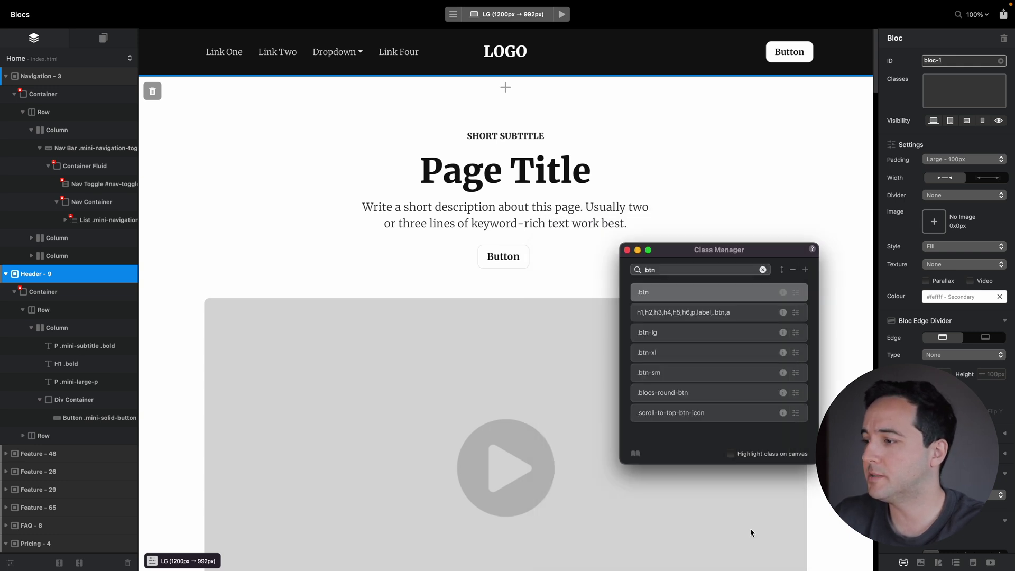
pyautogui.click(627, 251)
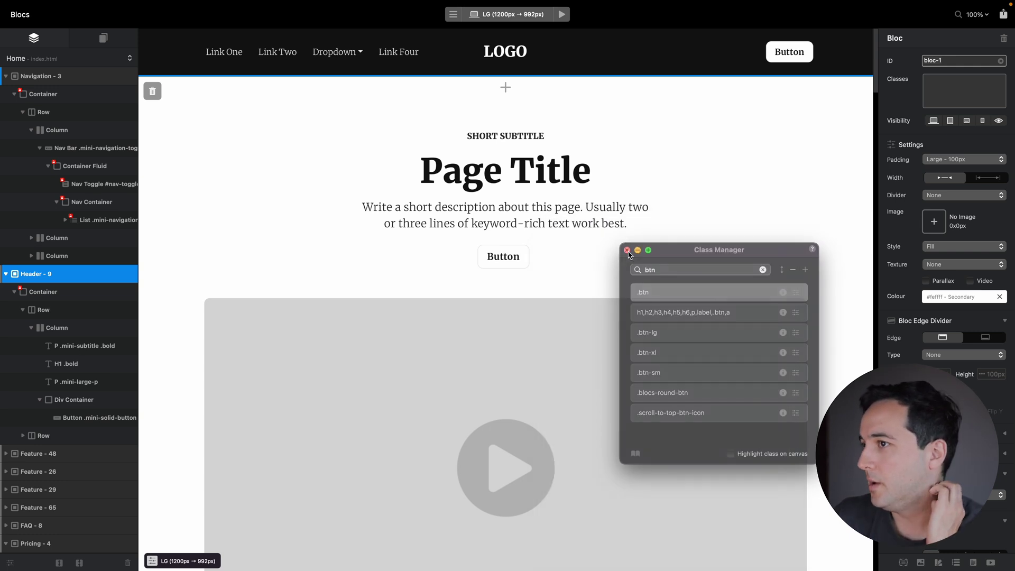
# Step: Scroll down through the page and back up to the dark feature, statistics and FAQ sections
pyautogui.scroll(-15, 629, 255)
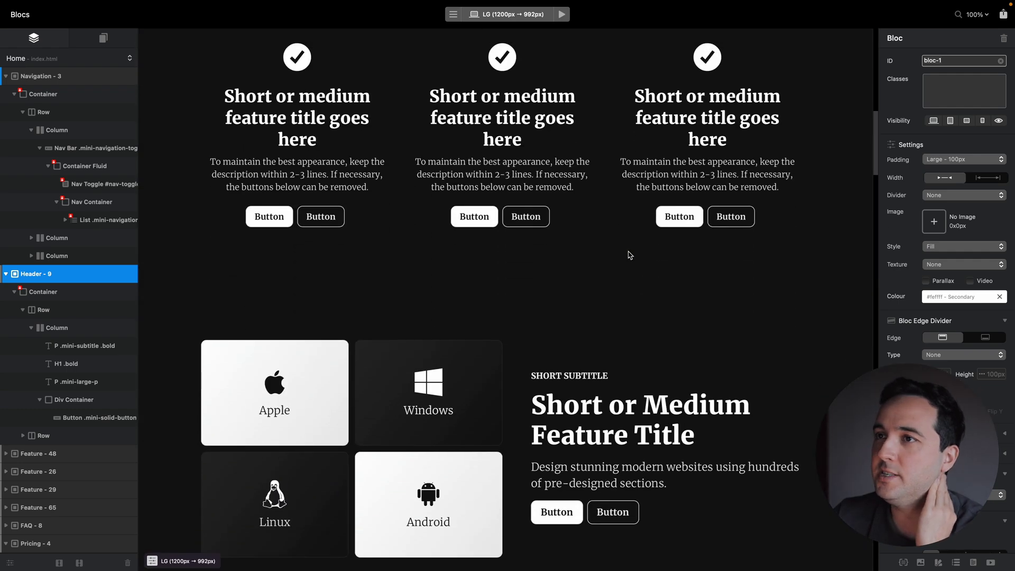
pyautogui.scroll(-6, 629, 255)
pyautogui.scroll(-20, 629, 254)
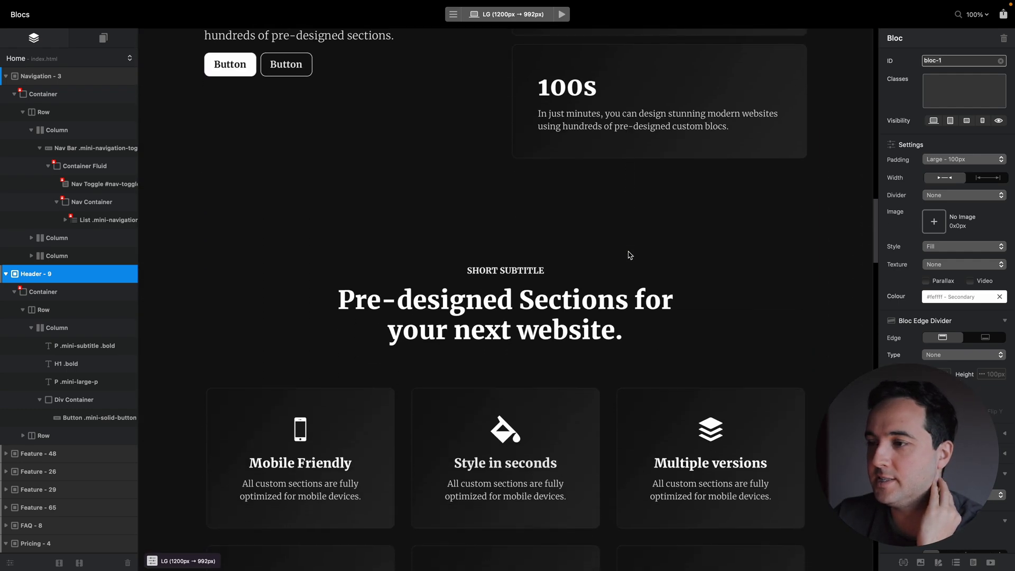
pyautogui.scroll(-20, 629, 255)
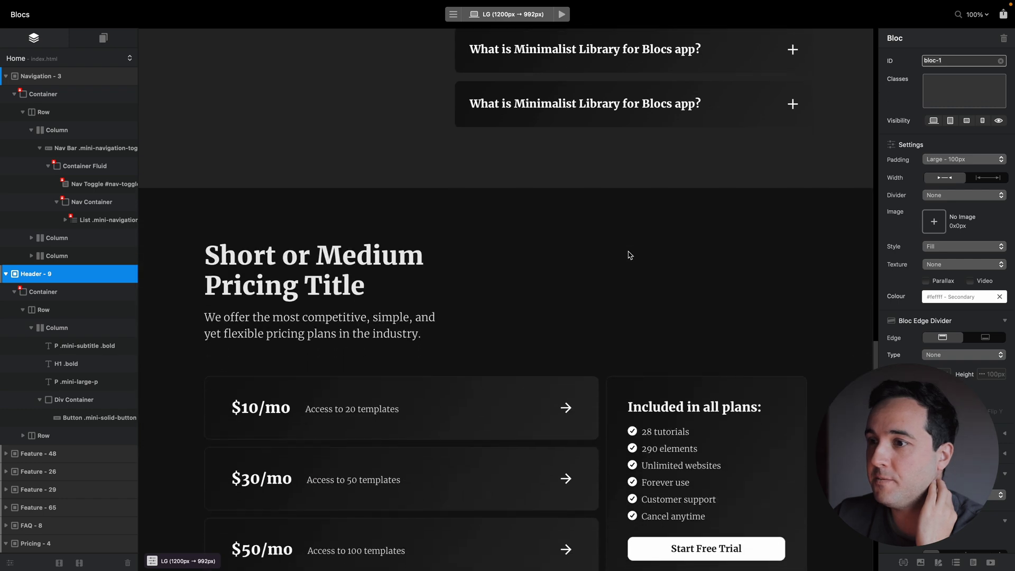
pyautogui.scroll(-10, 628, 255)
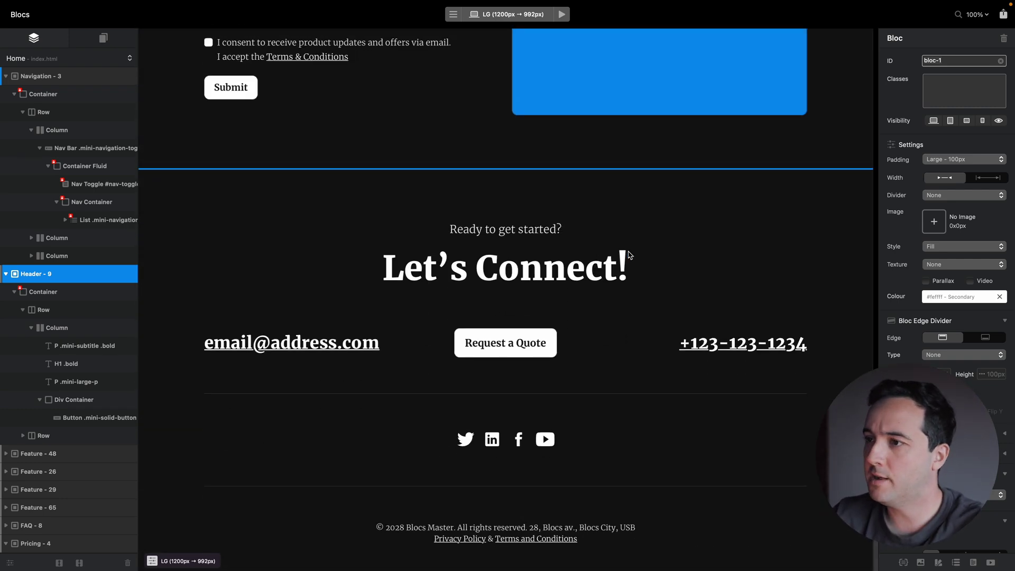
pyautogui.scroll(10, 629, 255)
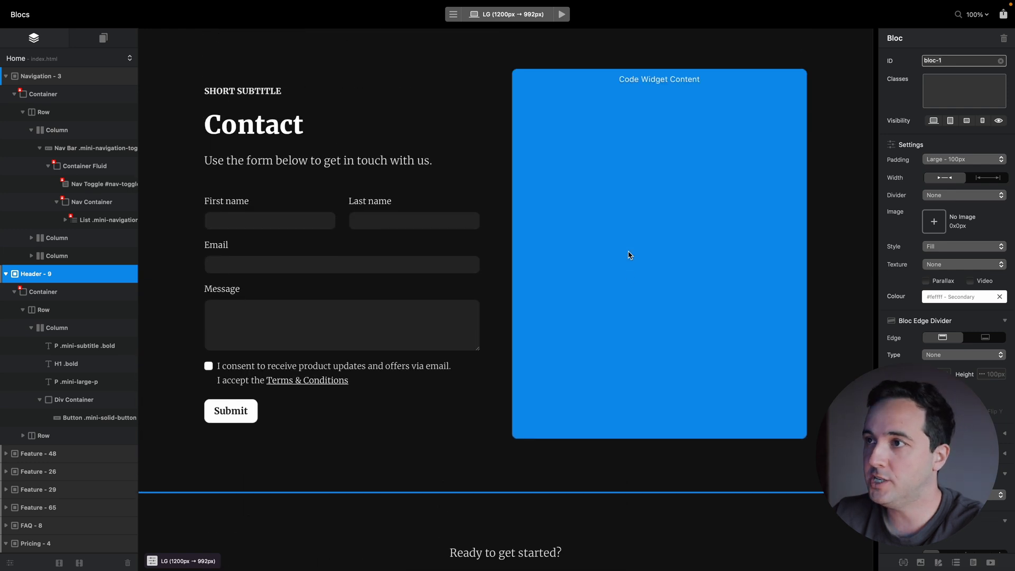
pyautogui.scroll(10, 629, 255)
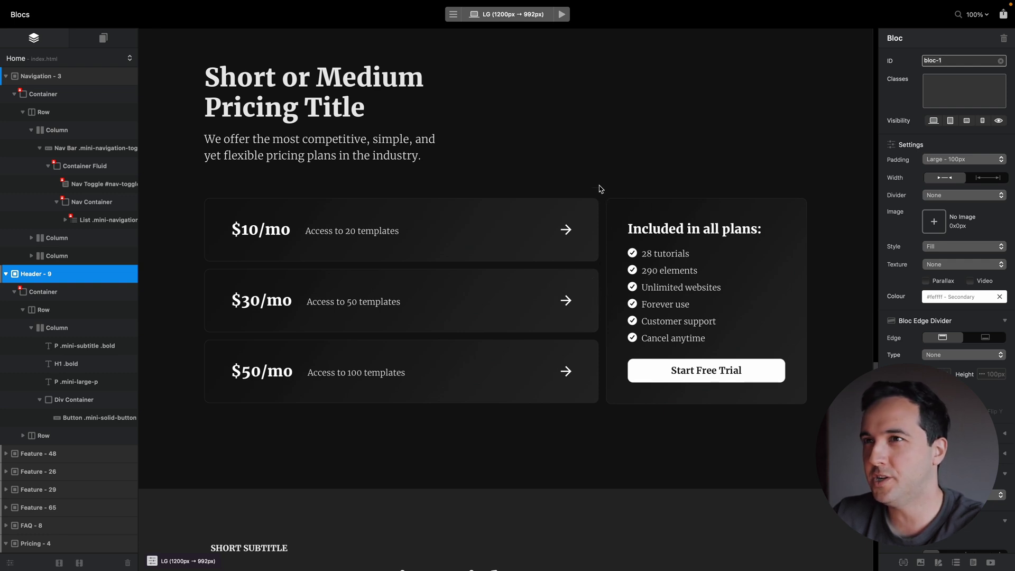
pyautogui.scroll(3, 499, 244)
pyautogui.scroll(12, 573, 289)
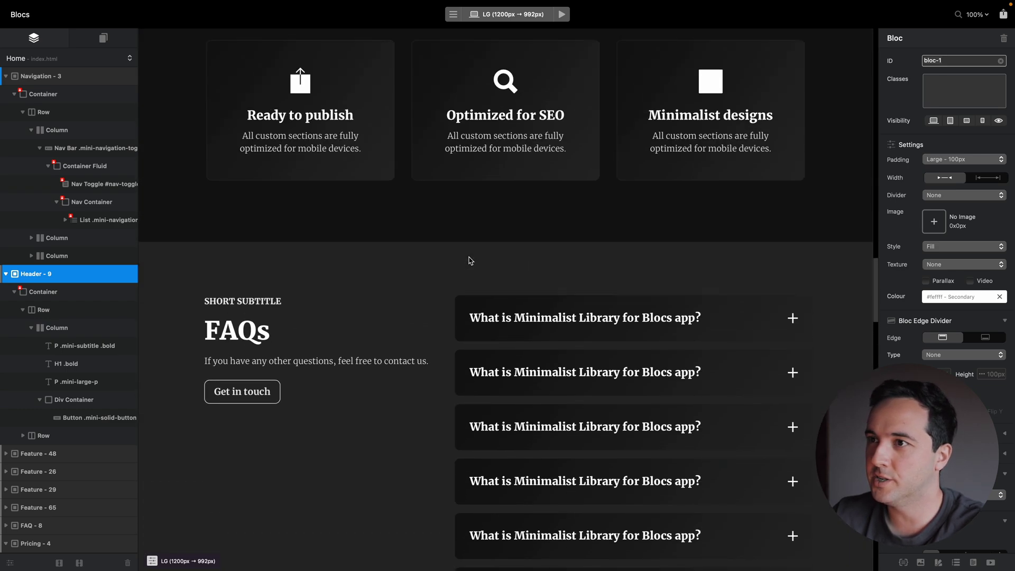
pyautogui.scroll(3, 309, 301)
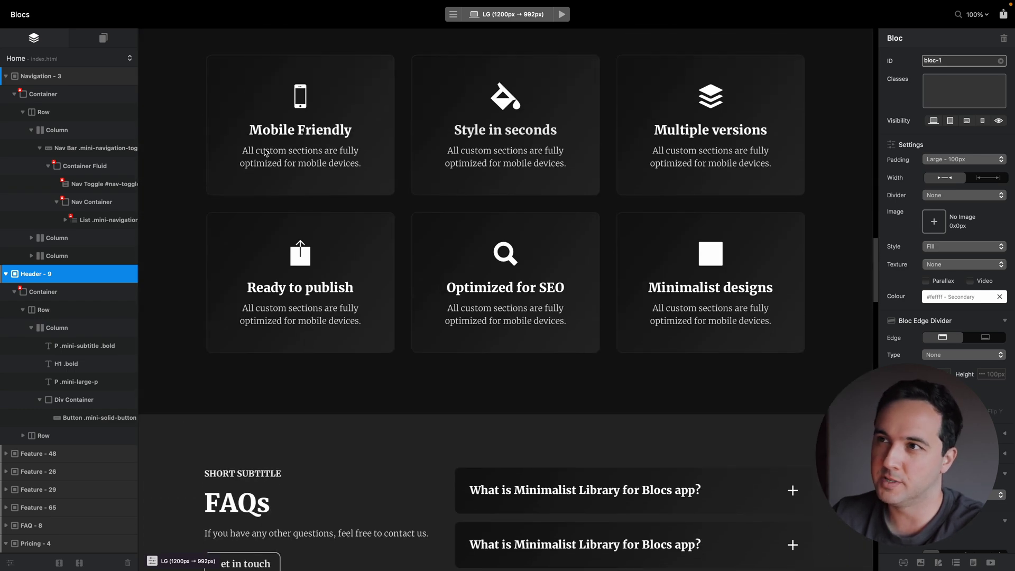
pyautogui.scroll(10, 342, 243)
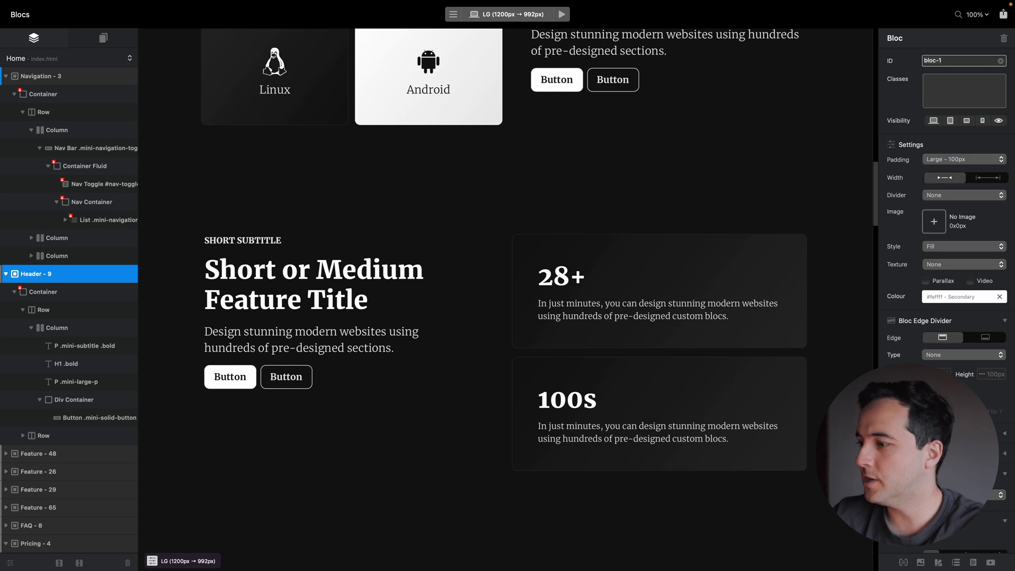
# Step: Open the Class Manager, search 'glob' and start editing the .global-radius class
pyautogui.click(904, 563)
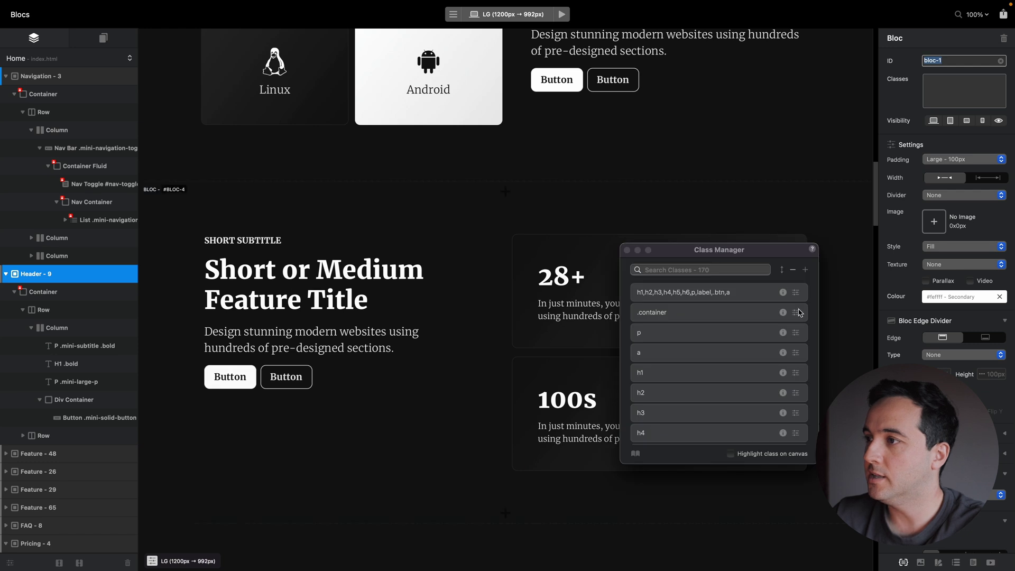
pyautogui.moveTo(687, 250); pyautogui.dragTo(735, 236)
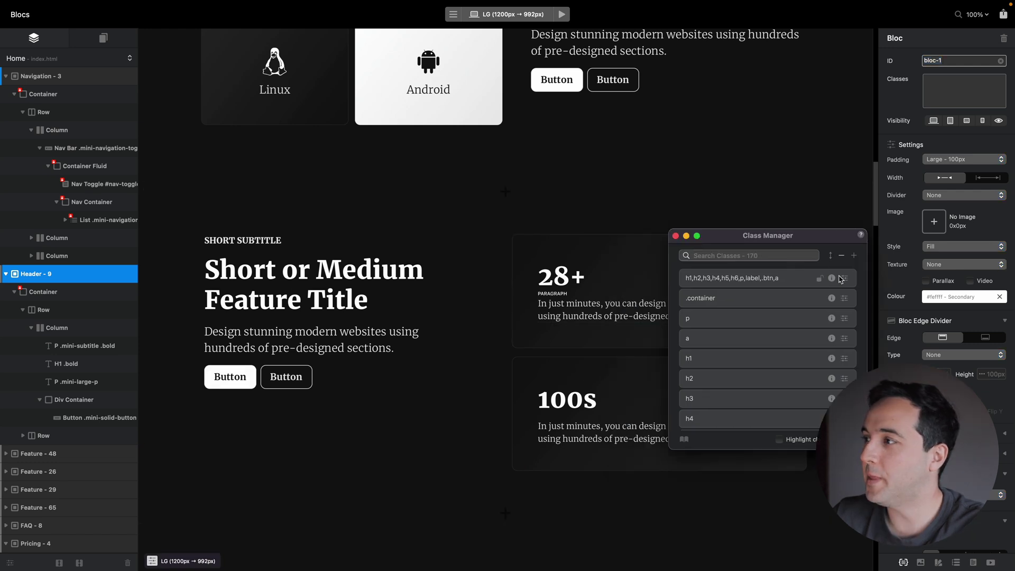
pyautogui.click(844, 277)
pyautogui.click(561, 229)
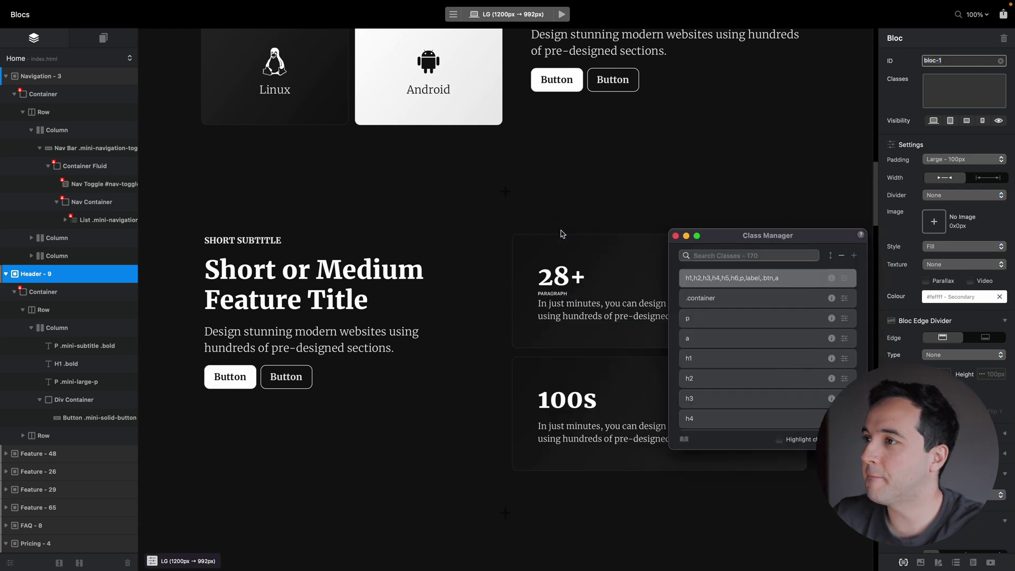
pyautogui.click(721, 256)
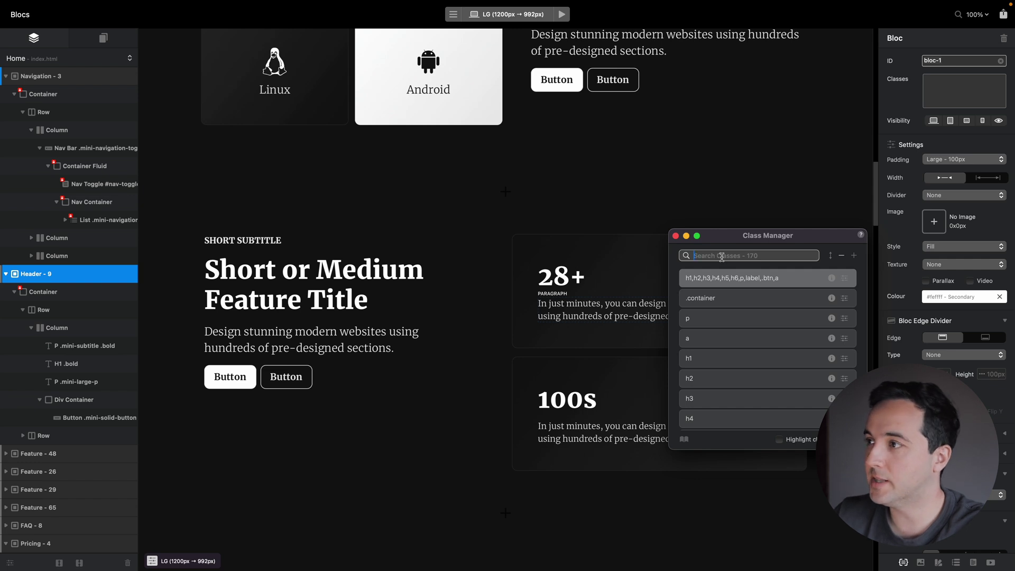
pyautogui.write('global')
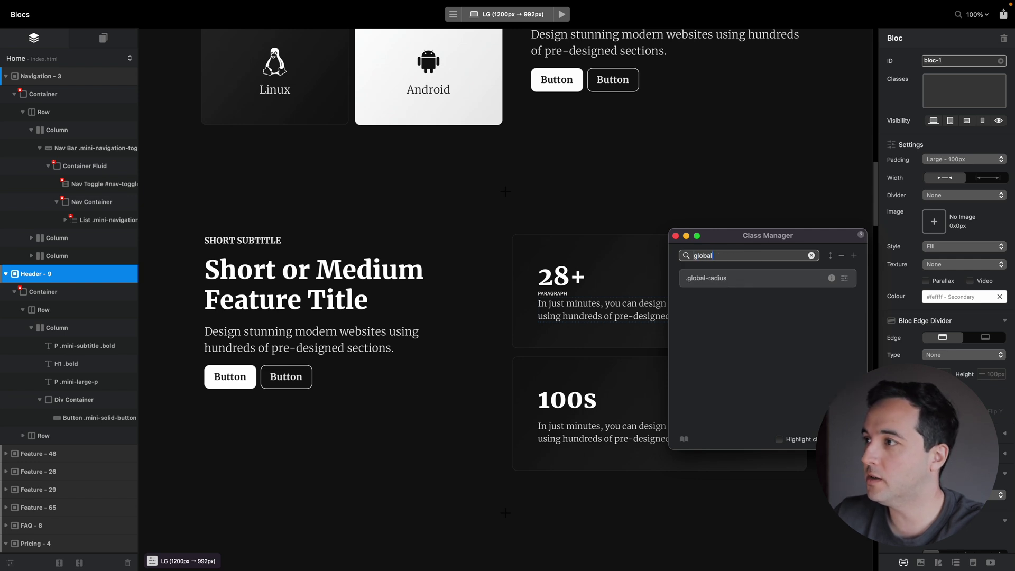
pyautogui.click(844, 278)
# Step: Set .global-radius border radius to 0 on all corners and mark it !important
pyautogui.click(604, 281)
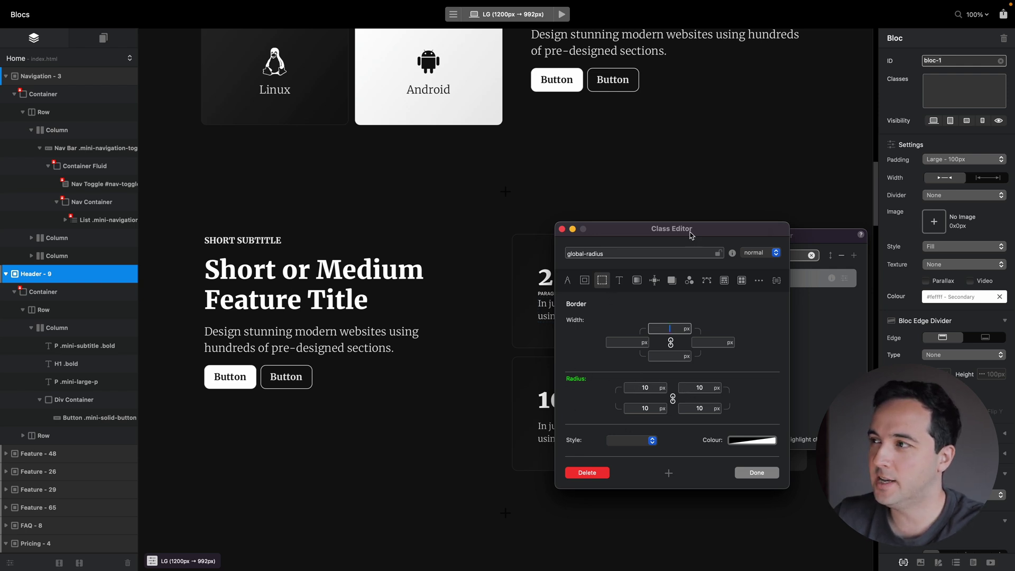
pyautogui.moveTo(691, 234); pyautogui.dragTo(755, 210)
pyautogui.scroll(5, 539, 305)
pyautogui.click(707, 362)
pyautogui.write('28')
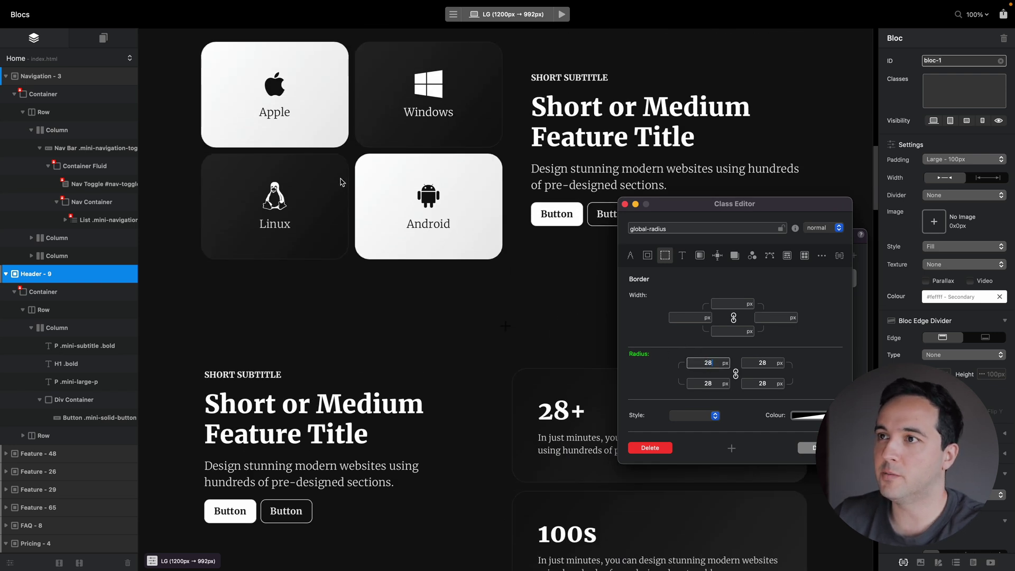
pyautogui.doubleClick(712, 363)
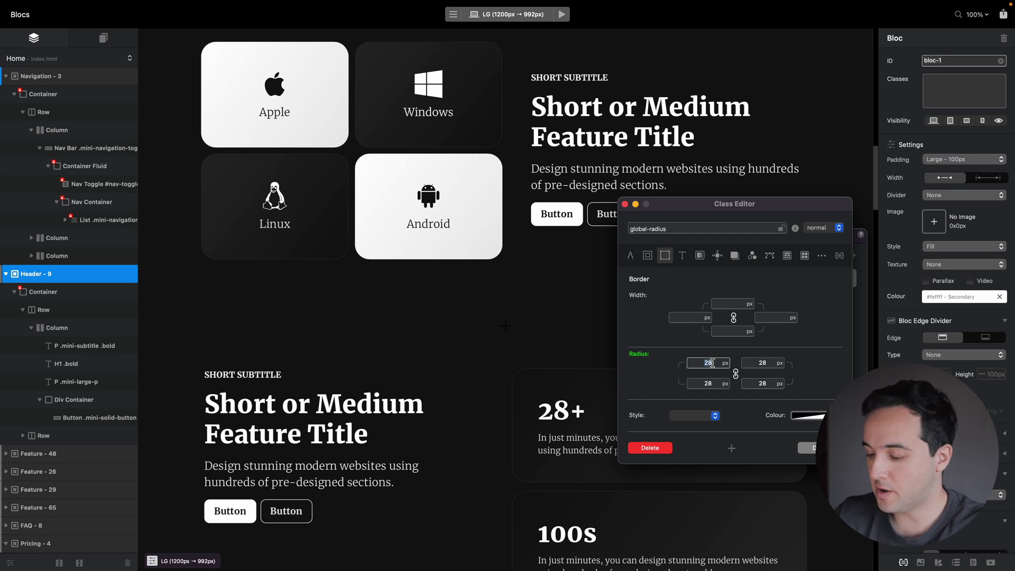
pyautogui.write('0')
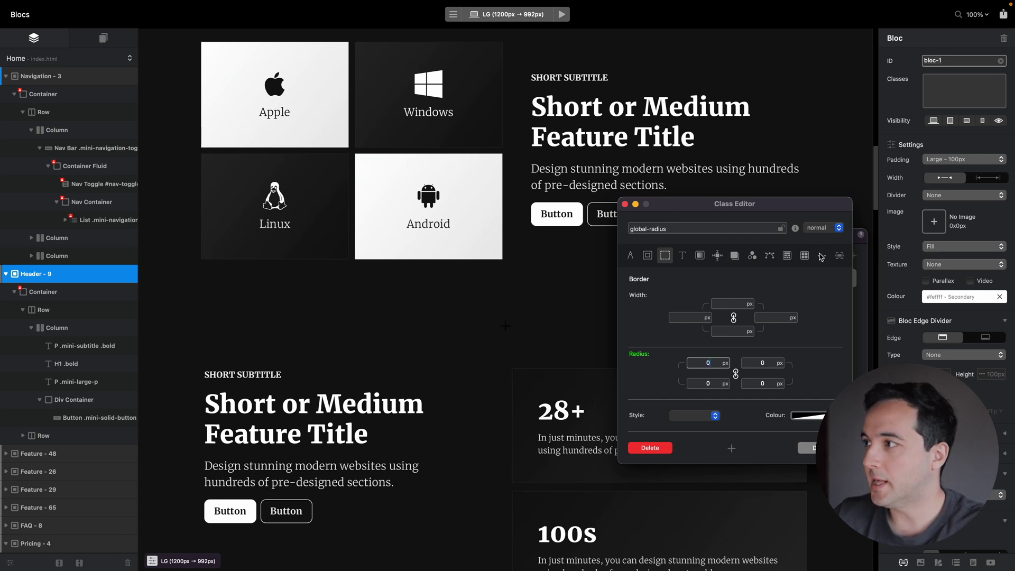
pyautogui.click(840, 256)
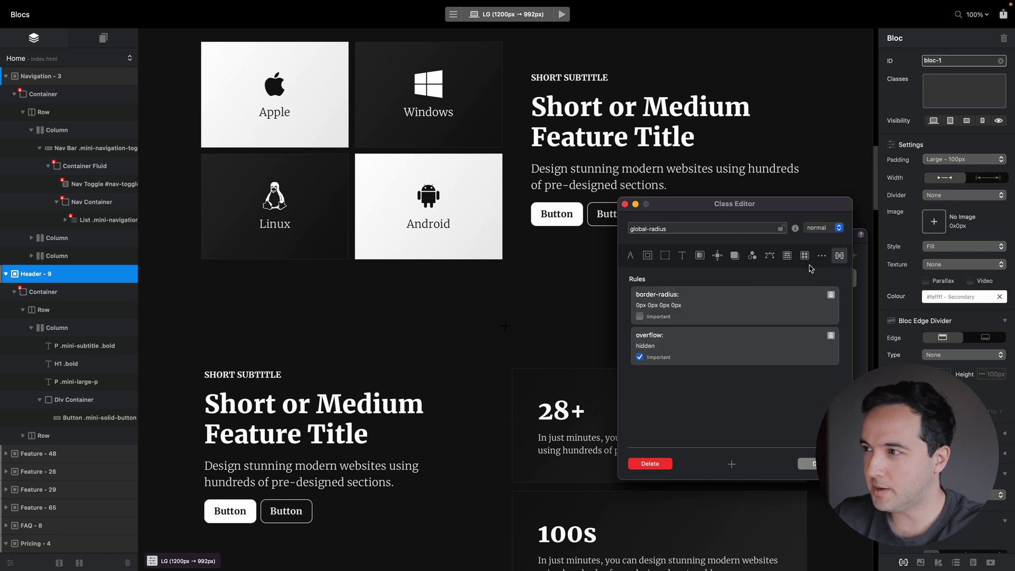
pyautogui.click(640, 317)
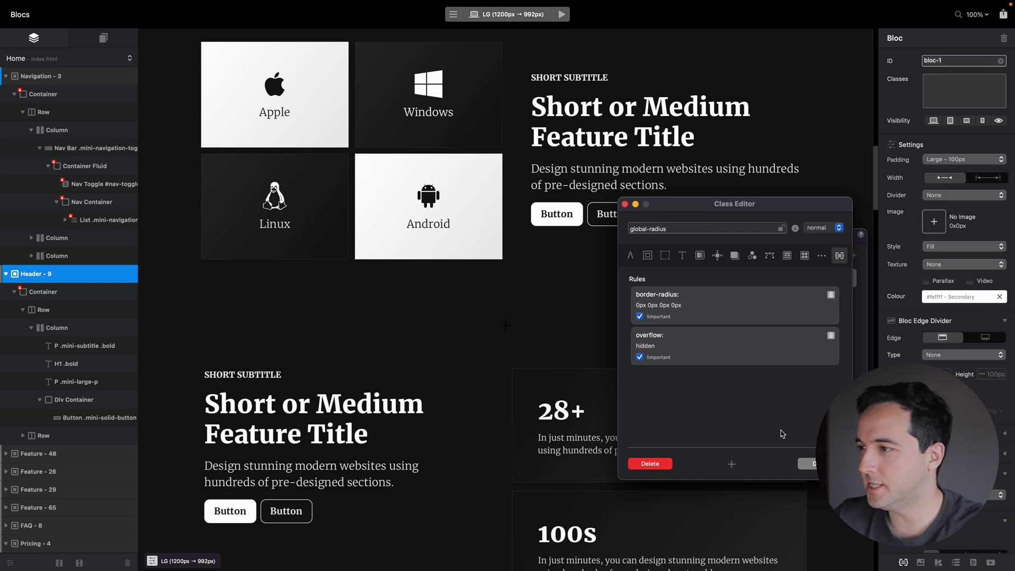
pyautogui.click(807, 463)
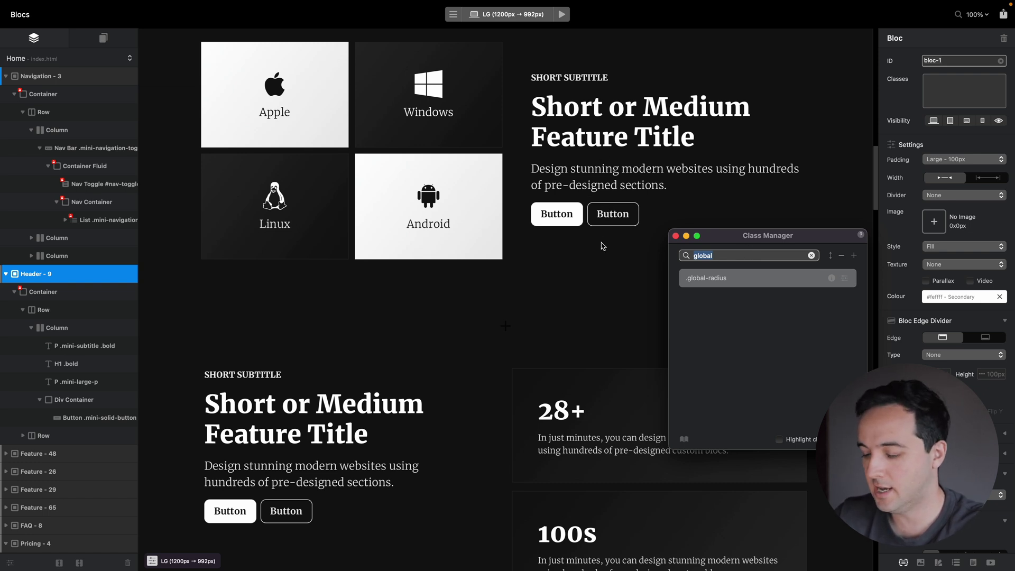
# Step: Give the .btn class a 0 border radius for square buttons, then preview the page
pyautogui.write('btn')
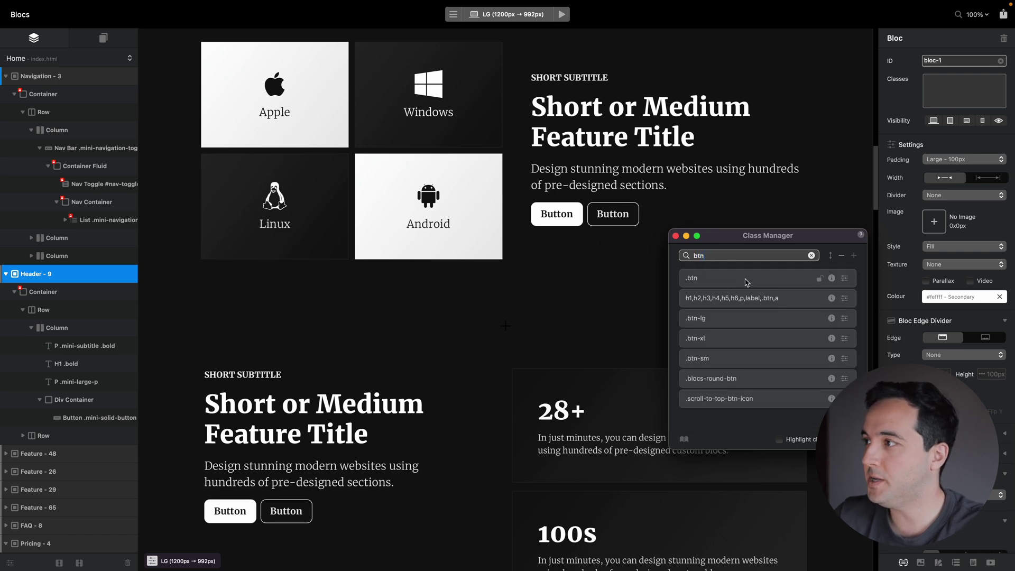
pyautogui.click(844, 284)
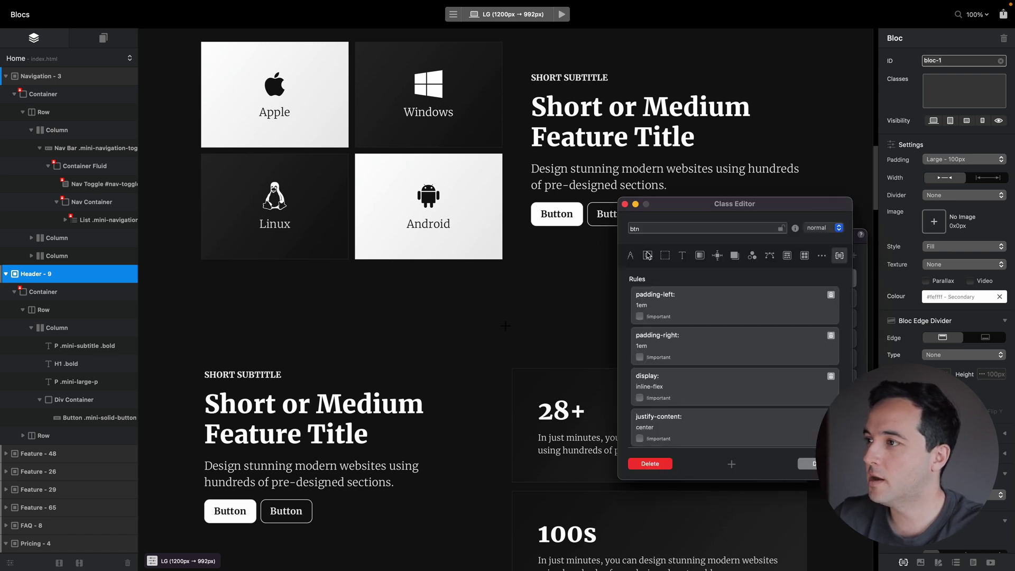
pyautogui.click(665, 255)
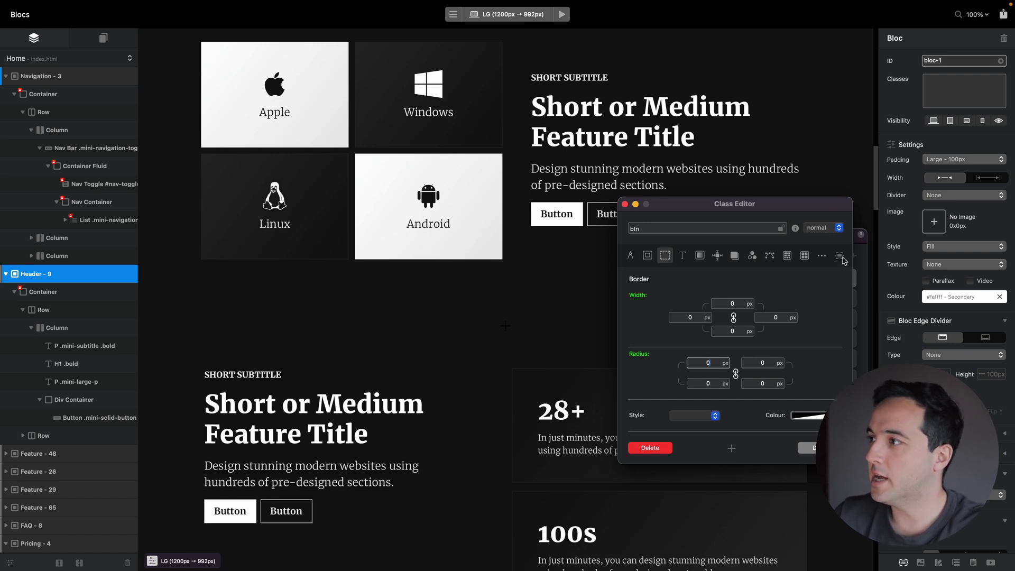
pyautogui.click(839, 256)
pyautogui.click(630, 255)
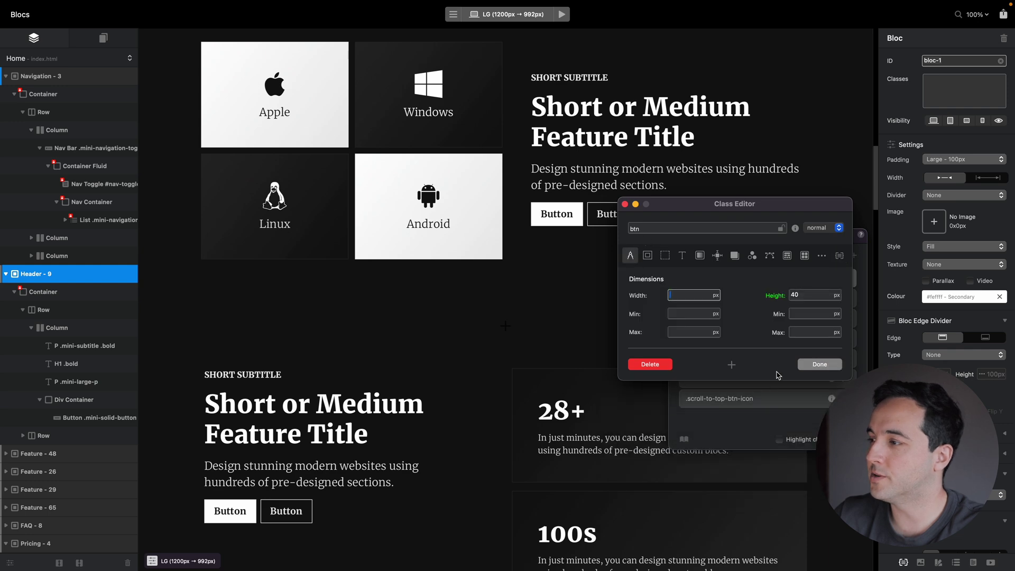
pyautogui.click(820, 364)
pyautogui.click(676, 234)
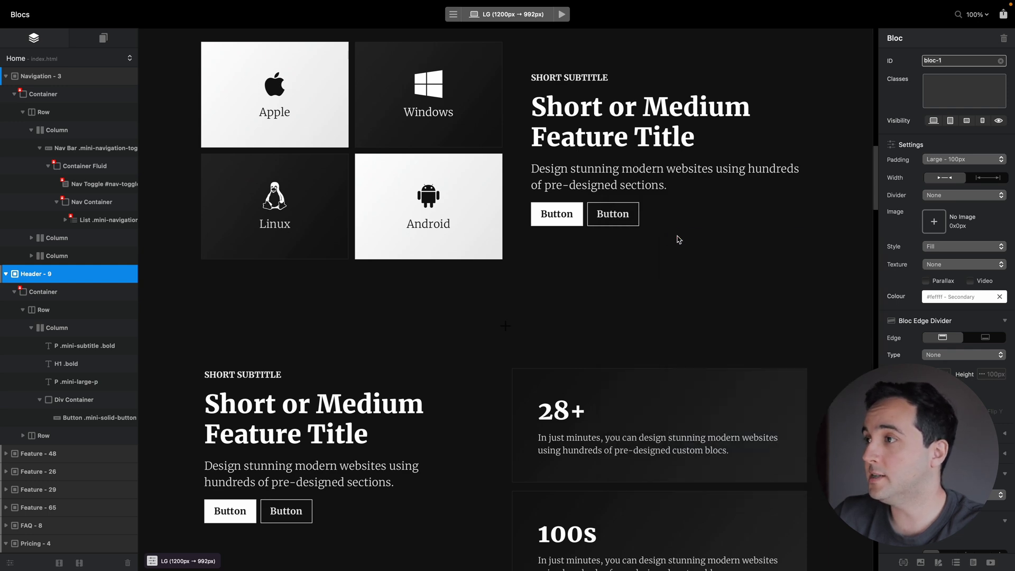
pyautogui.click(562, 15)
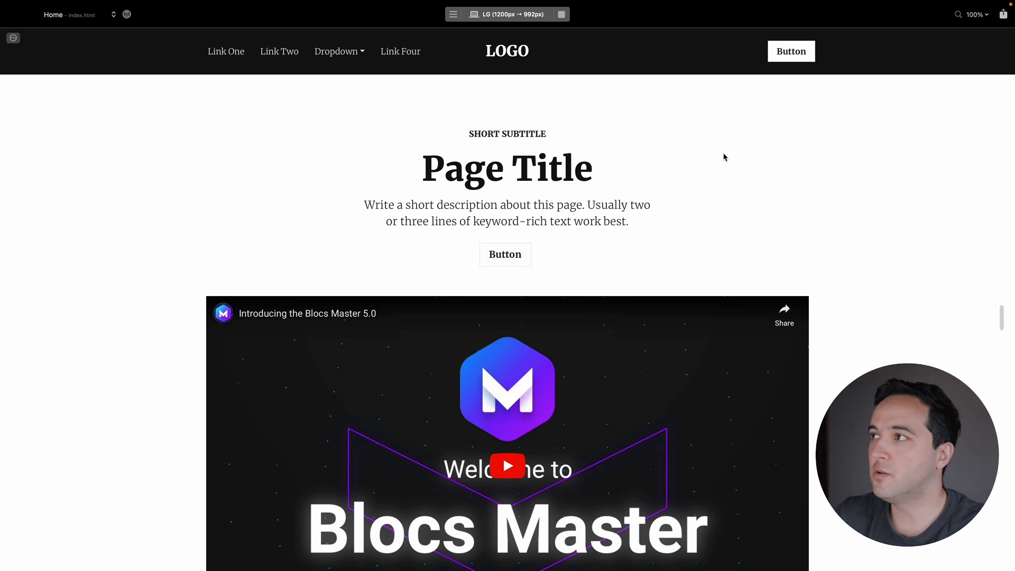
# Step: Scroll the preview, expand and collapse one FAQ question, then return to the editor
pyautogui.scroll(-10, 664, 203)
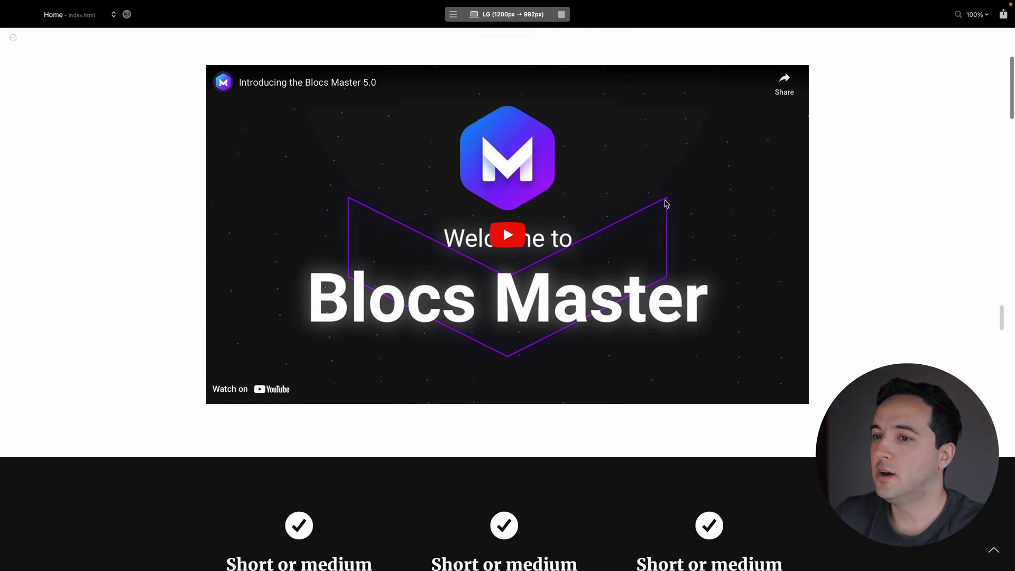
pyautogui.scroll(-5, 665, 204)
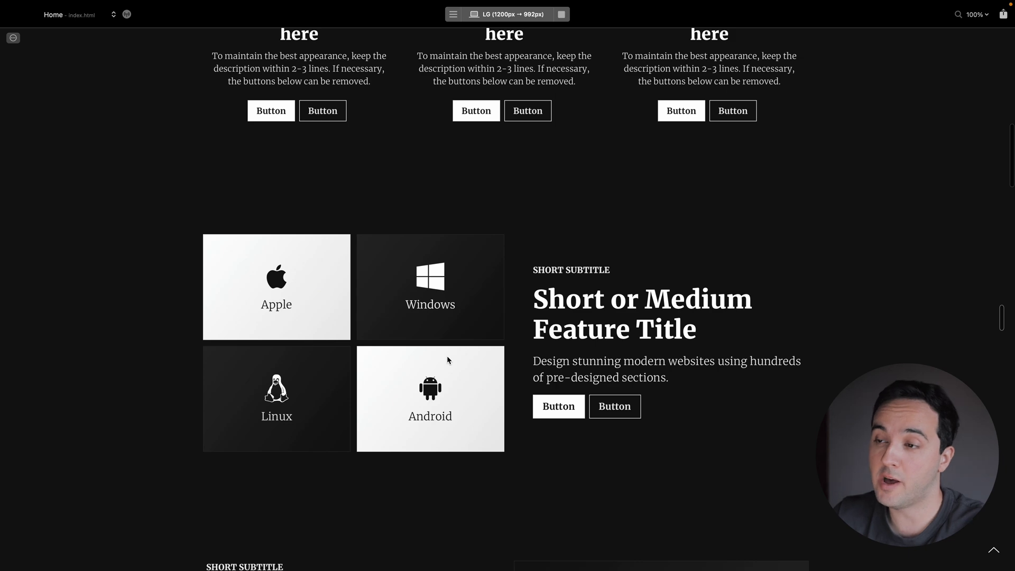
pyautogui.scroll(-7, 447, 360)
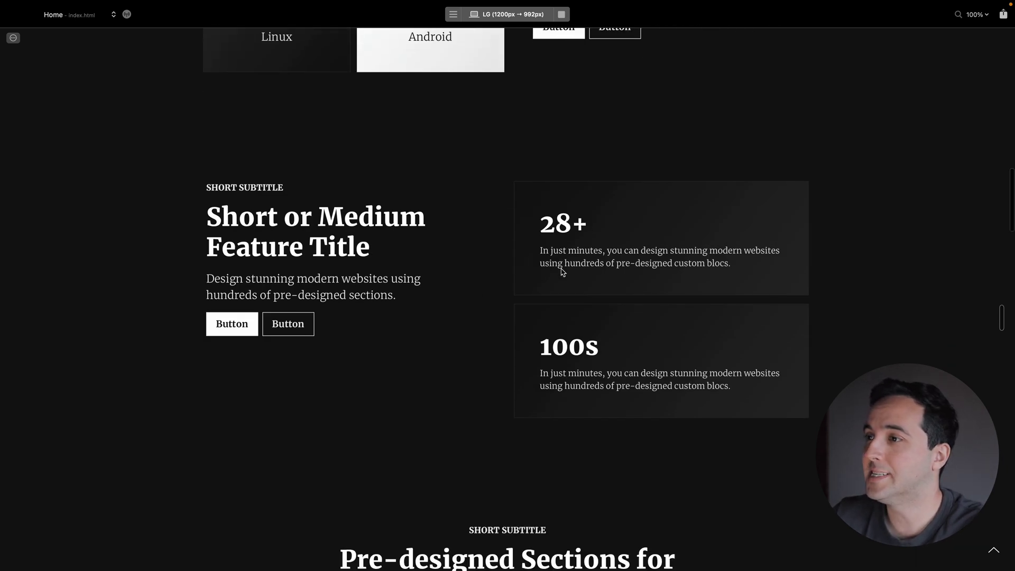
pyautogui.scroll(-20, 561, 268)
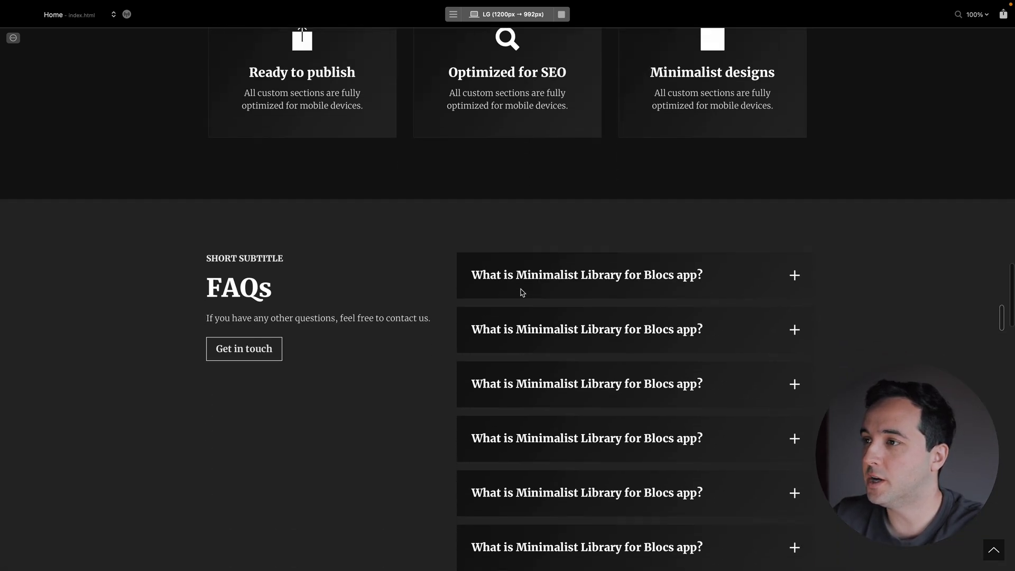
pyautogui.click(566, 317)
pyautogui.click(568, 317)
pyautogui.scroll(-6, 572, 315)
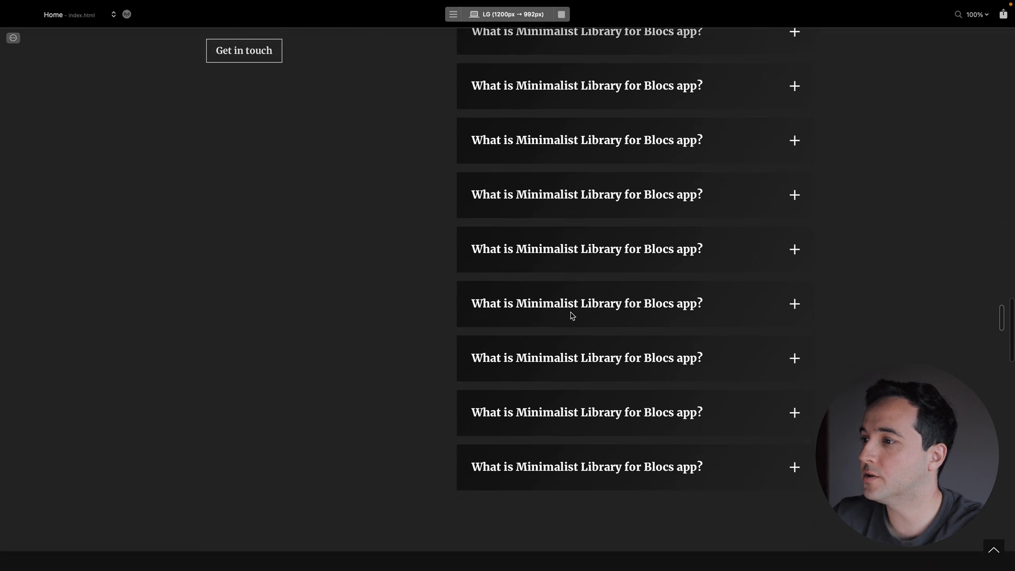
pyautogui.scroll(-12, 572, 316)
pyautogui.scroll(11, 544, 50)
pyautogui.click(562, 15)
pyautogui.scroll(-10, 657, 235)
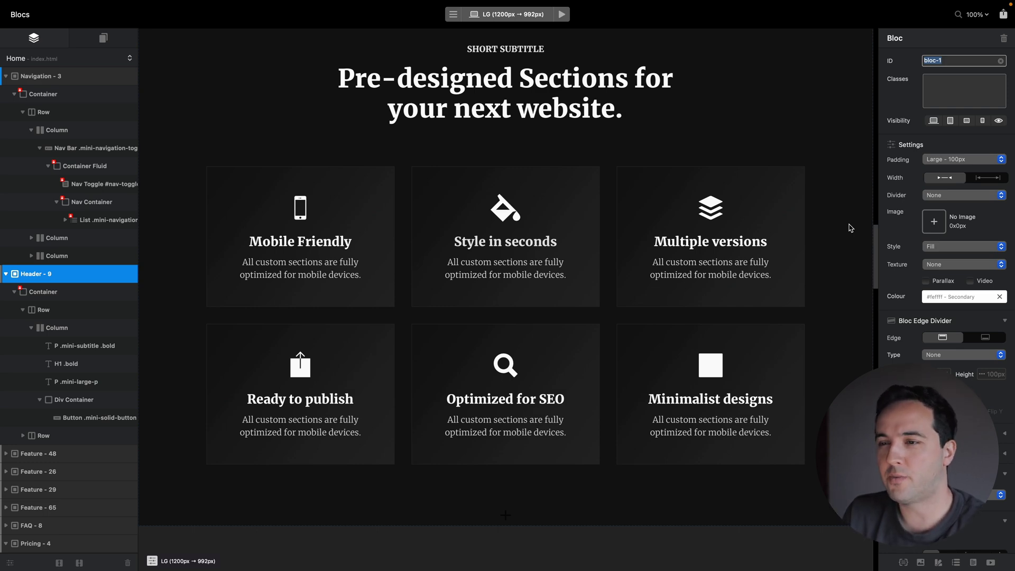
pyautogui.scroll(-10, 849, 227)
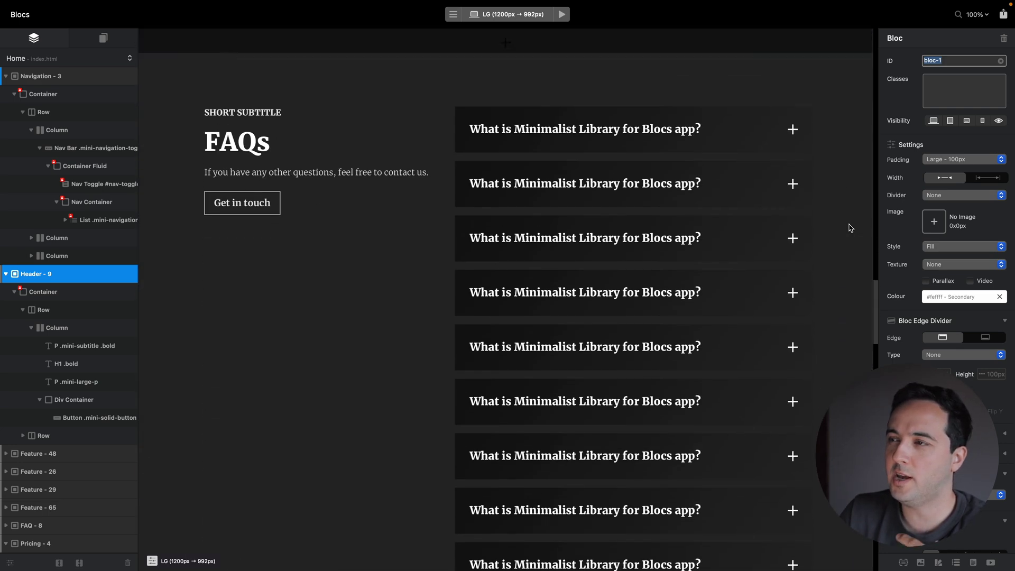
pyautogui.scroll(4, 483, 222)
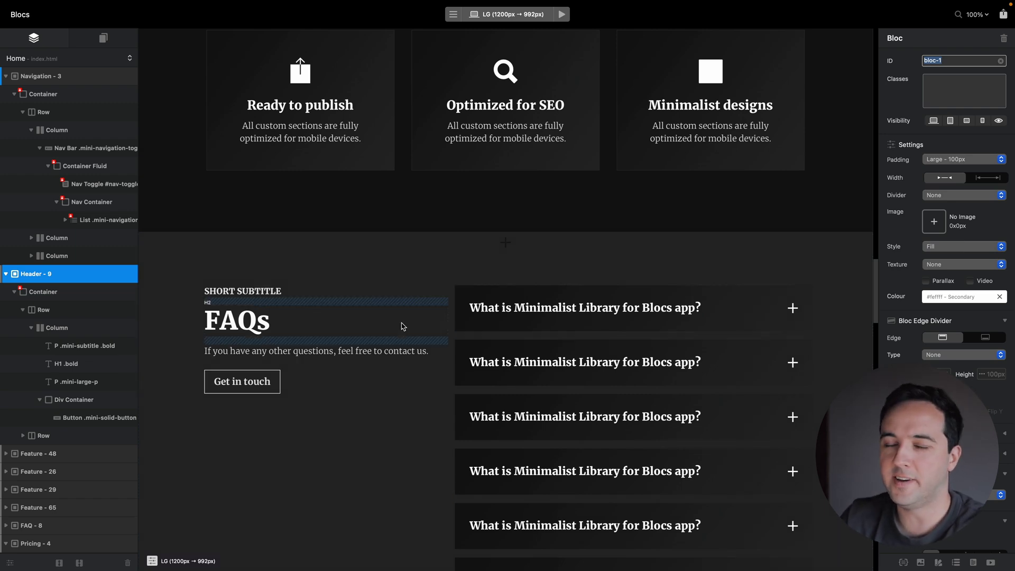
pyautogui.scroll(10, 401, 326)
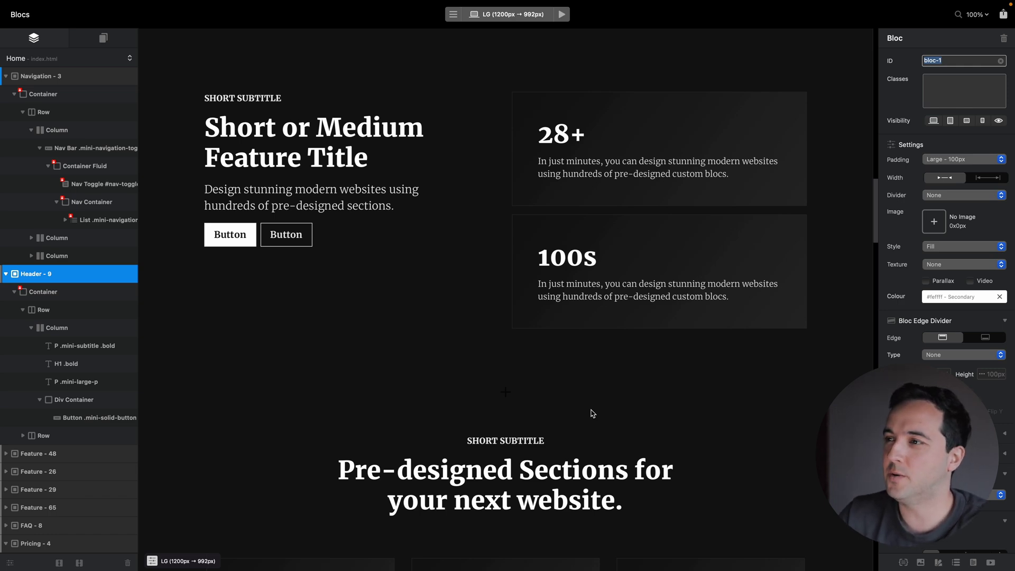
pyautogui.scroll(-10, 592, 413)
pyautogui.scroll(2, 592, 413)
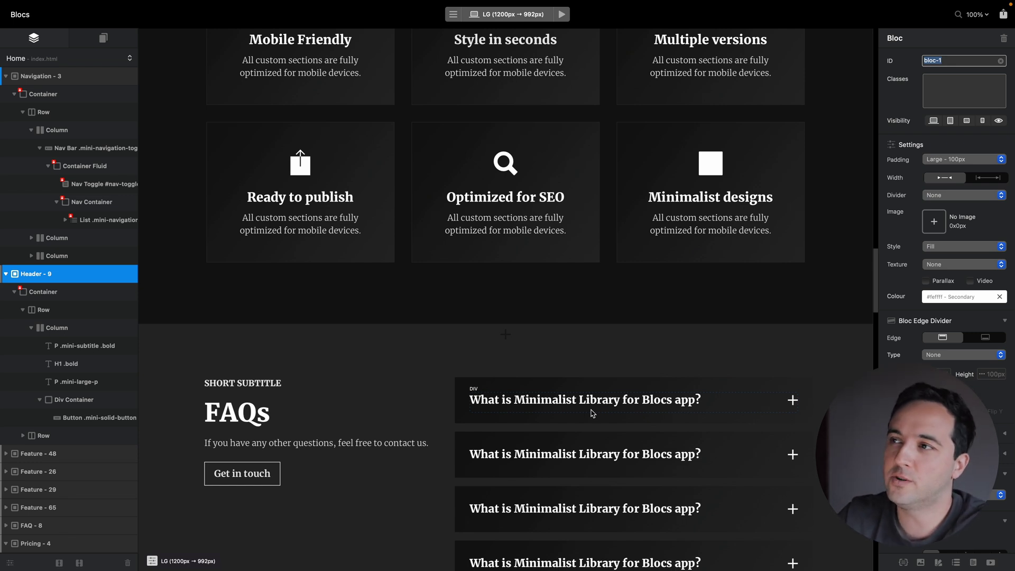
pyautogui.scroll(1, 584, 365)
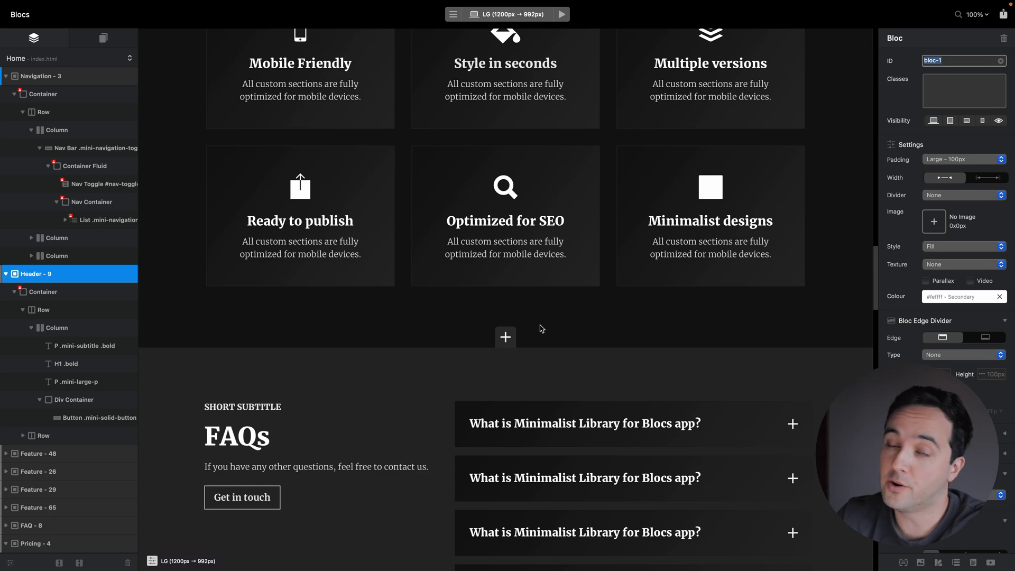
# Step: Insert the Testimonials - 24 bloc from the Minimalist Library just above FAQ 8
pyautogui.click(506, 337)
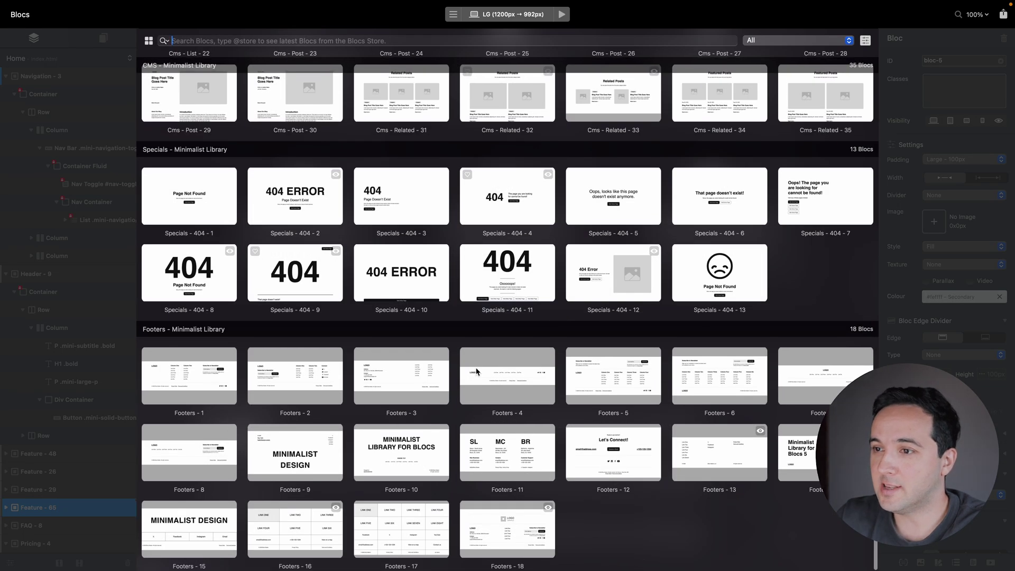
pyautogui.scroll(10, 476, 372)
pyautogui.scroll(12, 476, 371)
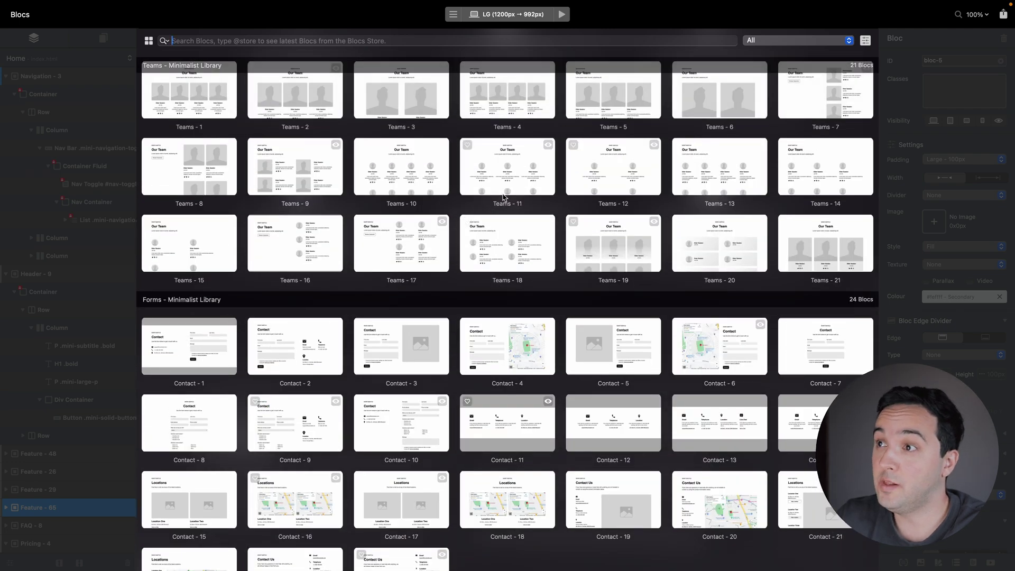
pyautogui.scroll(10, 502, 199)
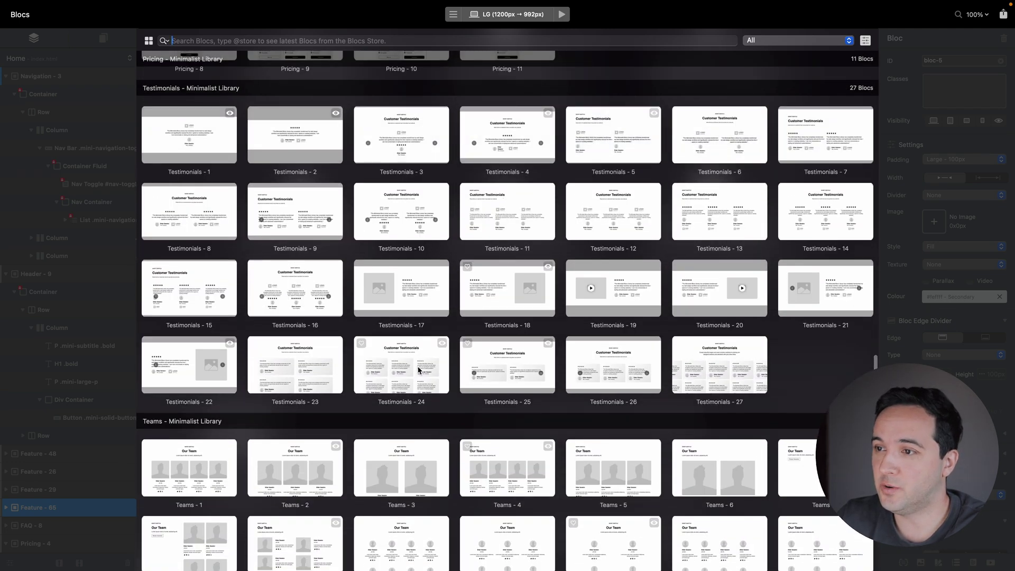
pyautogui.click(422, 346)
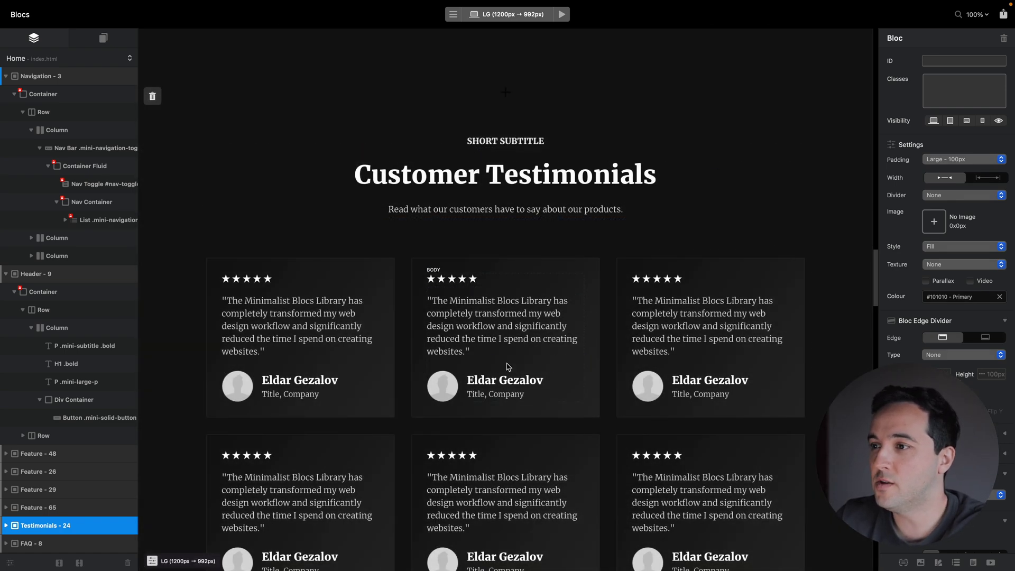
# Step: Change the Primary swatch to deep red #510000
pyautogui.scroll(2, 582, 158)
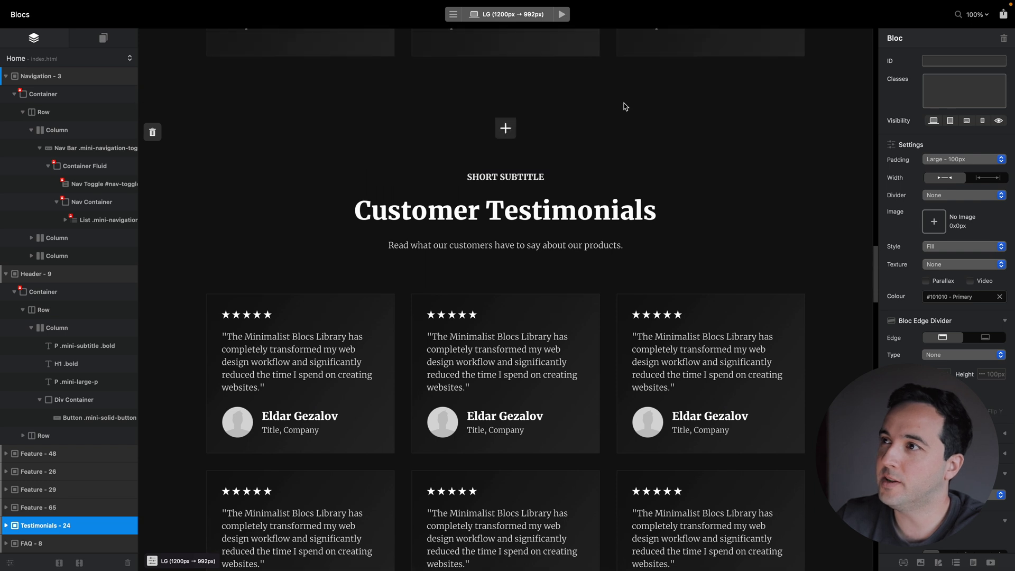
pyautogui.click(946, 297)
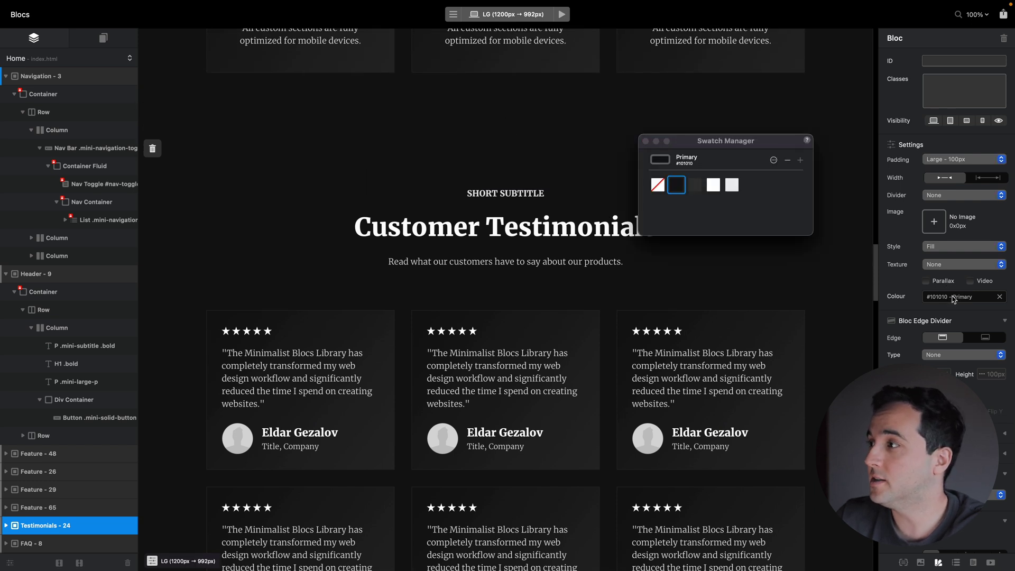
pyautogui.doubleClick(676, 185)
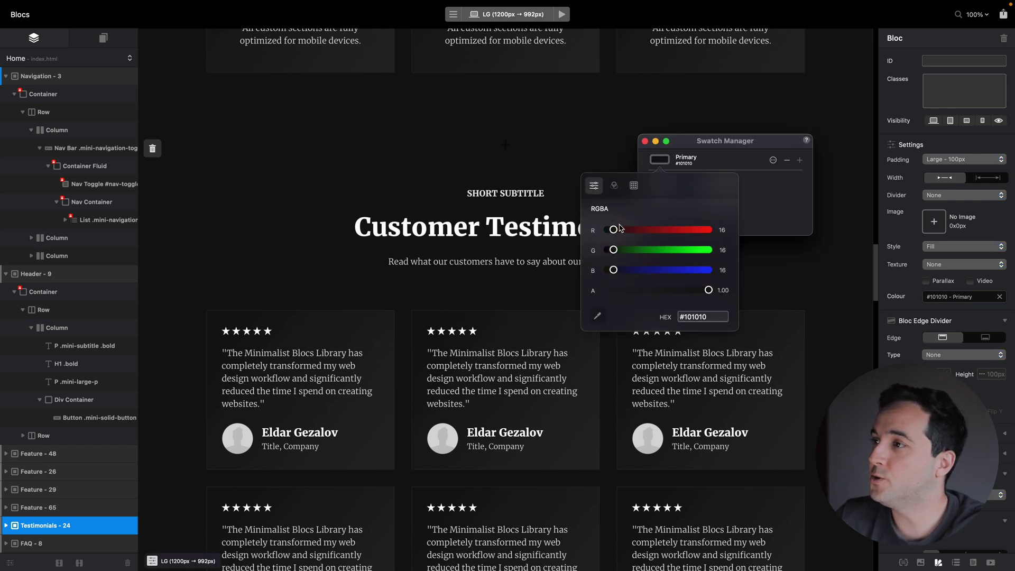
pyautogui.moveTo(615, 230); pyautogui.dragTo(655, 230)
pyautogui.click(611, 189)
pyautogui.click(723, 250)
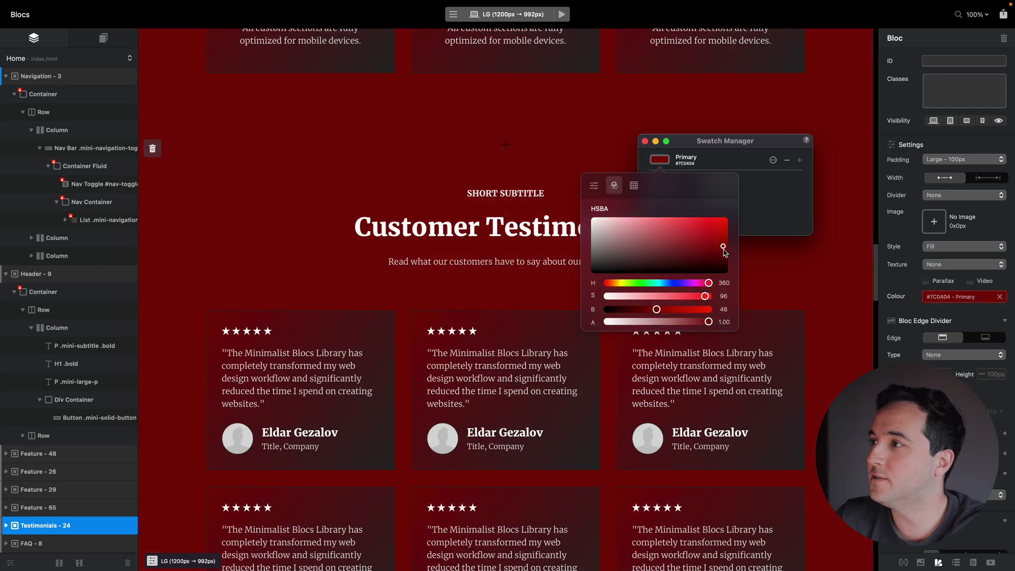
pyautogui.moveTo(724, 254); pyautogui.dragTo(728, 256)
pyautogui.click(770, 183)
# Step: Change the Primary Variant swatch to very dark red #300000
pyautogui.click(696, 188)
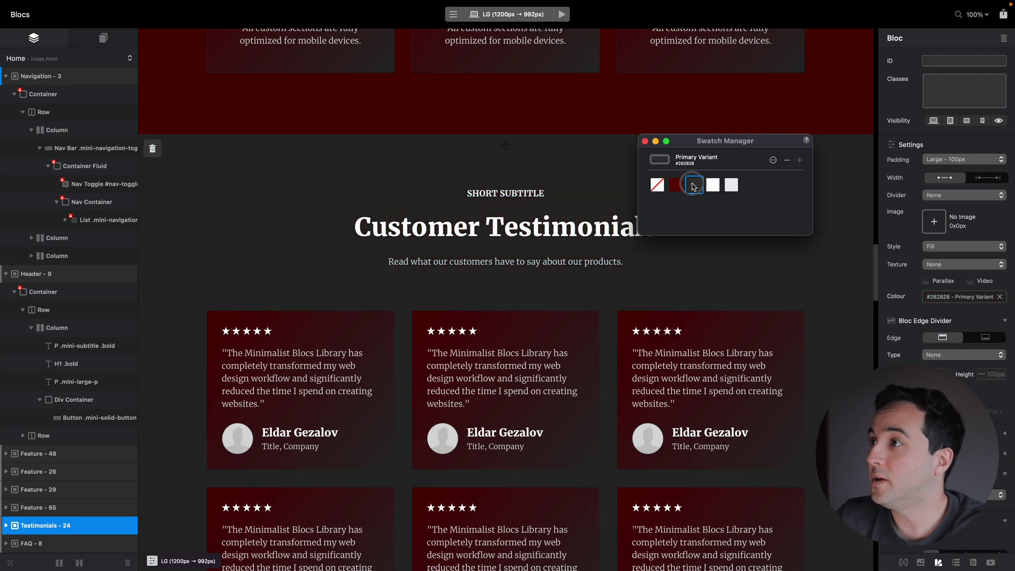
pyautogui.doubleClick(696, 188)
pyautogui.click(722, 263)
pyautogui.moveTo(723, 265); pyautogui.dragTo(729, 266)
pyautogui.click(772, 222)
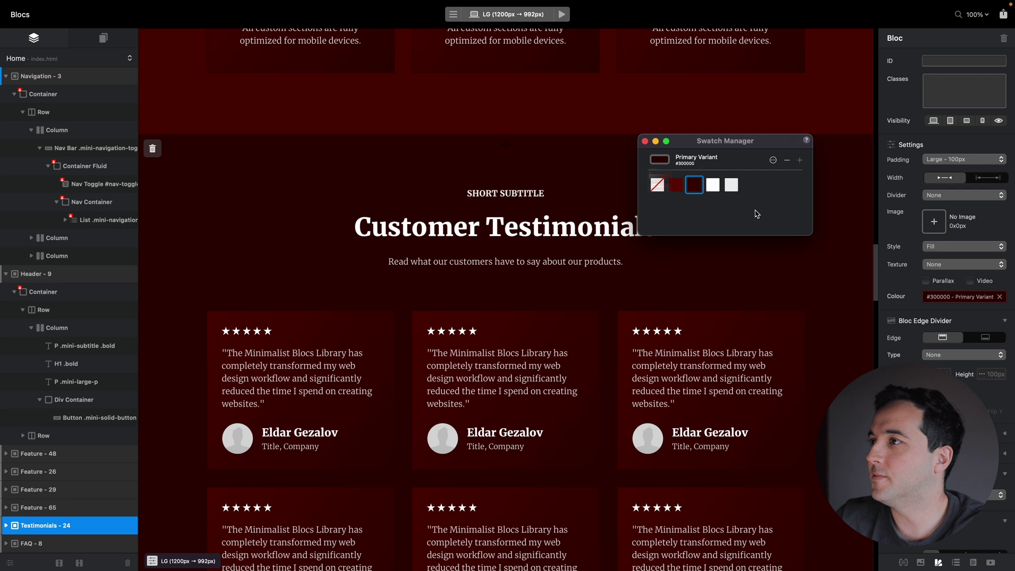
pyautogui.click(645, 141)
pyautogui.scroll(20, 646, 162)
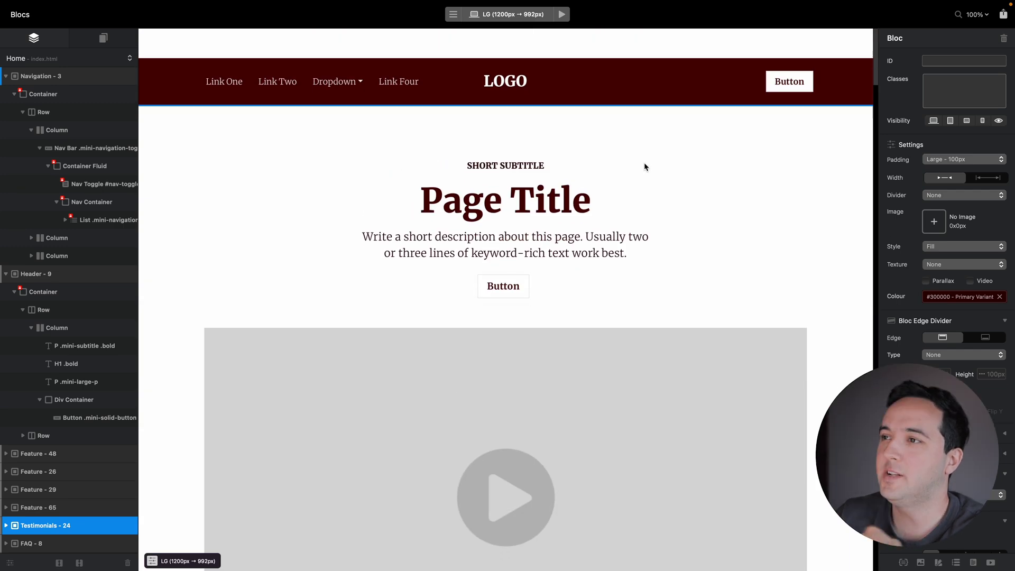
# Step: Delete the Header - 9 Page Title section and insert Header - 12 in its place
pyautogui.click(183, 93)
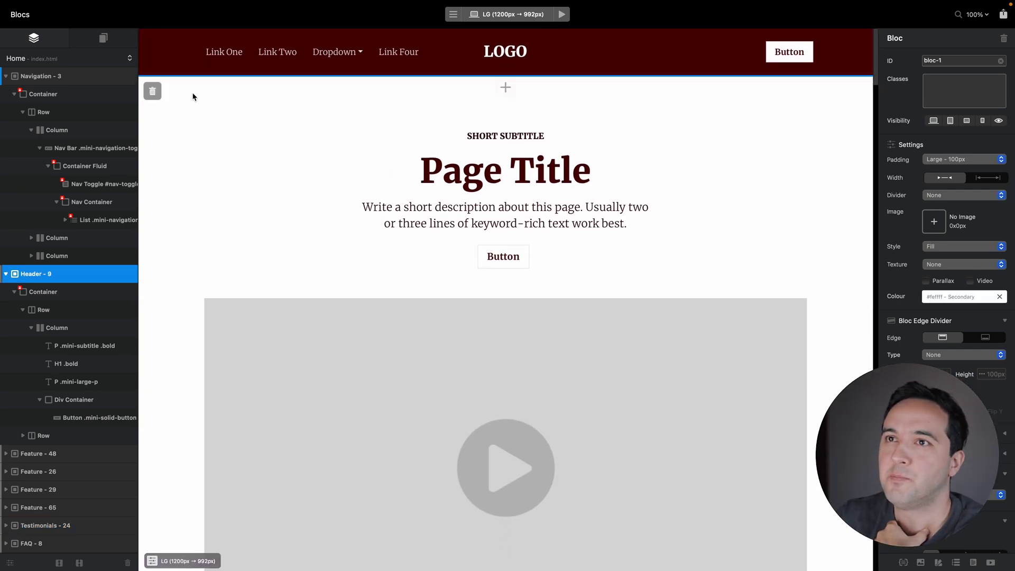
pyautogui.click(152, 91)
pyautogui.click(506, 88)
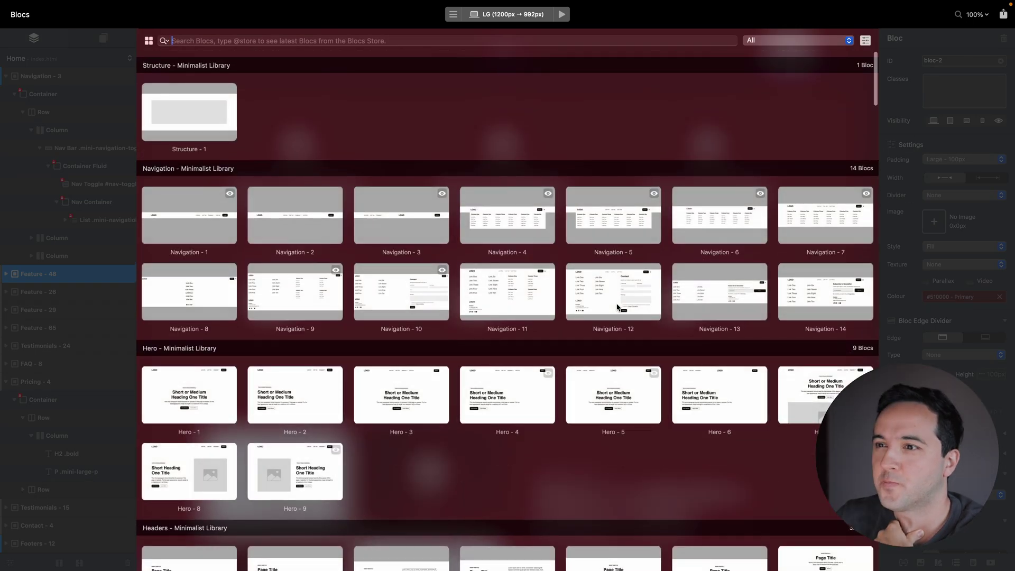
pyautogui.scroll(-5, 617, 307)
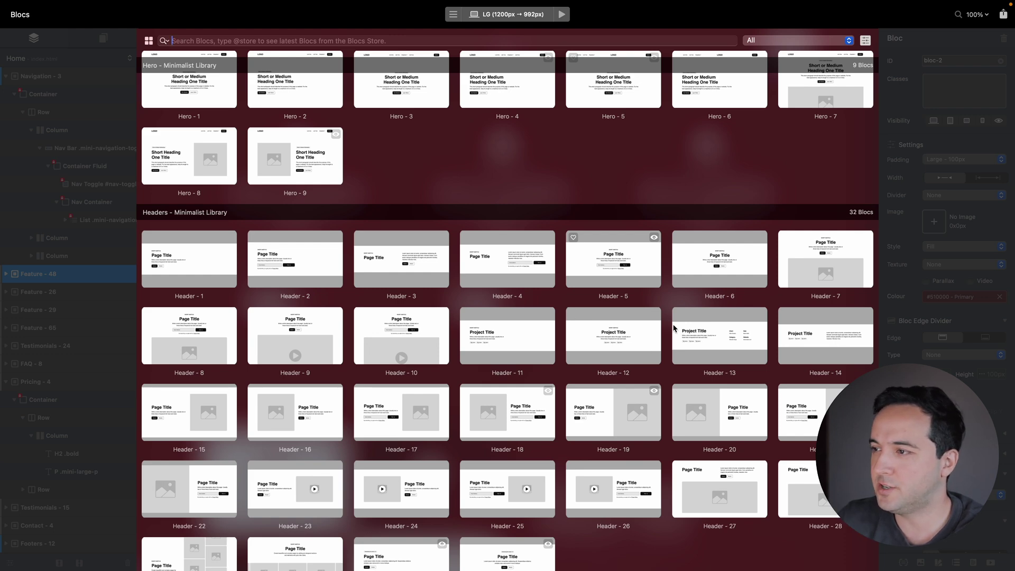
pyautogui.click(609, 339)
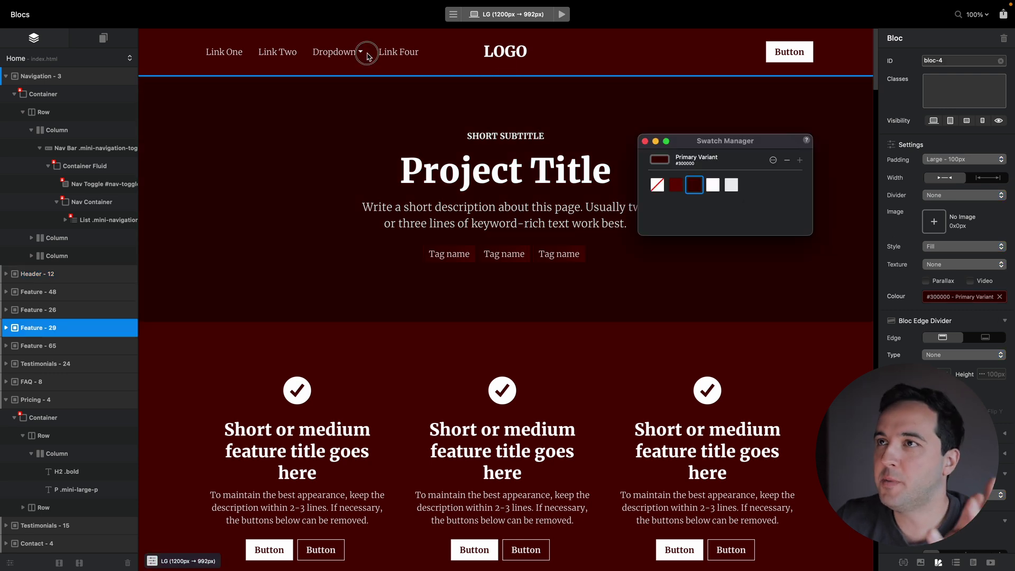
# Step: Remove Dropdown and Link Four from the Primary Menu, leaving Link One and Link Two
pyautogui.click(369, 56)
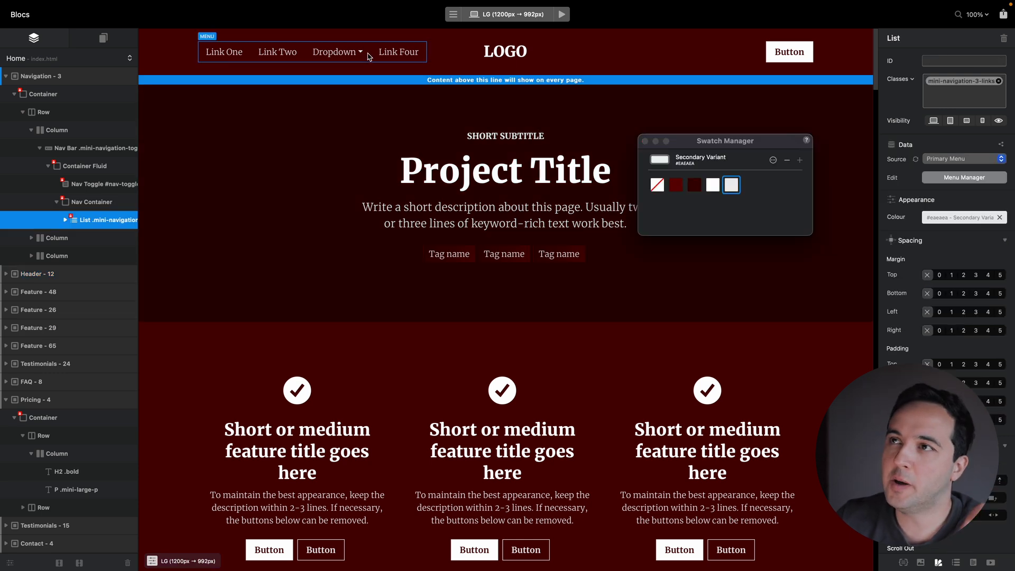
pyautogui.click(954, 175)
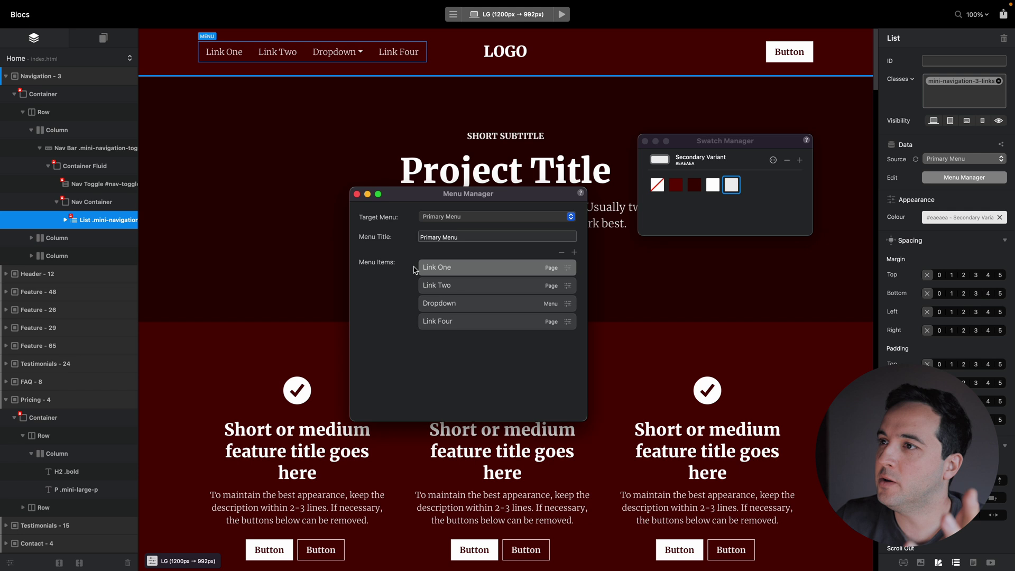
pyautogui.click(497, 302)
pyautogui.click(561, 252)
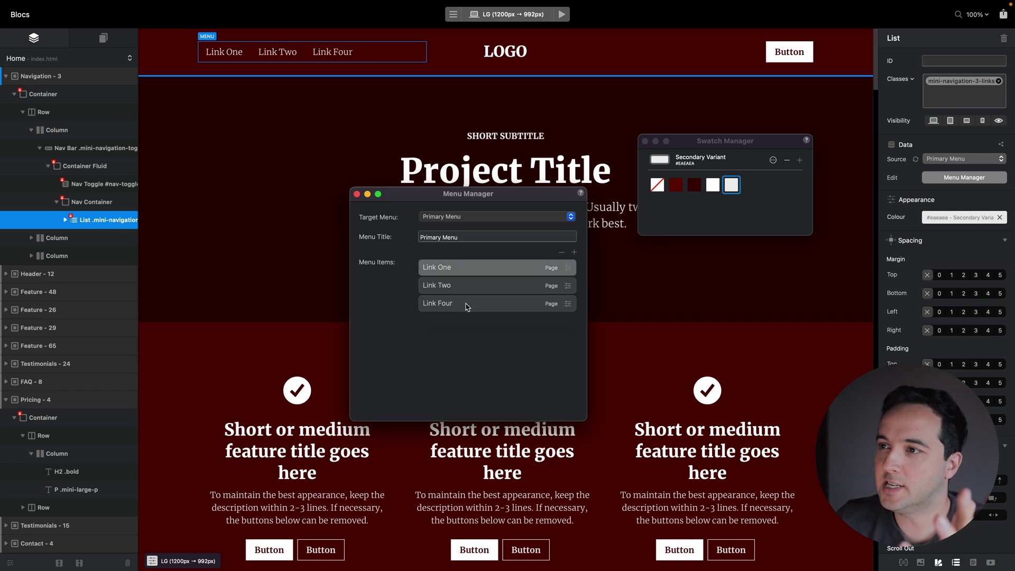
pyautogui.click(561, 253)
pyautogui.click(357, 194)
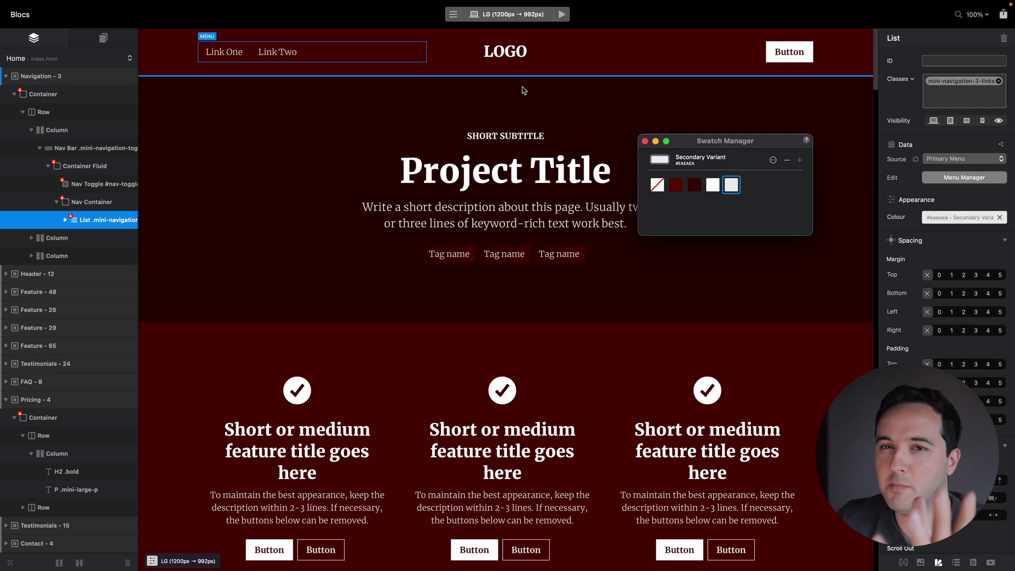
pyautogui.scroll(-1, 521, 185)
pyautogui.scroll(2, 516, 294)
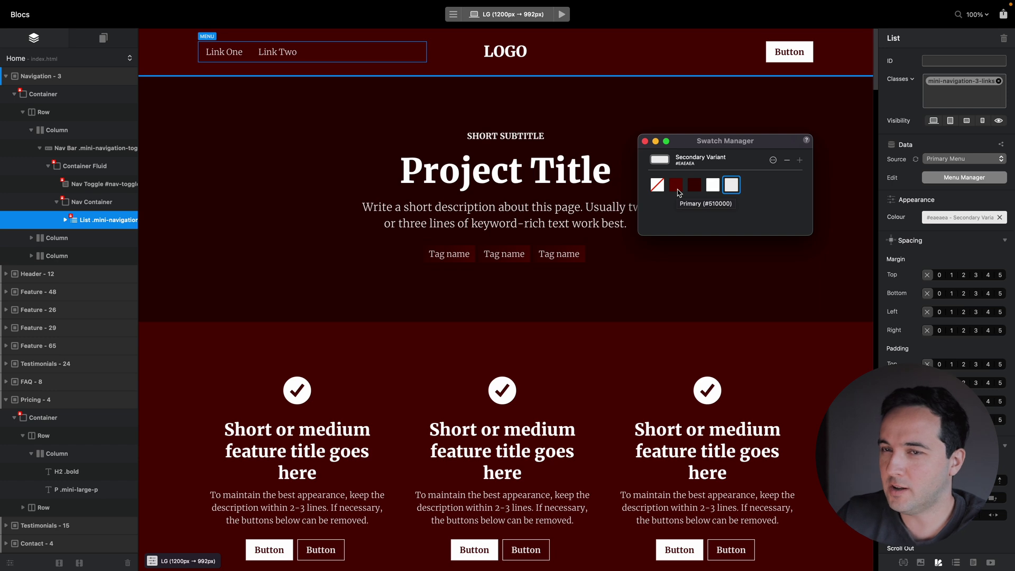
# Step: Set the Primary swatch to pure white
pyautogui.click(676, 184)
pyautogui.click(659, 159)
pyautogui.click(610, 226)
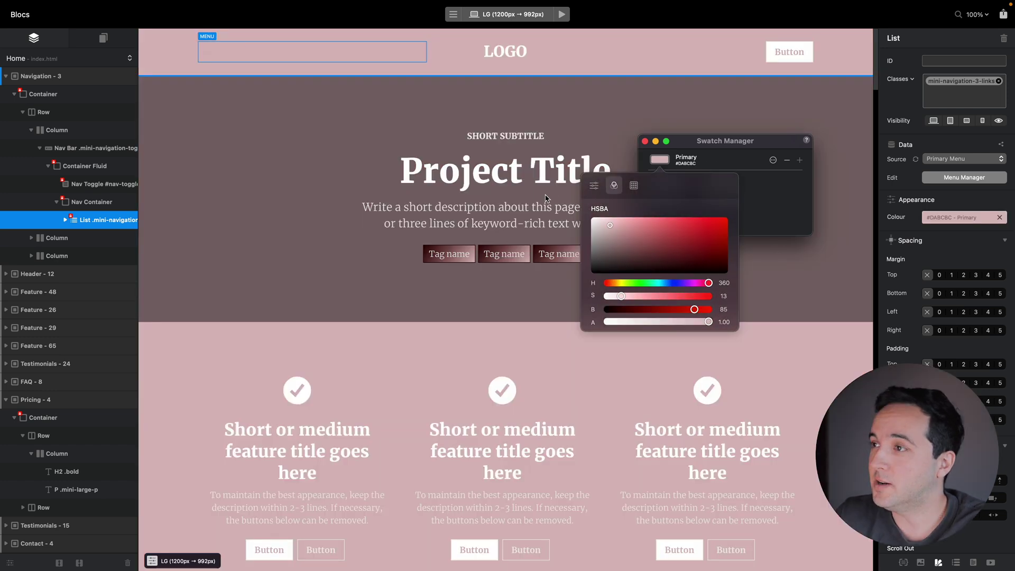
pyautogui.moveTo(610, 228); pyautogui.dragTo(593, 219)
pyautogui.click(727, 208)
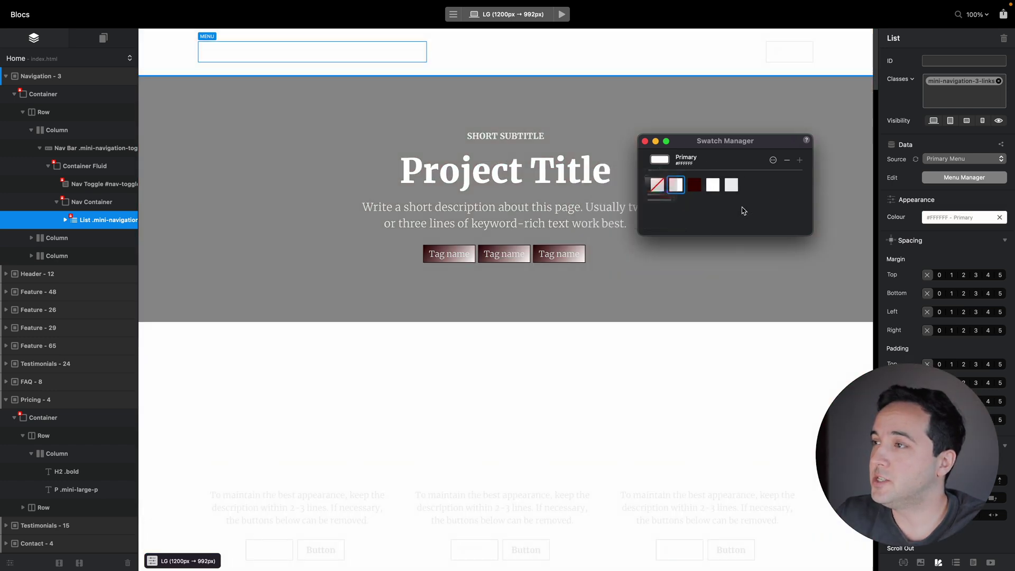
# Step: Set the Primary Variant swatch to light grey #EAEAEA
pyautogui.click(694, 185)
pyautogui.click(659, 159)
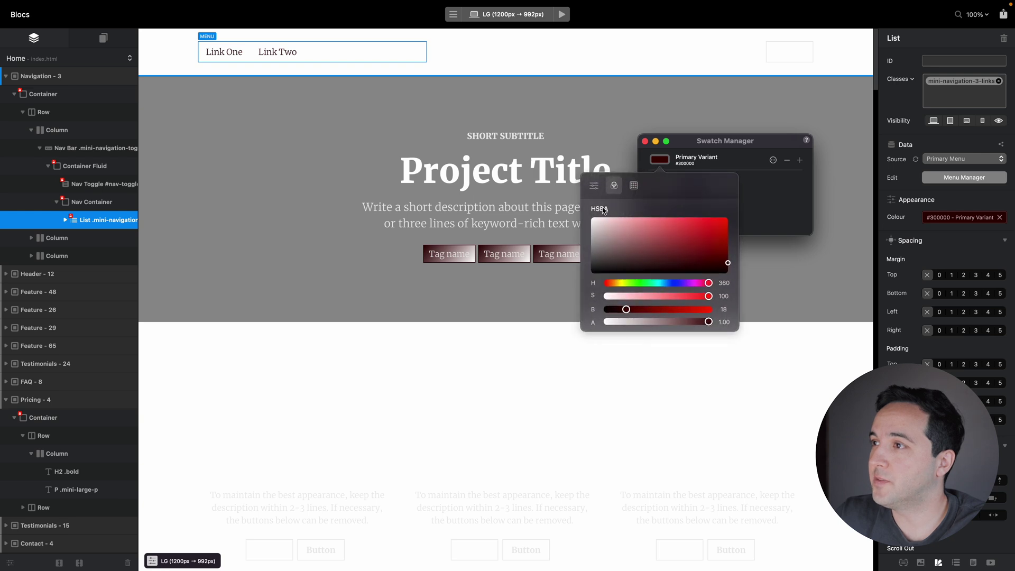
pyautogui.click(594, 185)
pyautogui.doubleClick(694, 317)
pyautogui.write('EAEAEA')
pyautogui.press('Return')
pyautogui.click(772, 198)
# Step: Set the Secondary swatch to #101010
pyautogui.click(713, 188)
pyautogui.click(659, 159)
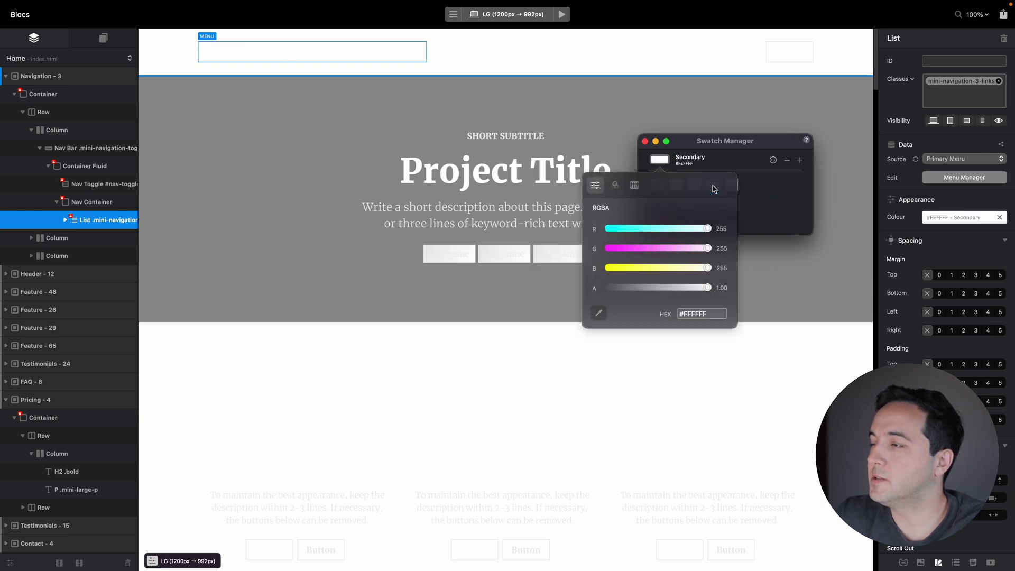
pyautogui.doubleClick(703, 316)
pyautogui.write('#101010')
pyautogui.press('Return')
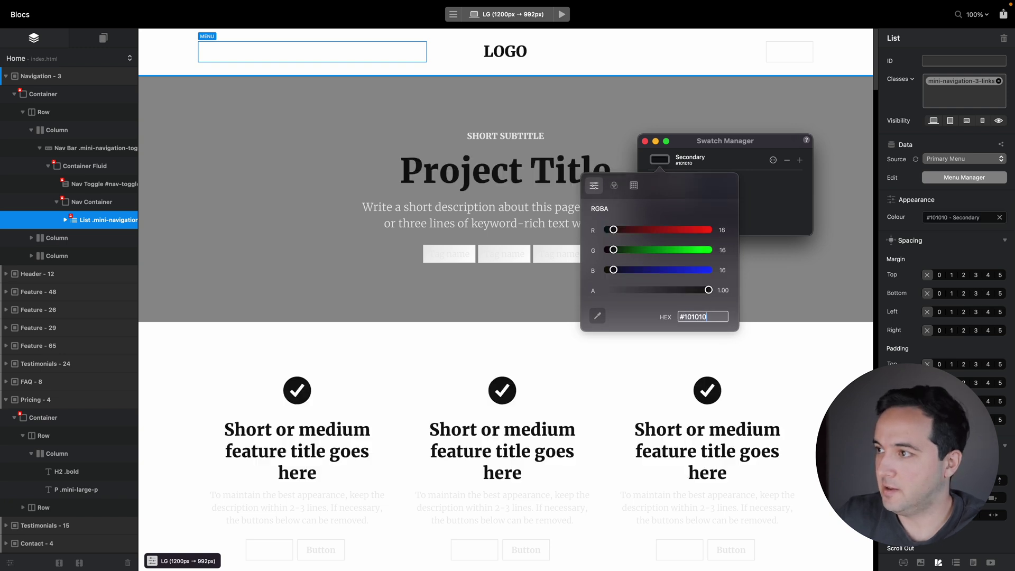
pyautogui.click(753, 197)
# Step: Set the Secondary Variant swatch to #282828 and preview the restyled homepage
pyautogui.click(731, 184)
pyautogui.click(659, 159)
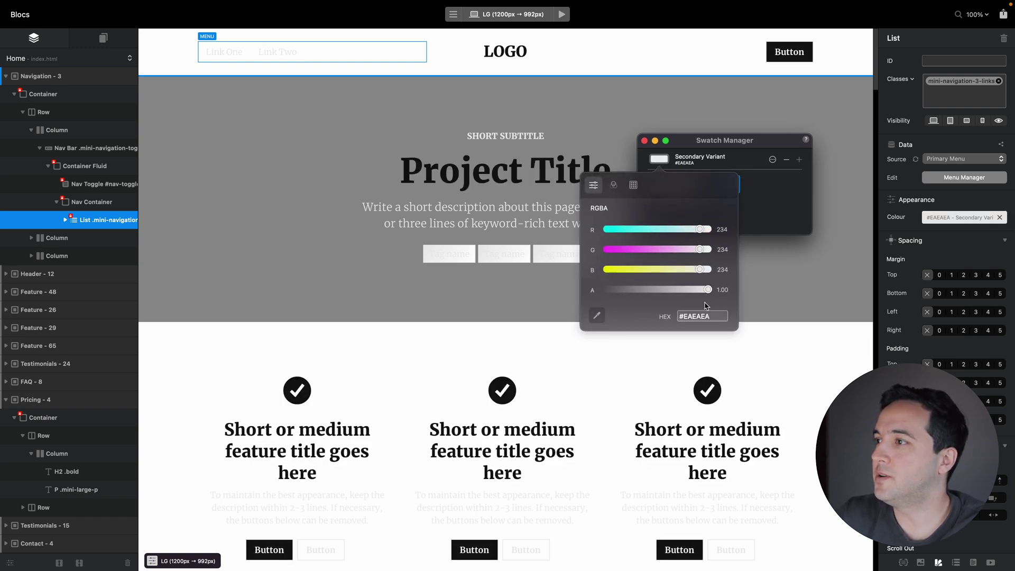
pyautogui.doubleClick(703, 316)
pyautogui.write('#282828')
pyautogui.press('Return')
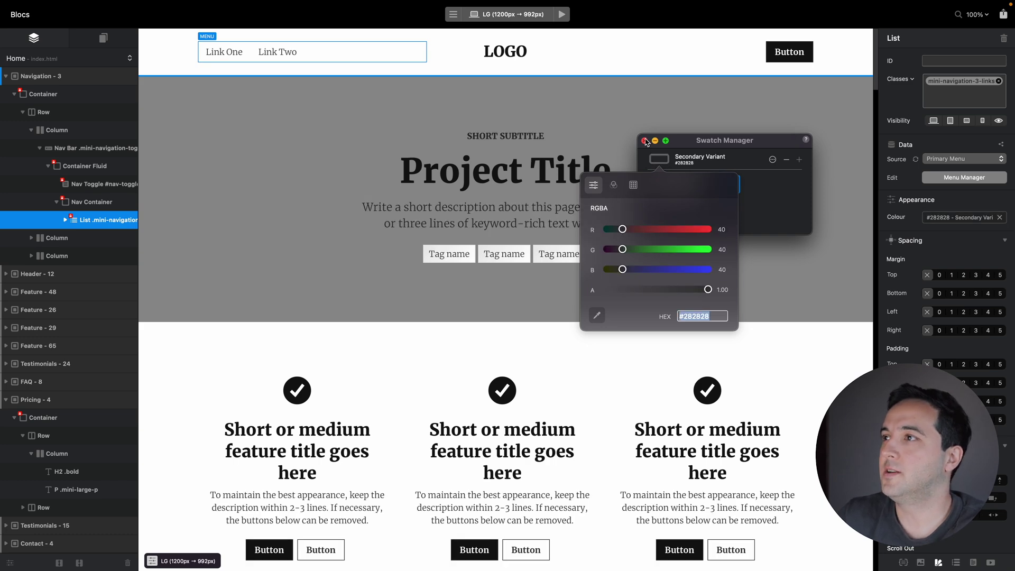
pyautogui.click(646, 141)
pyautogui.click(562, 14)
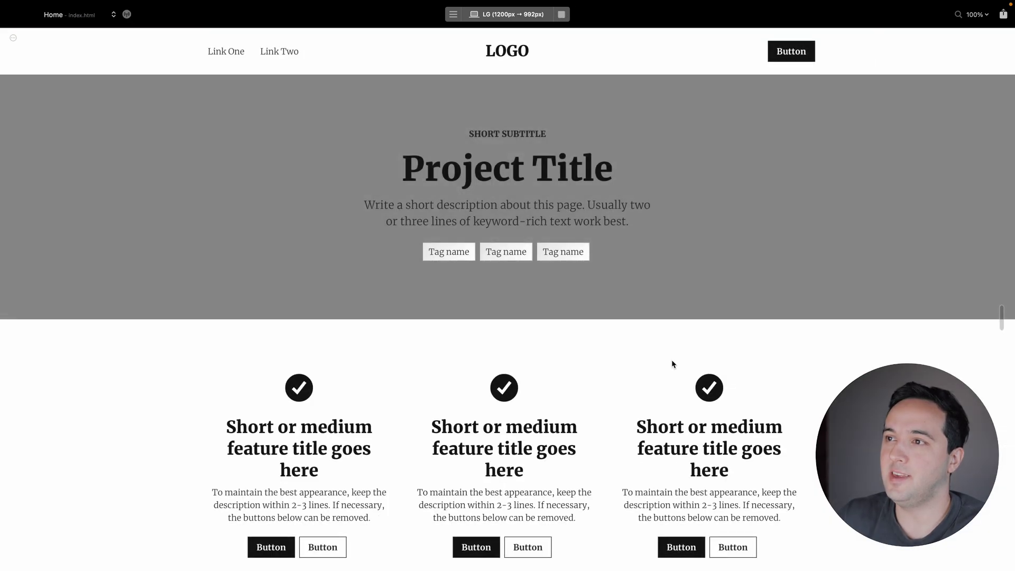
pyautogui.scroll(-20, 671, 363)
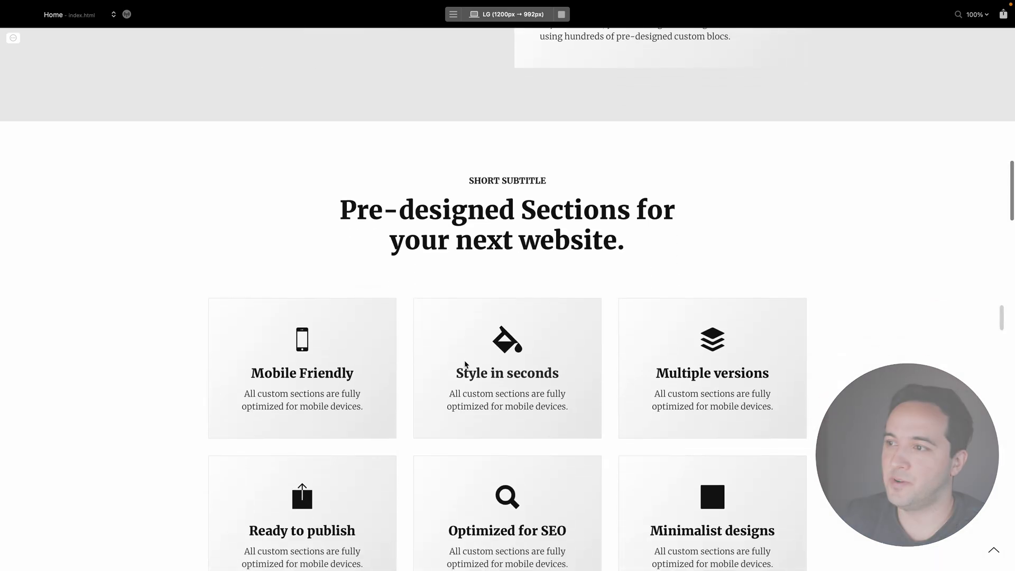